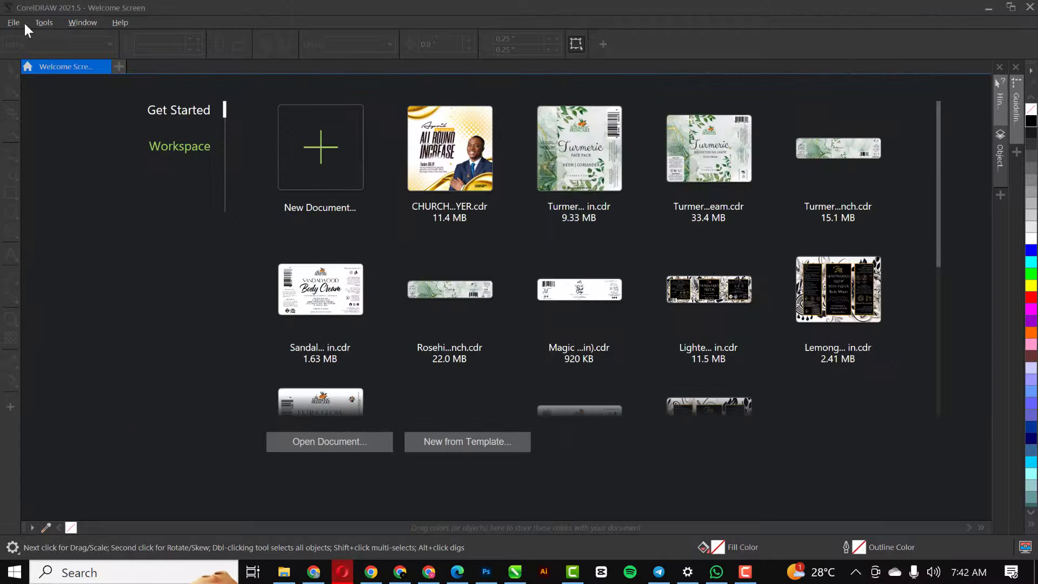
# Create a 5 x 5 in, 300 dpi RGB document named FUNKY FRIDAY with a page-sized rectangle
pyautogui.click(13, 22)
pyautogui.click(35, 38)
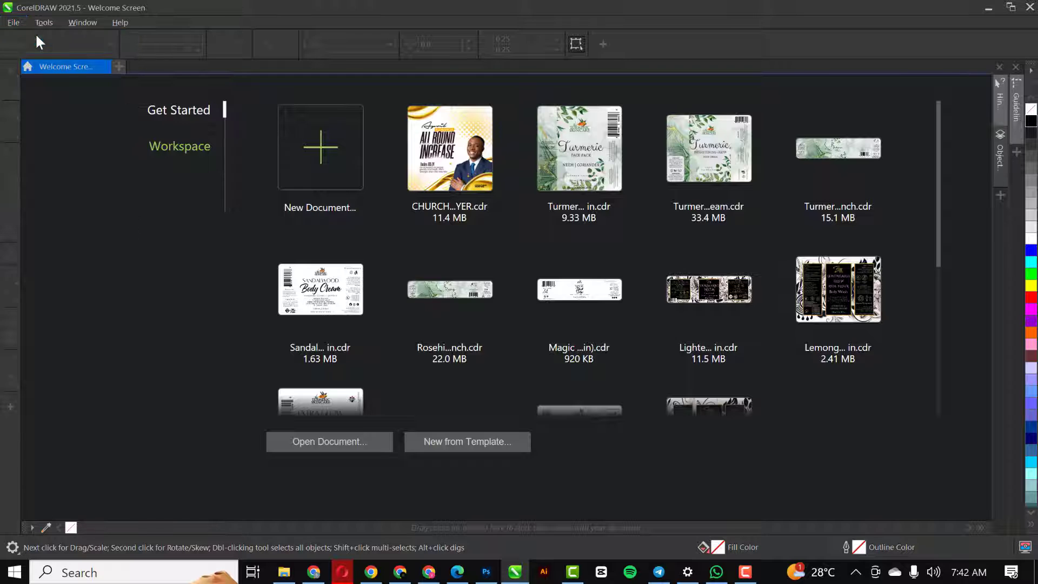
pyautogui.moveTo(539, 169); pyautogui.dragTo(455, 170)
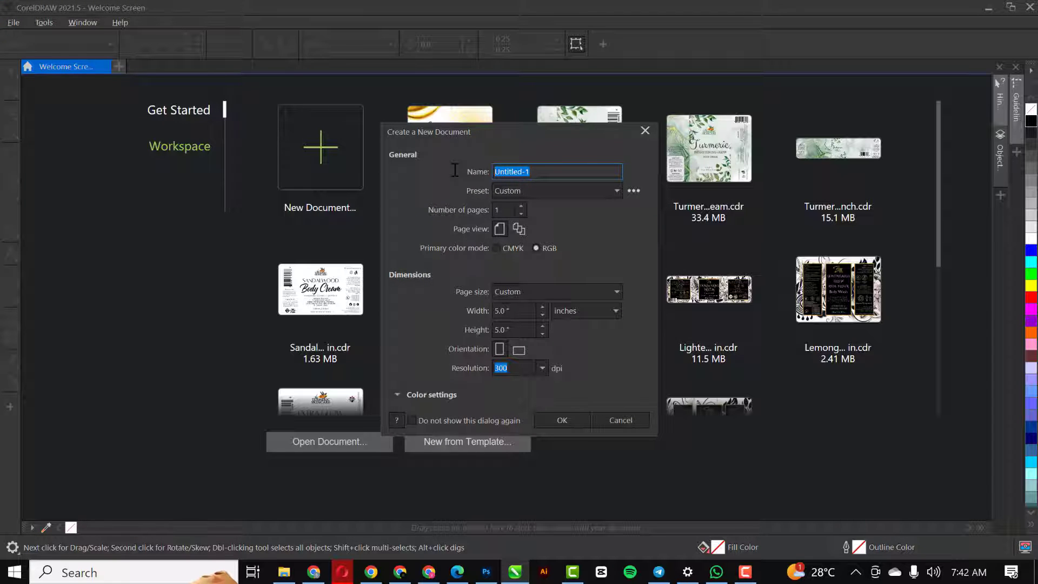
pyautogui.write('FUNKY FRIDAY')
pyautogui.click(516, 370)
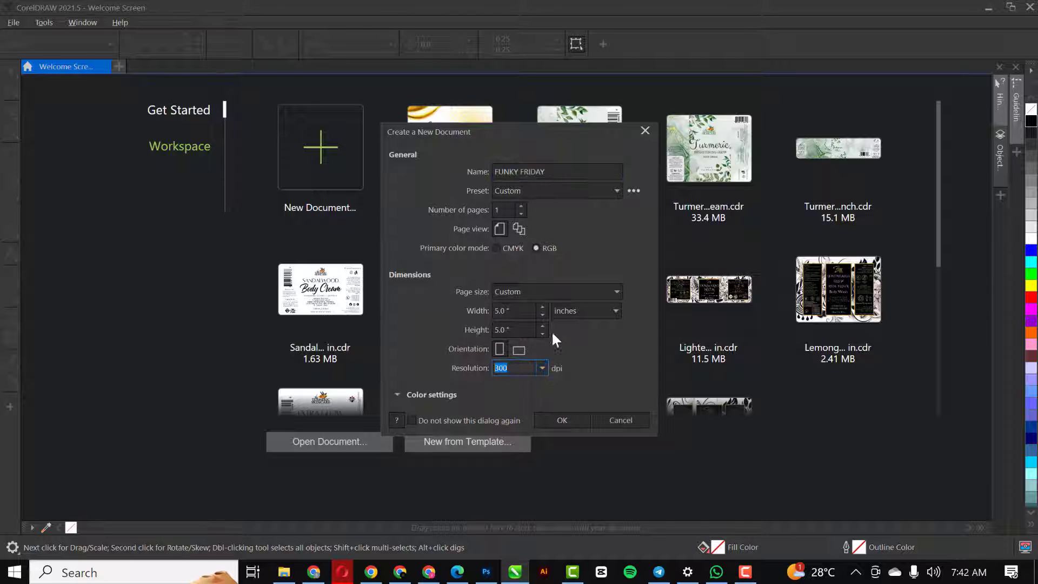
pyautogui.click(562, 420)
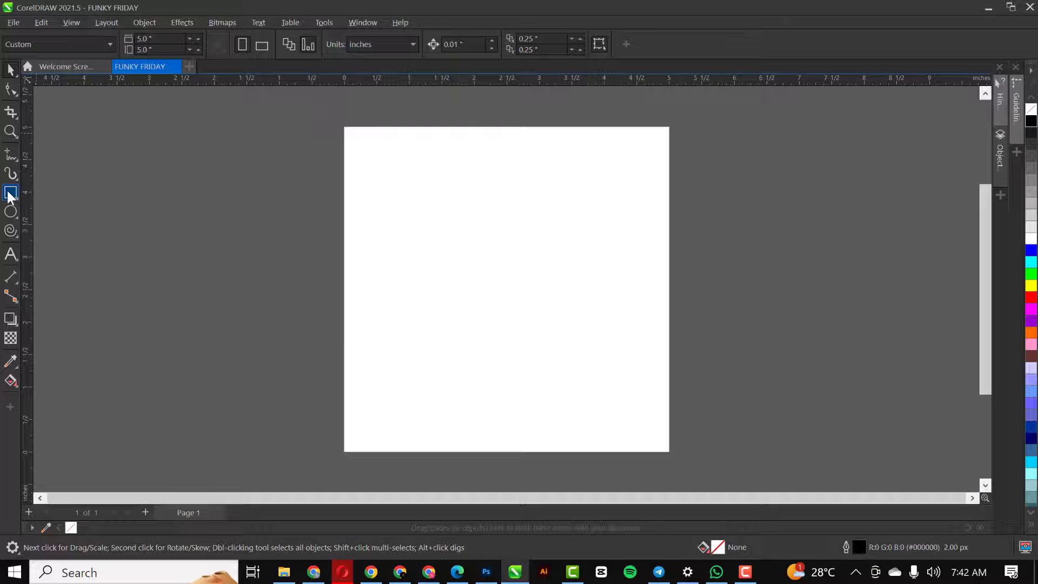
pyautogui.doubleClick(9, 193)
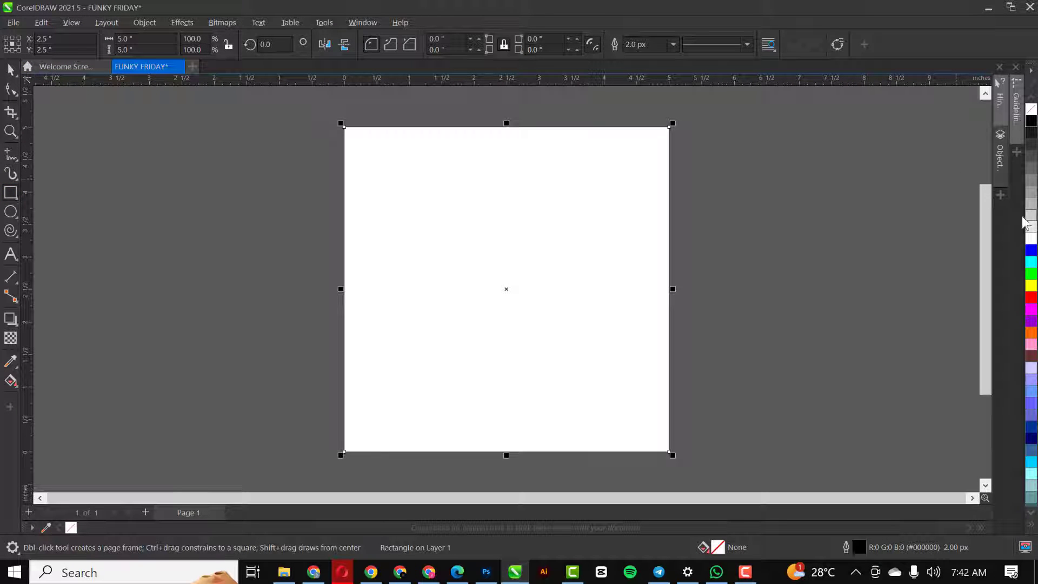
# Fill the page-sized rectangle white and remove its outline
pyautogui.click(1031, 239)
pyautogui.rightClick(1032, 108)
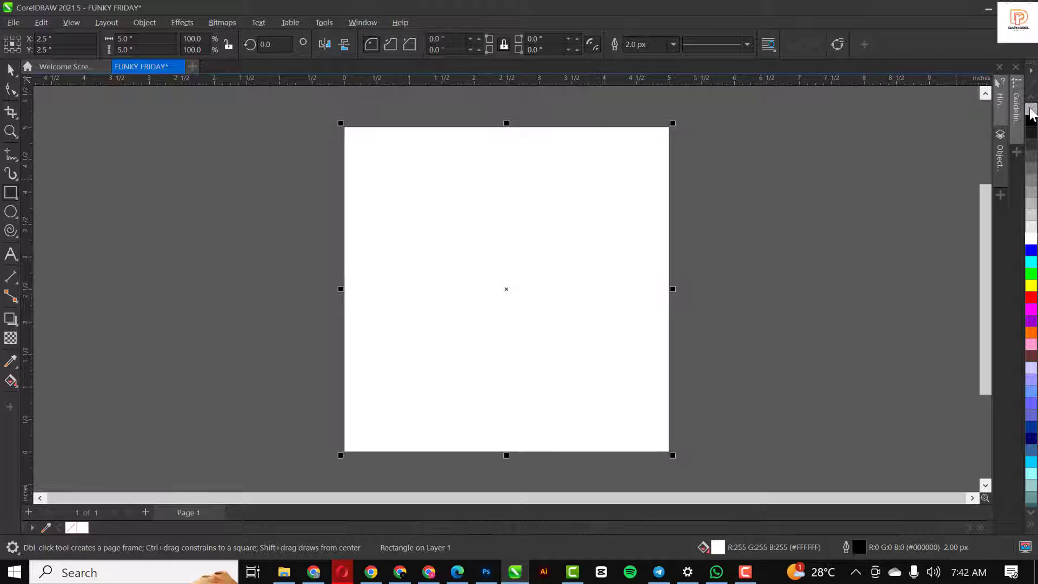
pyautogui.press('space')
pyautogui.click(256, 176)
pyautogui.scroll(1, 501, 285)
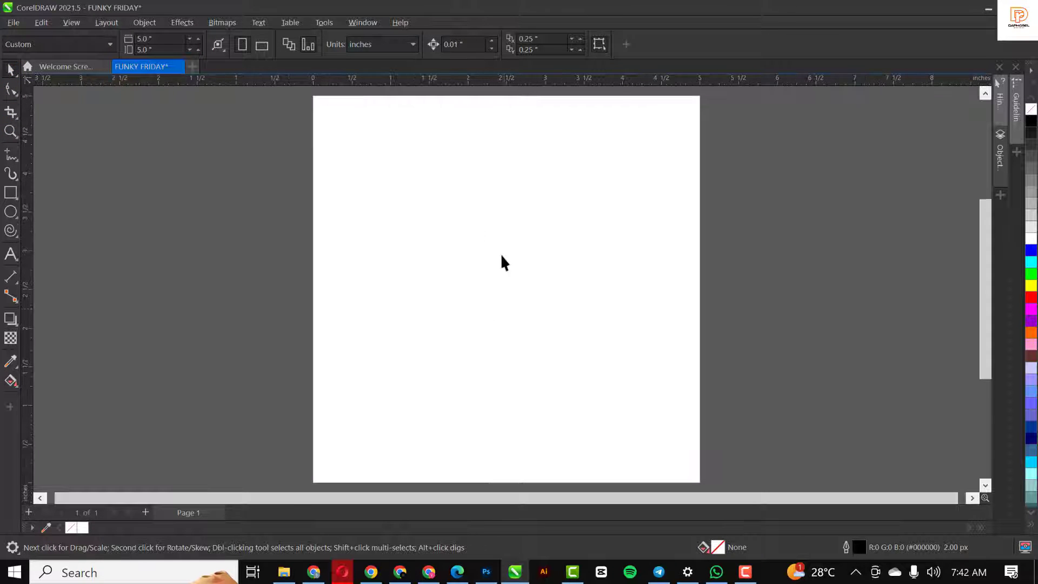
pyautogui.click(383, 134)
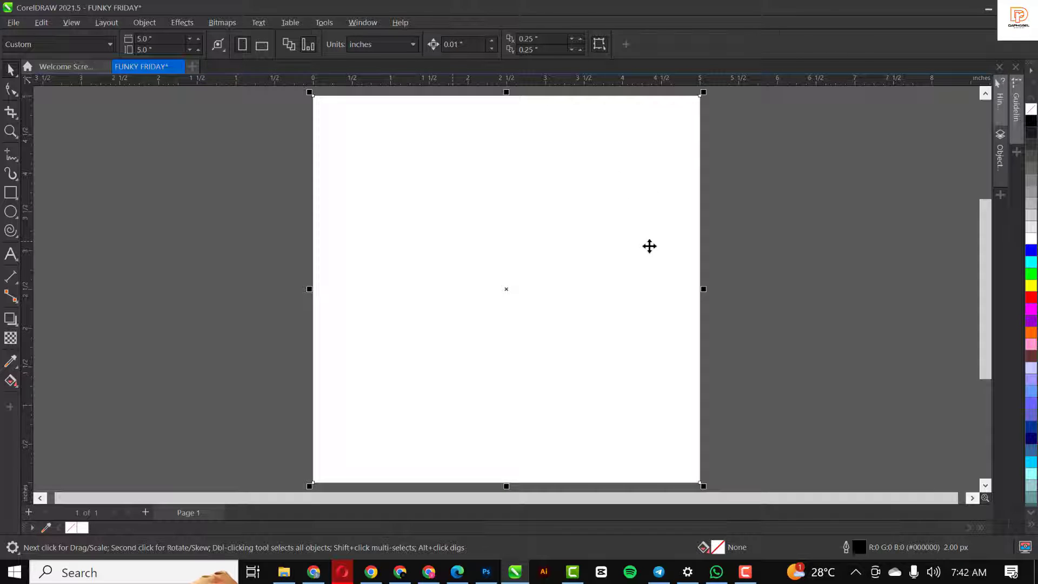
# Draw a full-height rectangle down the middle, widen it, and centre it on the page
pyautogui.click(7, 216)
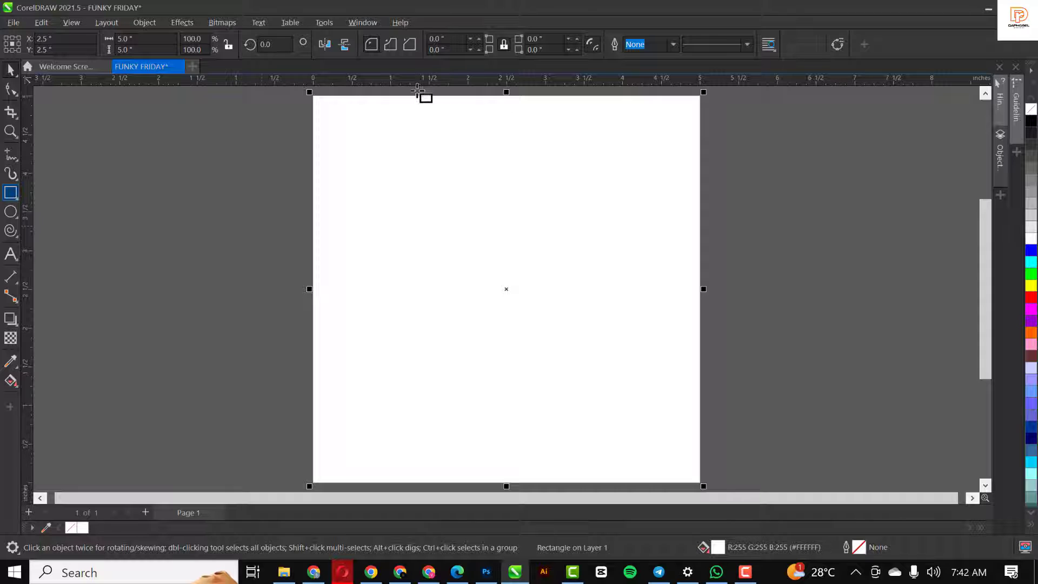
pyautogui.moveTo(415, 95); pyautogui.dragTo(584, 483)
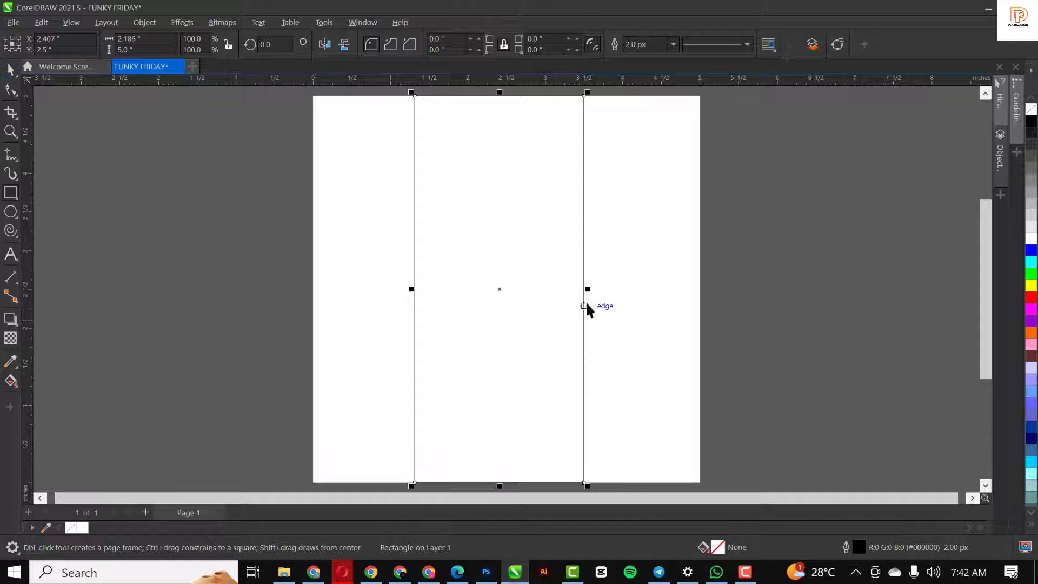
pyautogui.moveTo(586, 290); pyautogui.dragTo(621, 296)
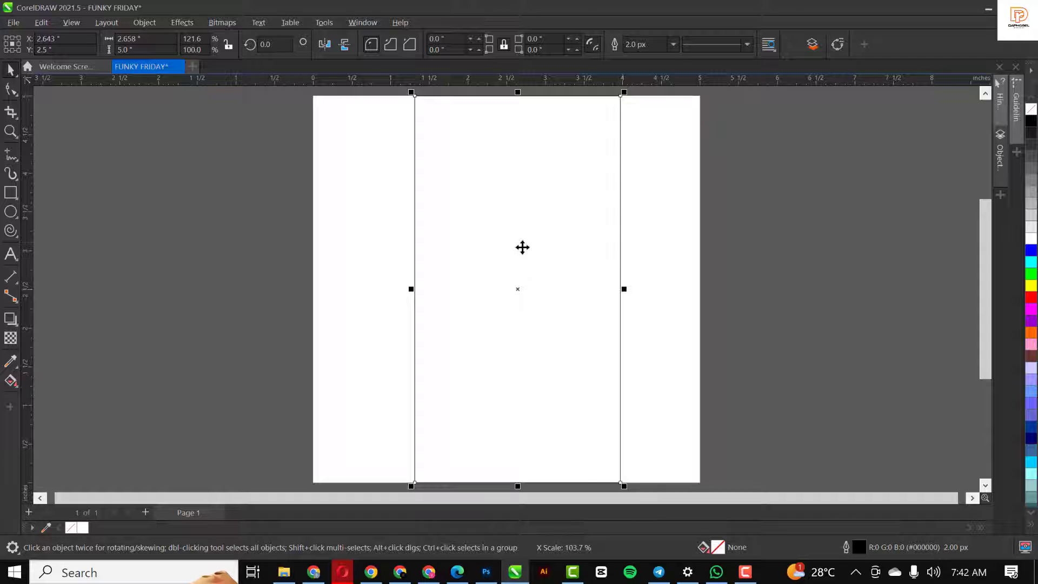
pyautogui.press('p')
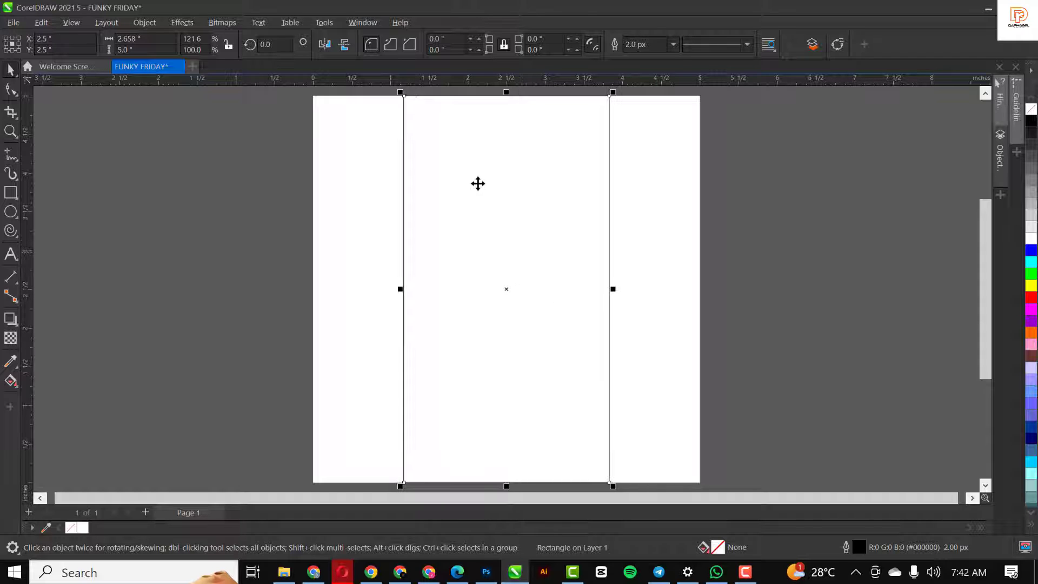
# Drag the woman image from the RESOURCE FILE folder into the document
pyautogui.click(644, 203)
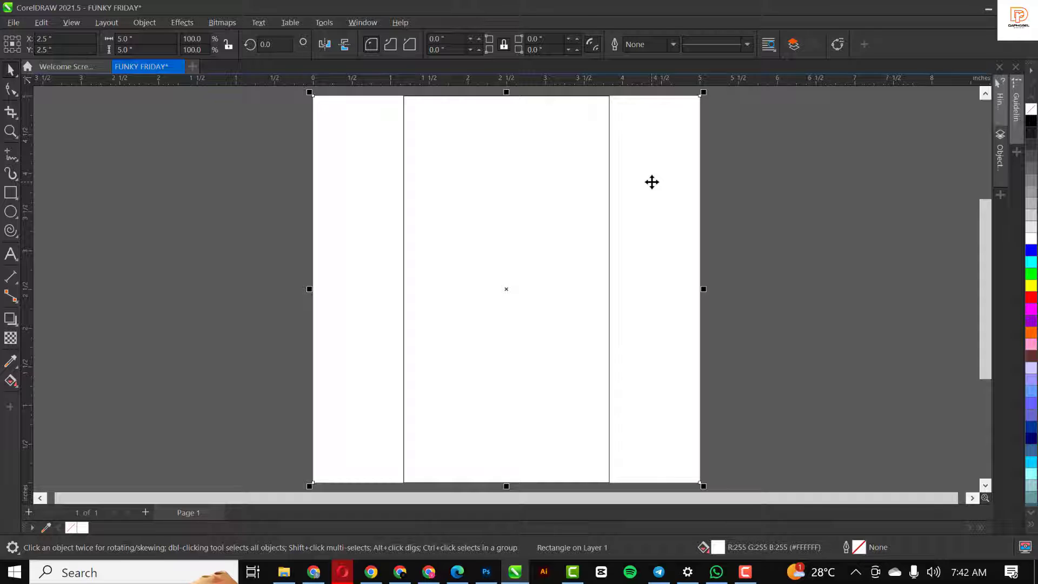
pyautogui.click(771, 193)
pyautogui.click(283, 572)
pyautogui.moveTo(273, 114); pyautogui.dragTo(299, 241)
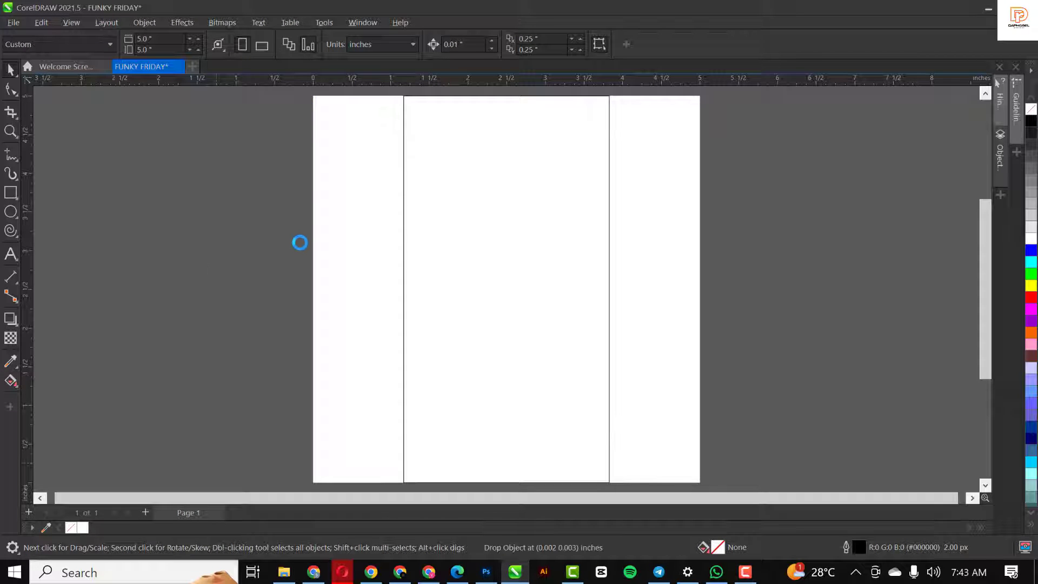
# Scale the woman cutout down to 27.4% and place it just left of the page
pyautogui.scroll(-2, 324, 244)
pyautogui.scroll(-3, 325, 248)
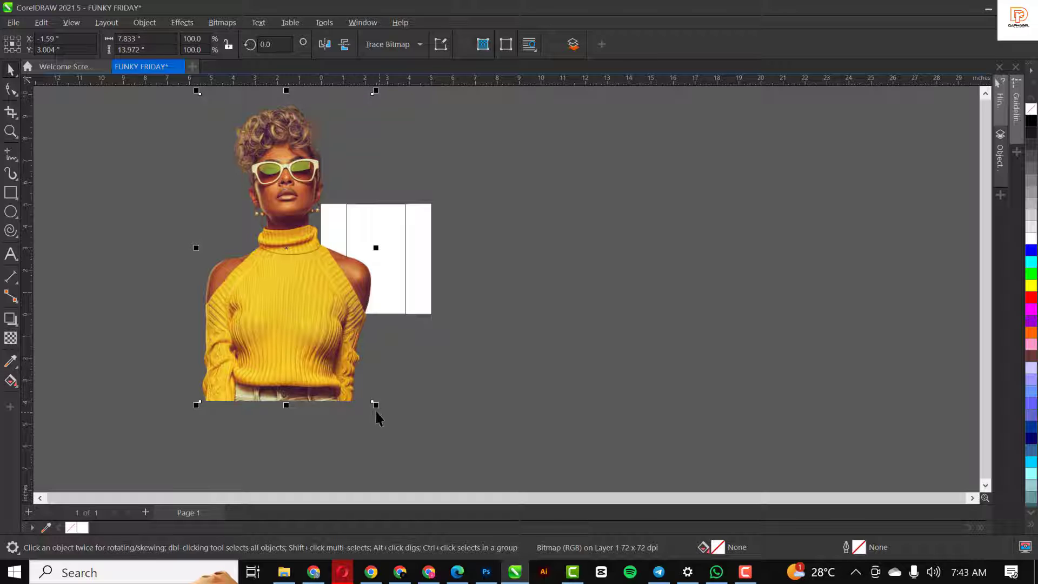
pyautogui.moveTo(376, 407); pyautogui.dragTo(312, 352)
pyautogui.moveTo(295, 275); pyautogui.dragTo(301, 295)
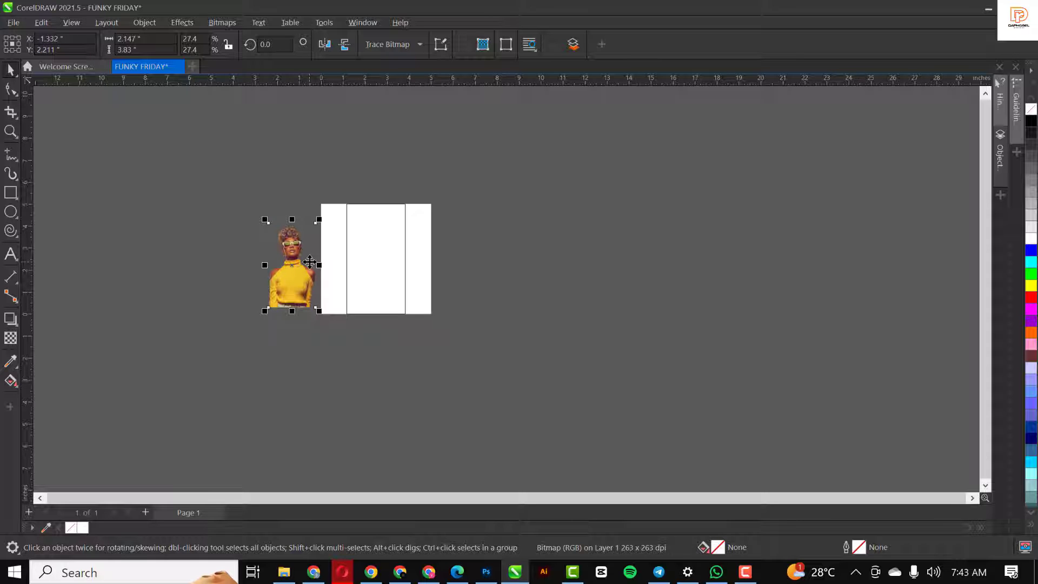
pyautogui.scroll(4, 309, 262)
pyautogui.scroll(1, 310, 235)
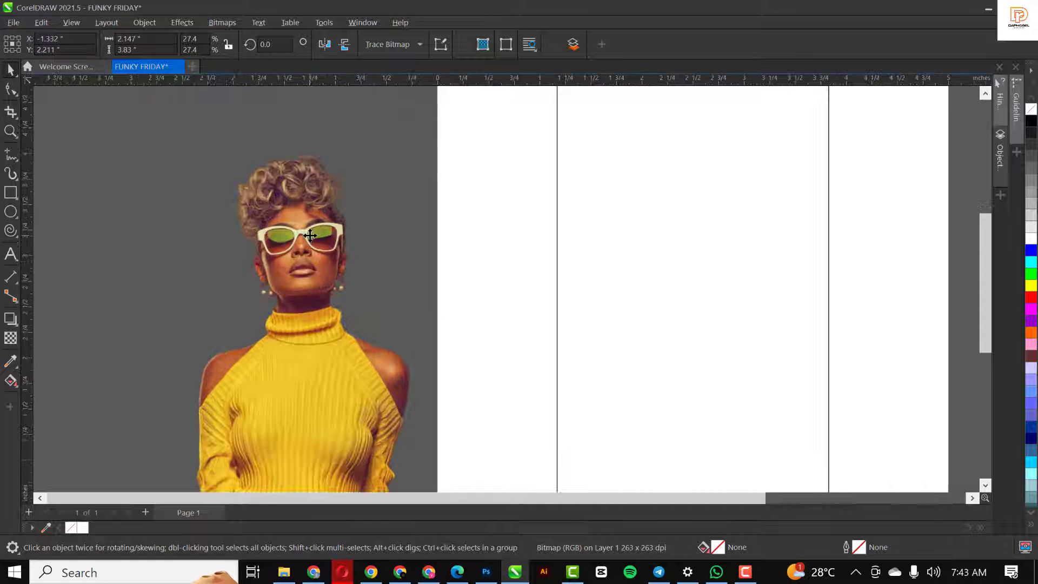
pyautogui.scroll(2, 310, 235)
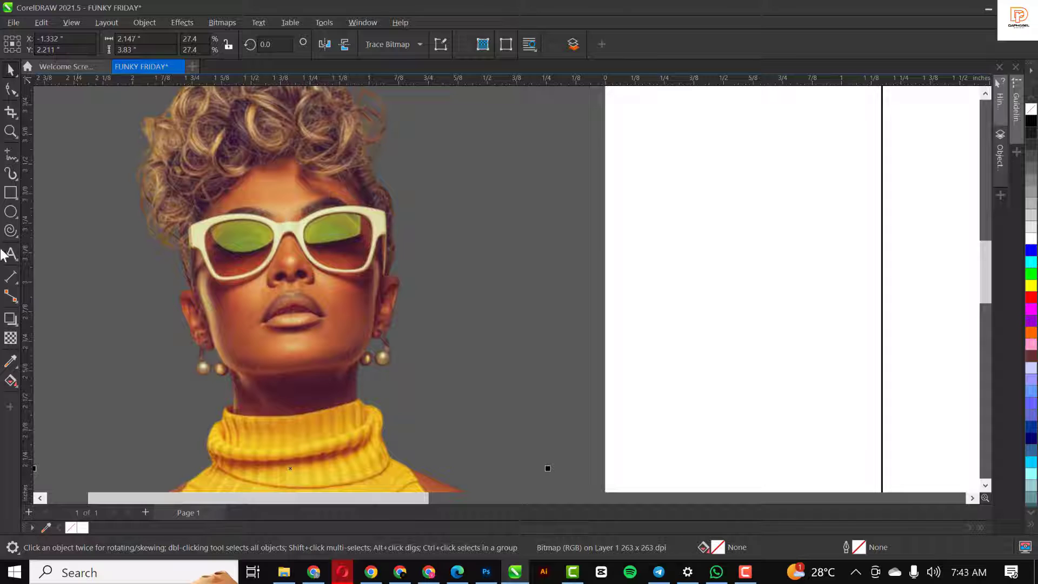
pyautogui.scroll(-3, 287, 252)
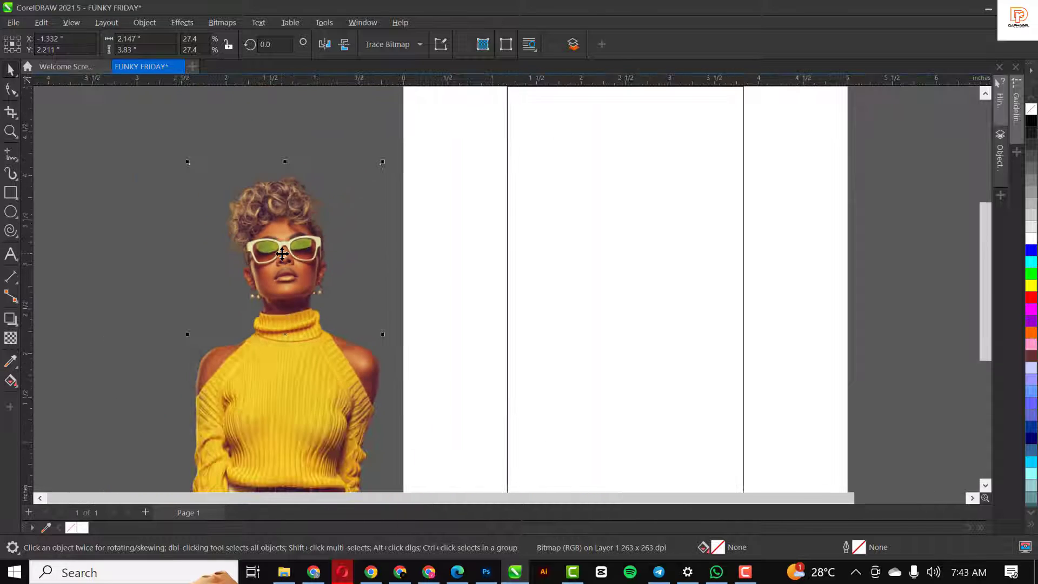
# Fill the page rectangle with green #91A13A sampled from the sunglass lenses
pyautogui.click(11, 362)
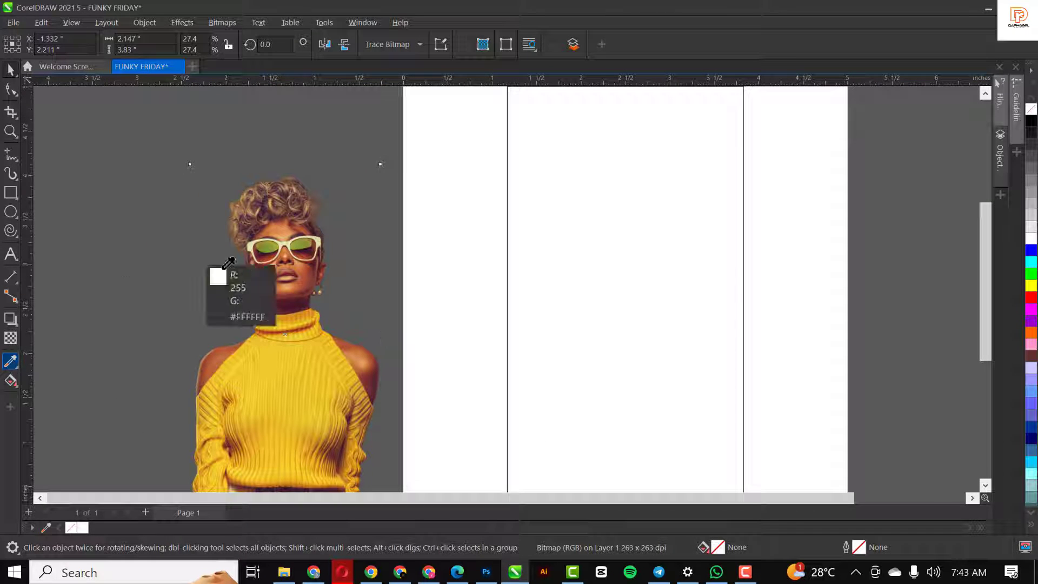
pyautogui.click(271, 247)
pyautogui.click(473, 217)
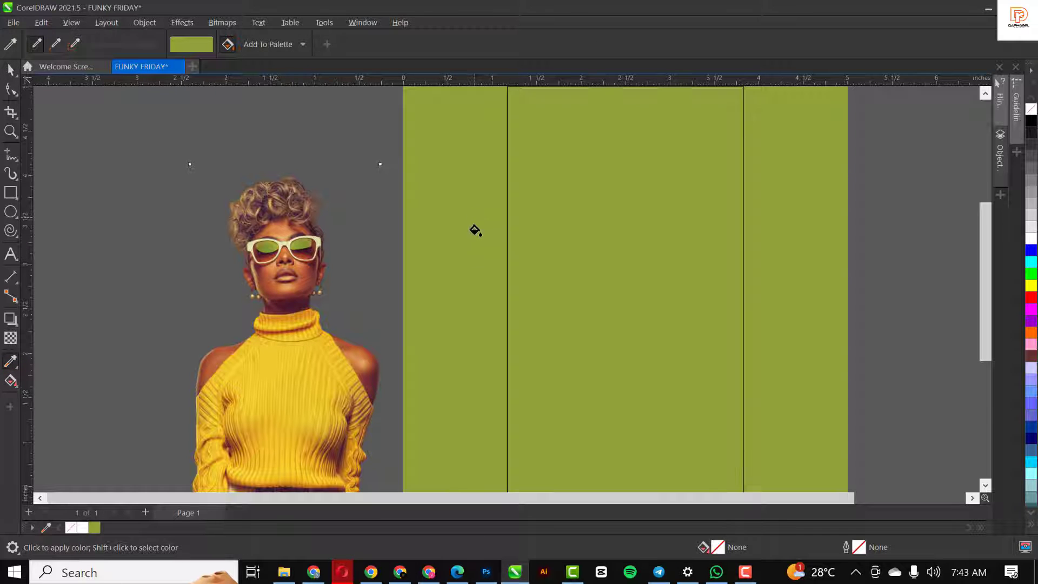
pyautogui.scroll(-2, 477, 244)
pyautogui.press('space')
pyautogui.click(472, 226)
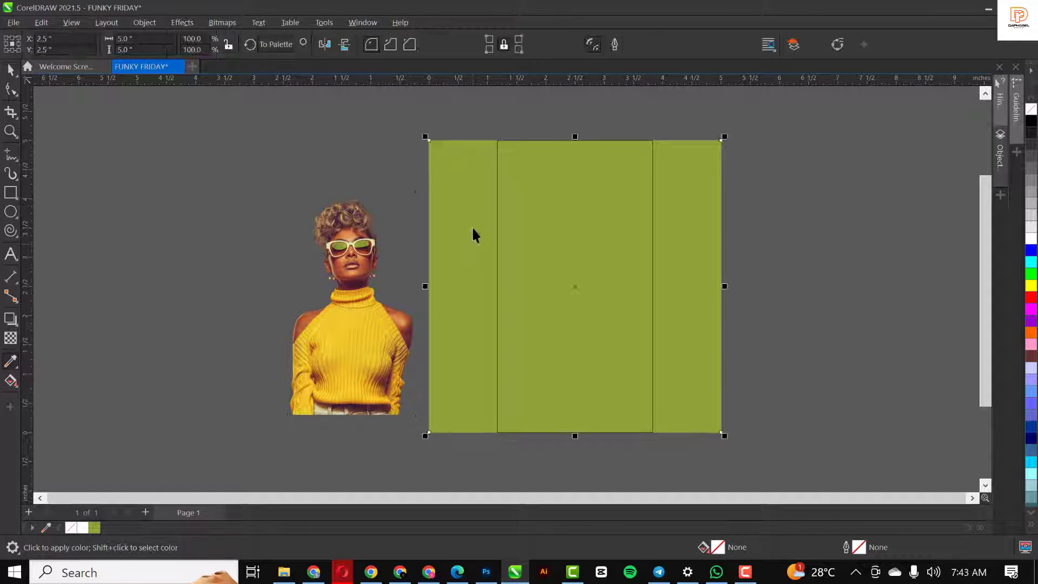
# Make the middle rectangle white, leaving green-white-green panels
pyautogui.click(560, 216)
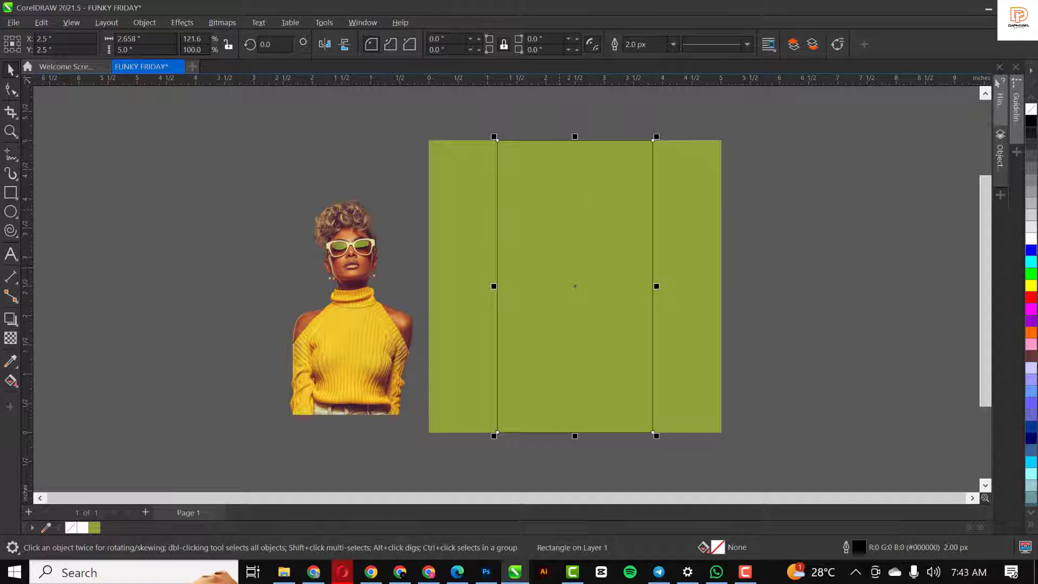
pyautogui.click(1032, 242)
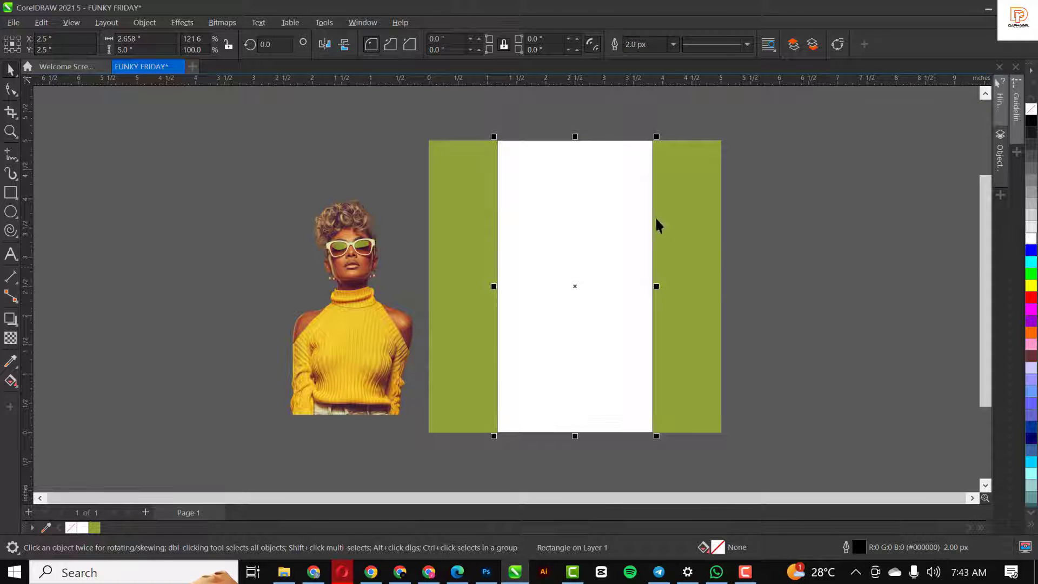
pyautogui.keyDown('shift'); pyautogui.click(679, 180); pyautogui.keyUp('shift')
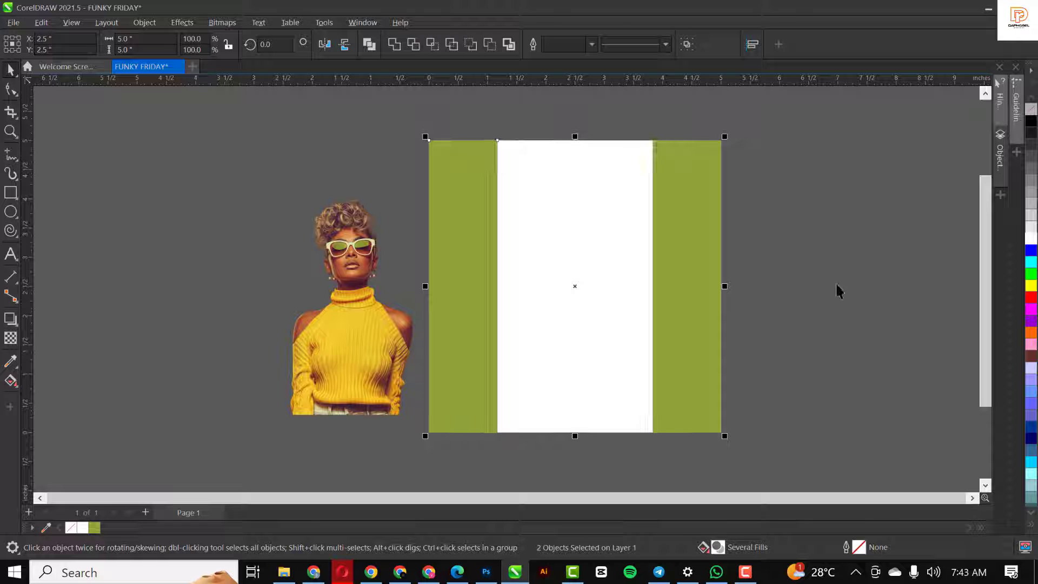
pyautogui.press('Escape')
# Move the woman photo further left of the page
pyautogui.click(358, 297)
pyautogui.moveTo(359, 301); pyautogui.dragTo(289, 308)
pyautogui.click(618, 273)
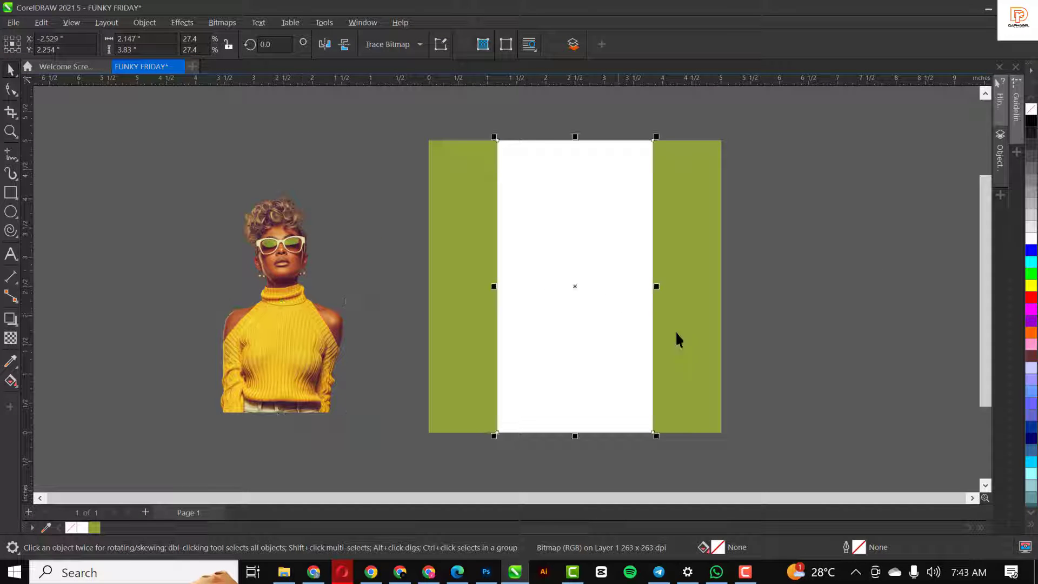
# Widen the white panel slightly and place an enlarged copy of the woman photo to the right
pyautogui.scroll(1, 556, 273)
pyautogui.moveTo(675, 288); pyautogui.dragTo(678, 289)
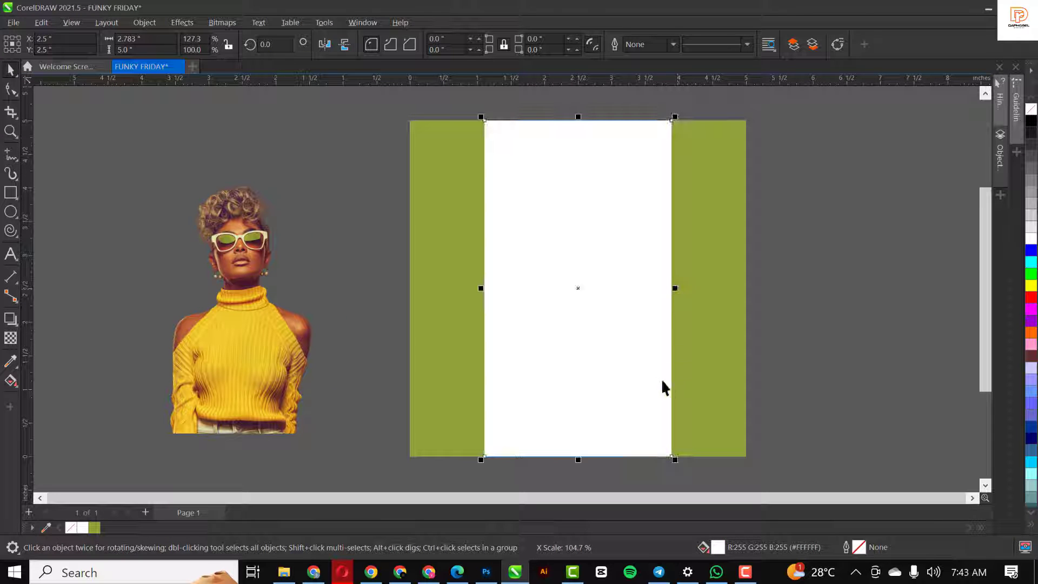
pyautogui.click(220, 256)
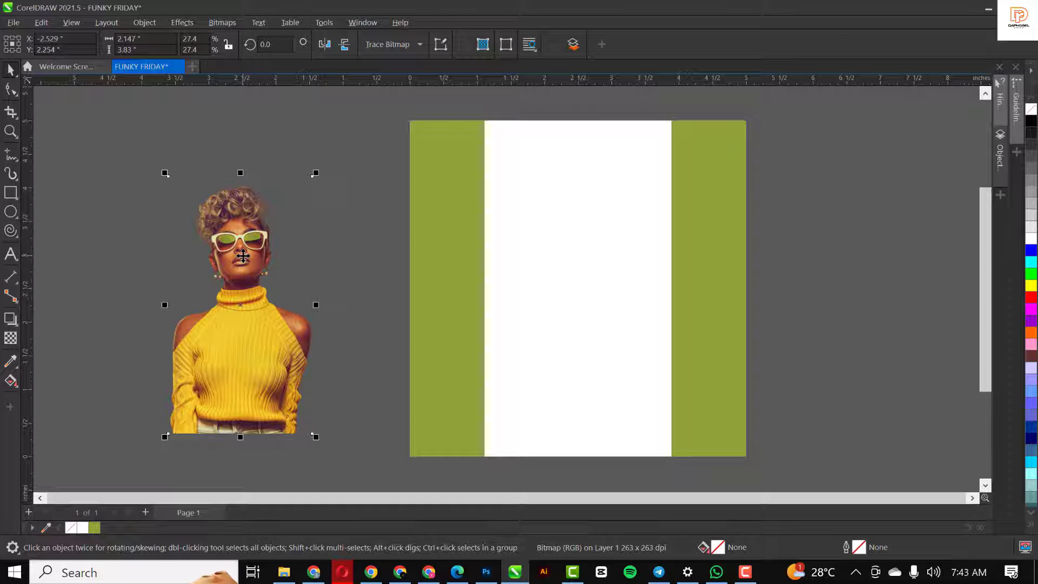
pyautogui.moveTo(243, 254); pyautogui.dragTo(395, 255)
pyautogui.scroll(-2, 346, 244)
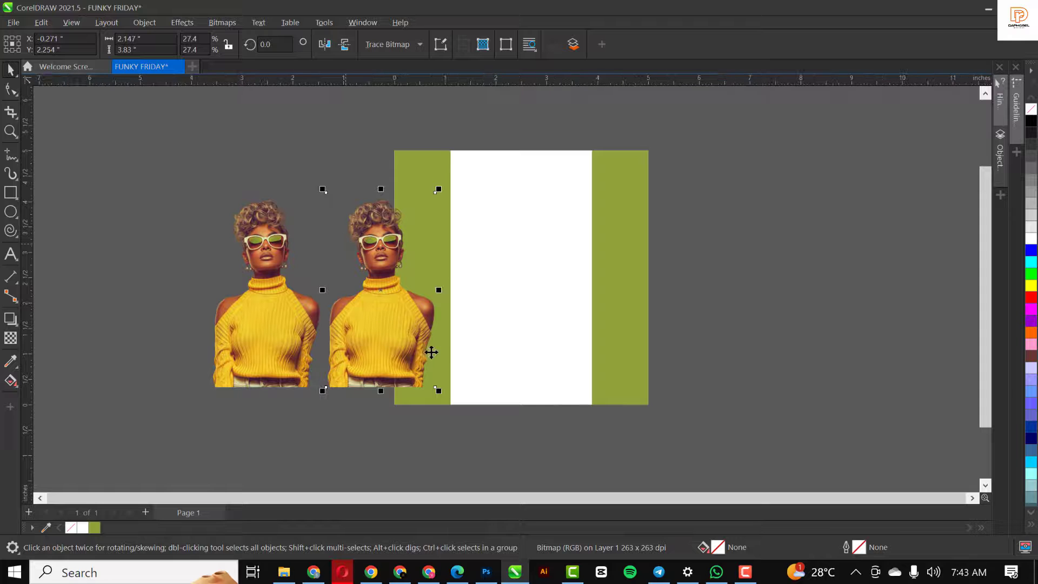
pyautogui.moveTo(439, 391); pyautogui.dragTo(498, 461)
pyautogui.moveTo(359, 313); pyautogui.dragTo(391, 343)
# Enlarge the copy to about 58.4% and shift it down over the left panels
pyautogui.scroll(-2, 396, 341)
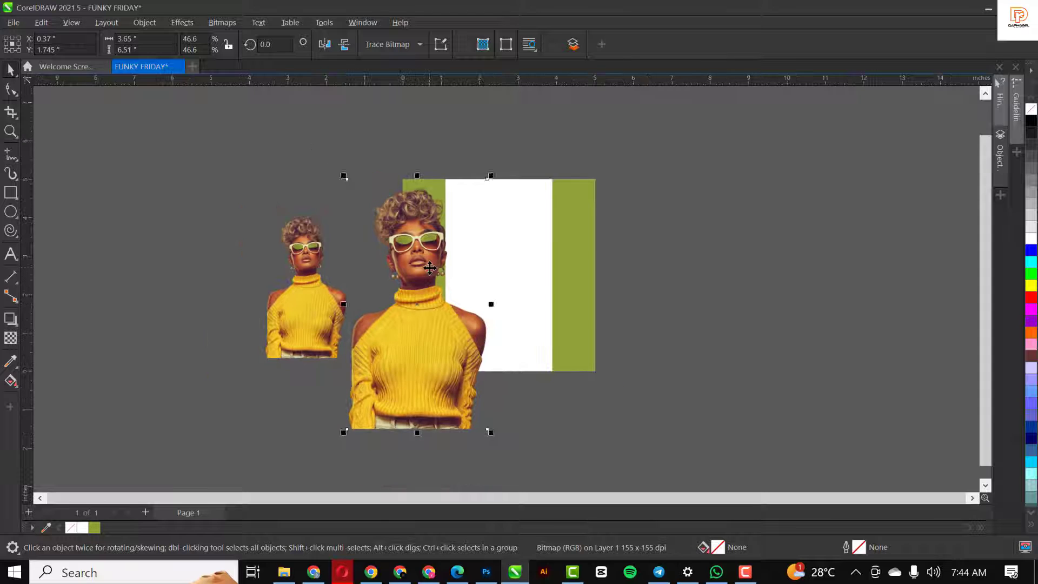
pyautogui.moveTo(477, 396); pyautogui.dragTo(500, 423)
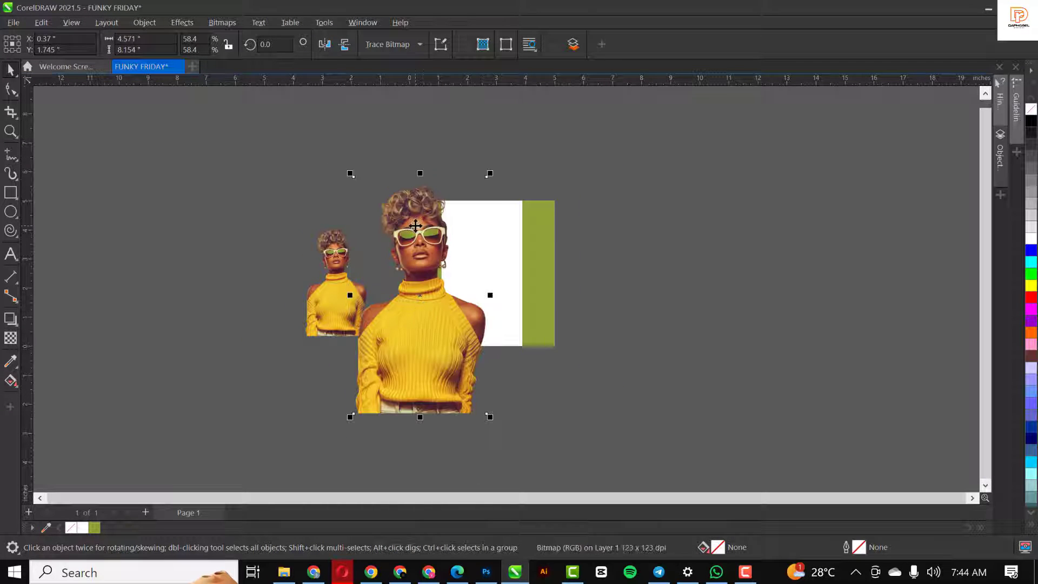
pyautogui.scroll(2, 416, 226)
pyautogui.moveTo(418, 237); pyautogui.dragTo(424, 255)
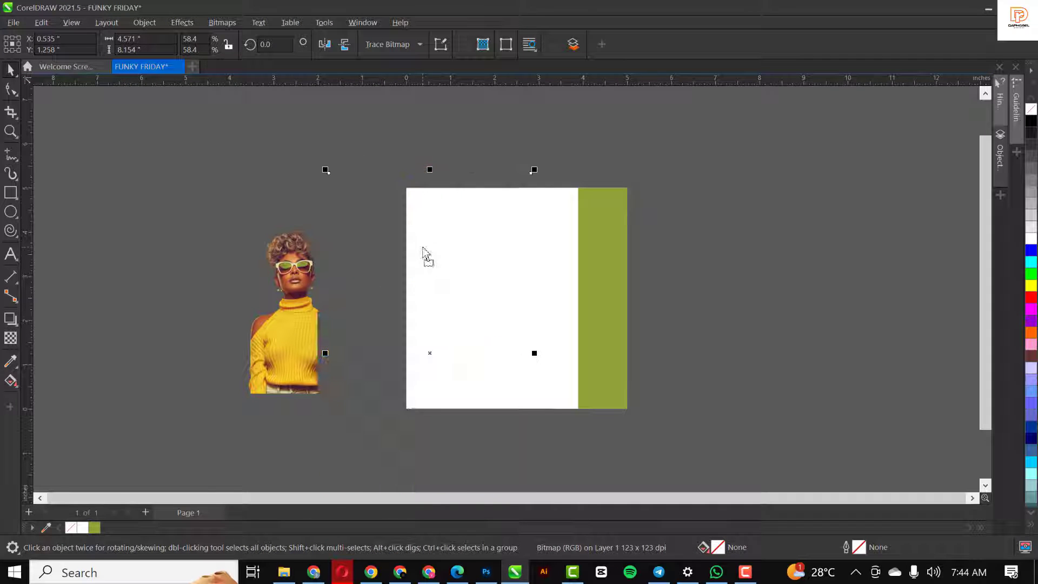
pyautogui.scroll(1, 455, 265)
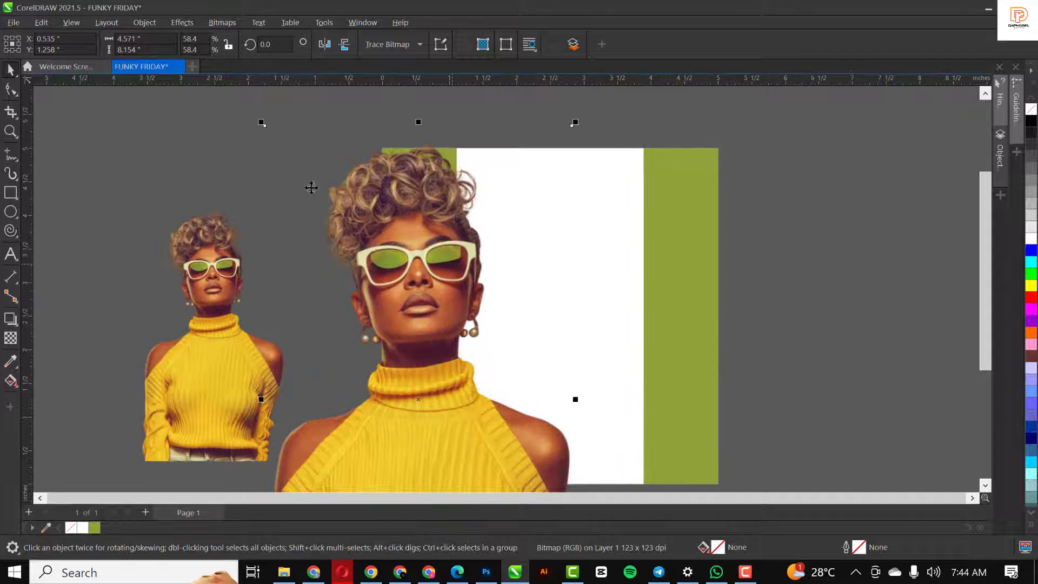
pyautogui.click(10, 340)
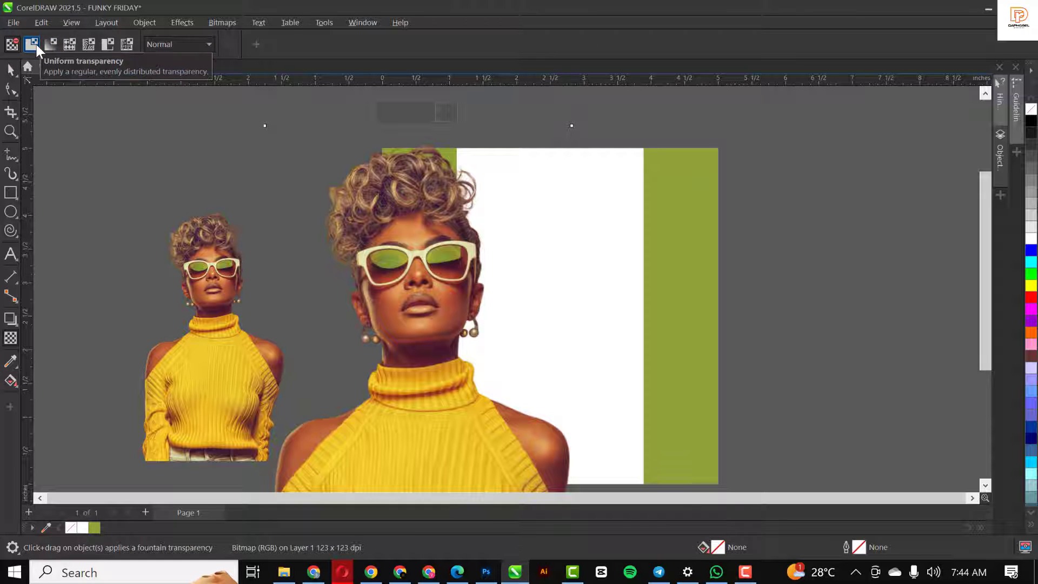
# Give the large woman photo 50% uniform transparency with Overlay blending
pyautogui.click(33, 44)
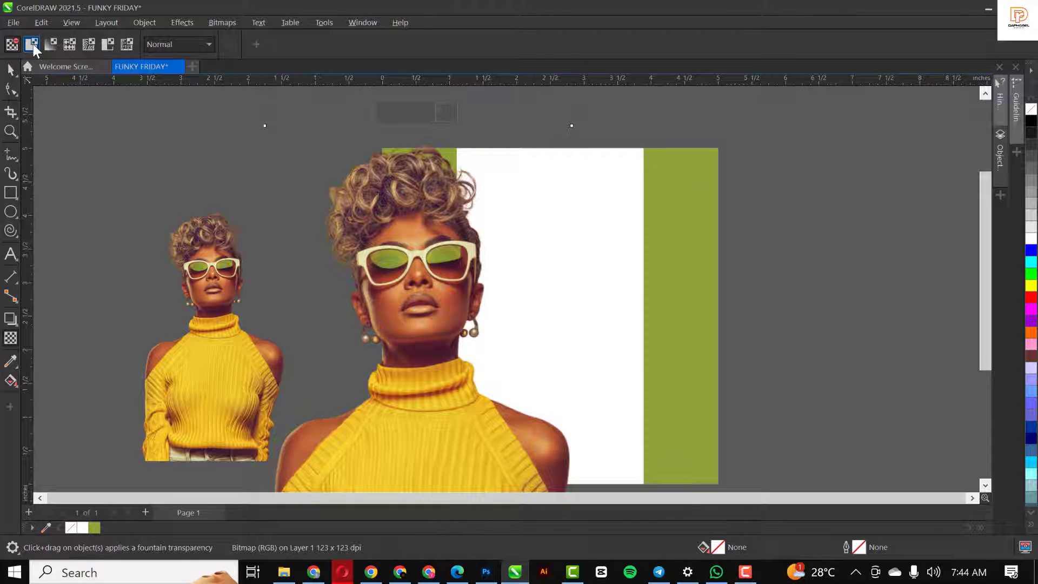
pyautogui.click(212, 45)
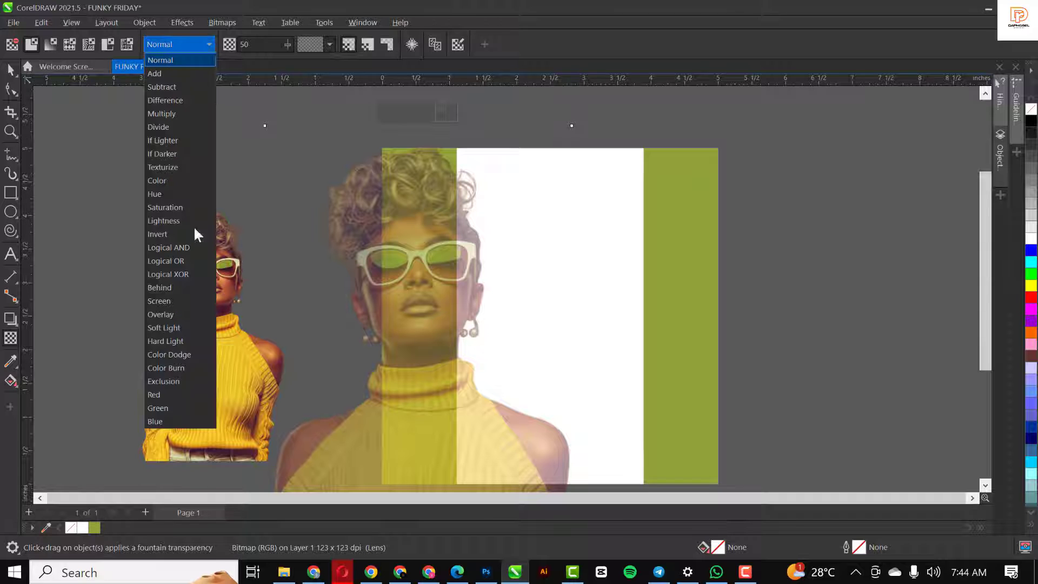
pyautogui.click(175, 315)
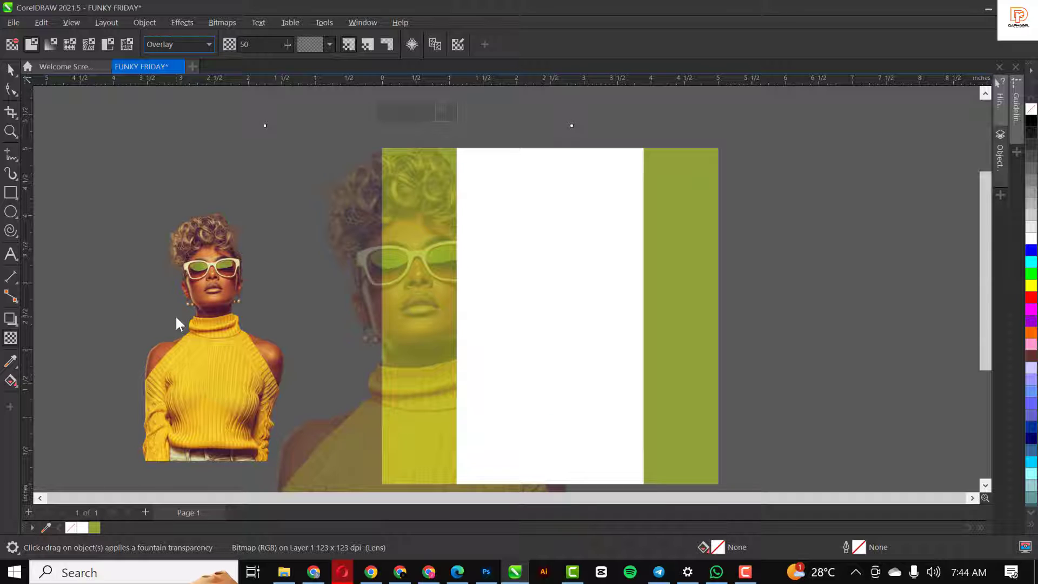
pyautogui.click(12, 69)
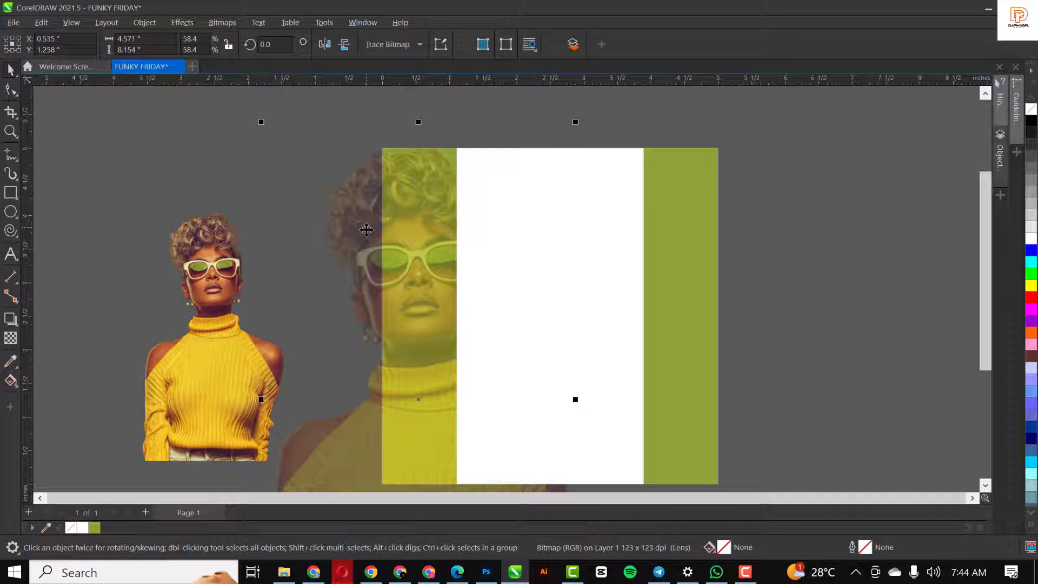
pyautogui.click(183, 24)
# Turn the large photo black and white in Image Adjustment Lab: Saturation -100, Contrast 30
pyautogui.moveTo(210, 80)
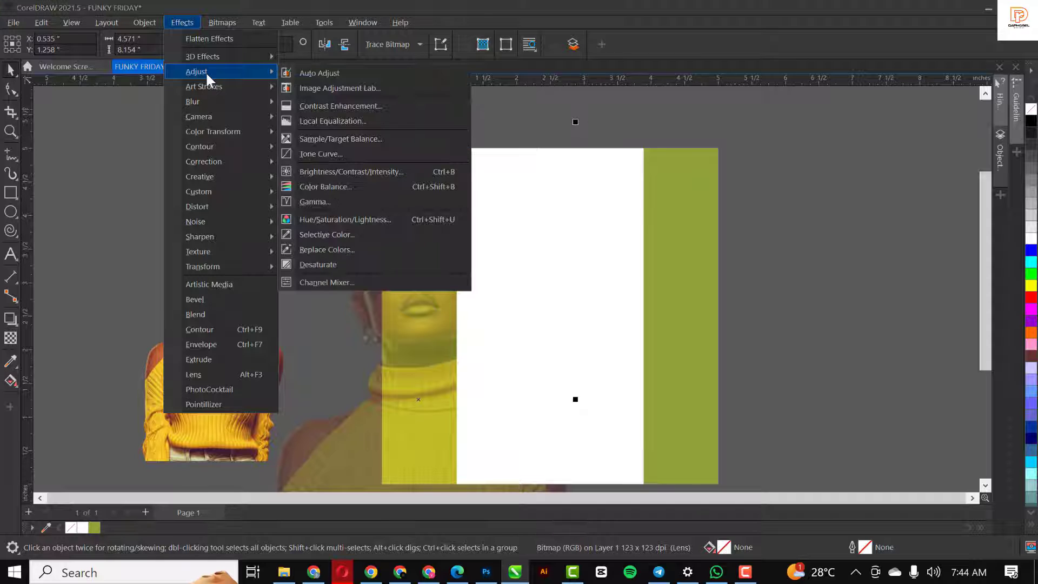
pyautogui.click(332, 93)
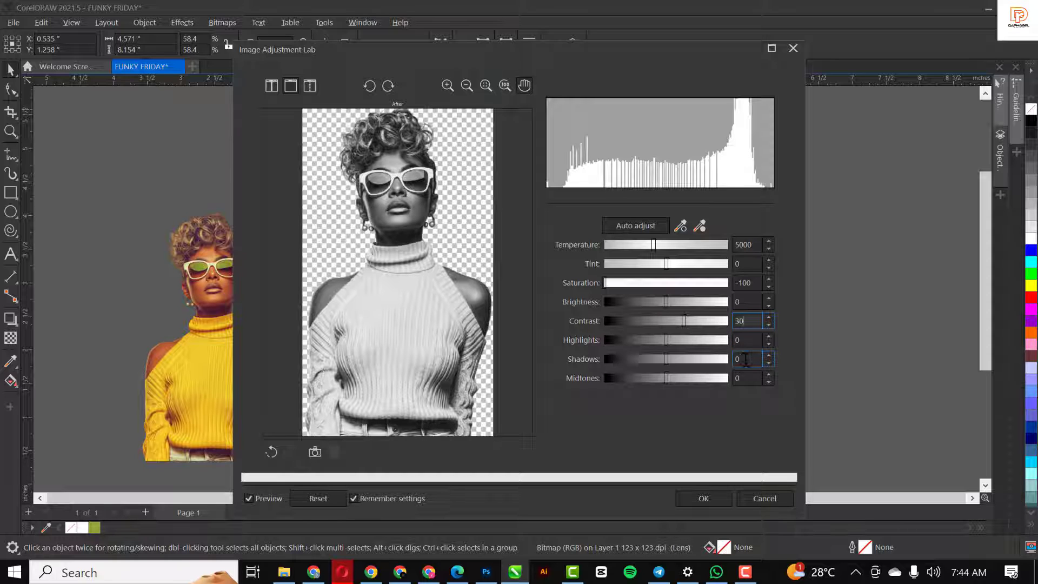
pyautogui.click(696, 500)
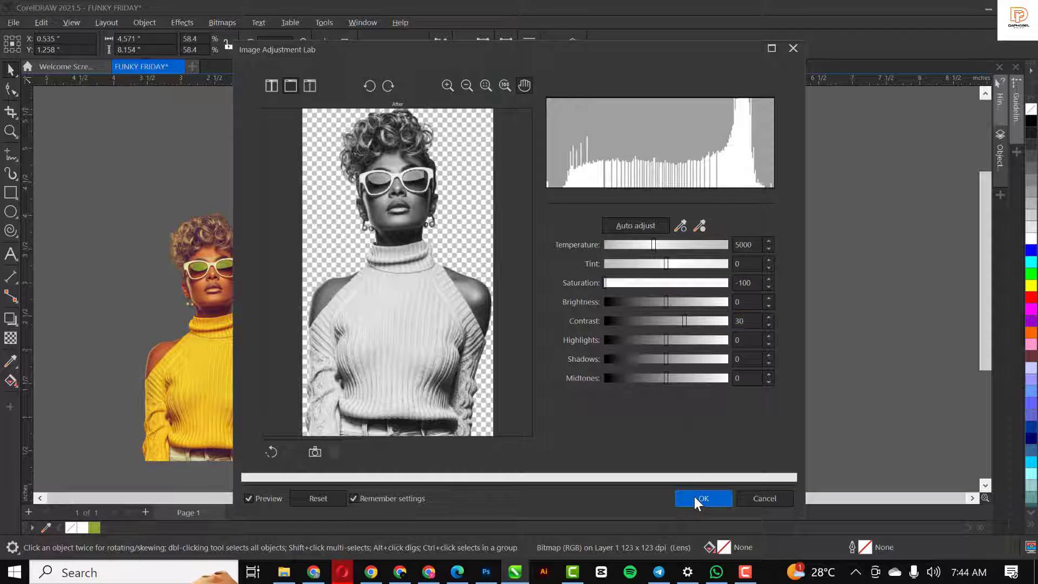
# Move the grayscale photo right of the rectangle and delete an accidental extra copy
pyautogui.scroll(-2, 459, 228)
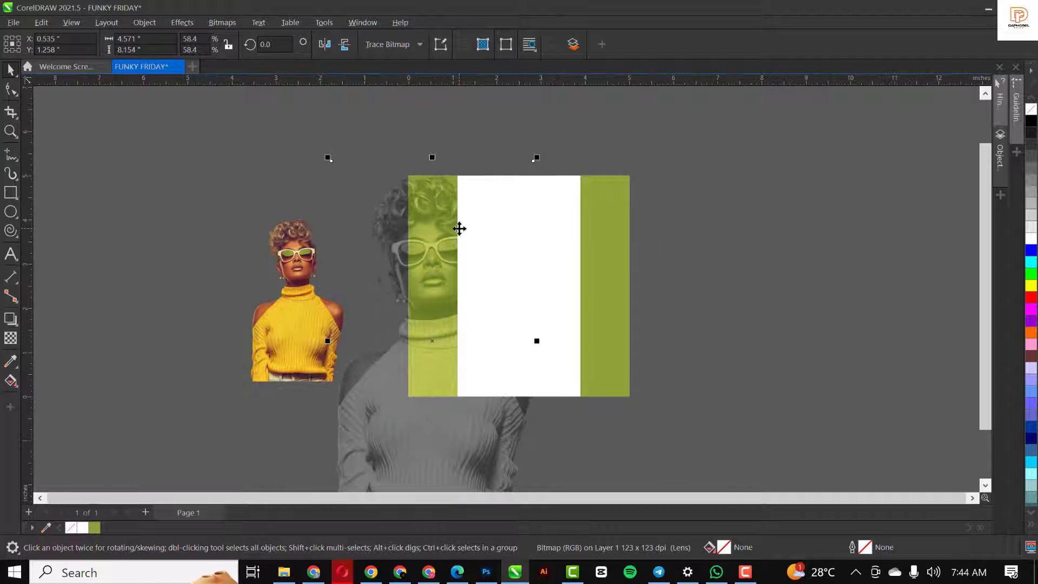
pyautogui.moveTo(379, 367); pyautogui.dragTo(661, 349)
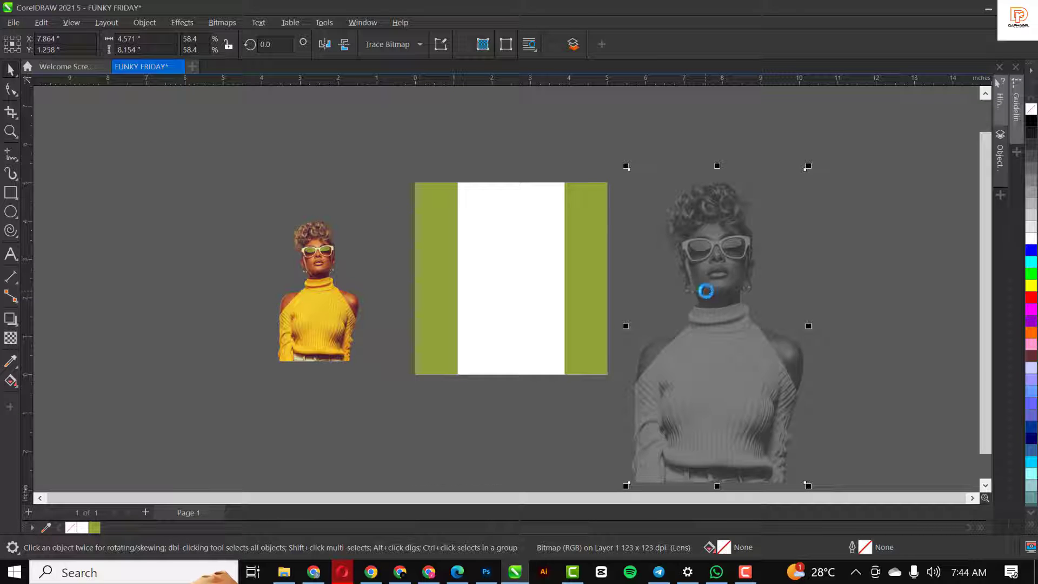
pyautogui.moveTo(715, 261); pyautogui.dragTo(900, 267)
pyautogui.click(718, 264)
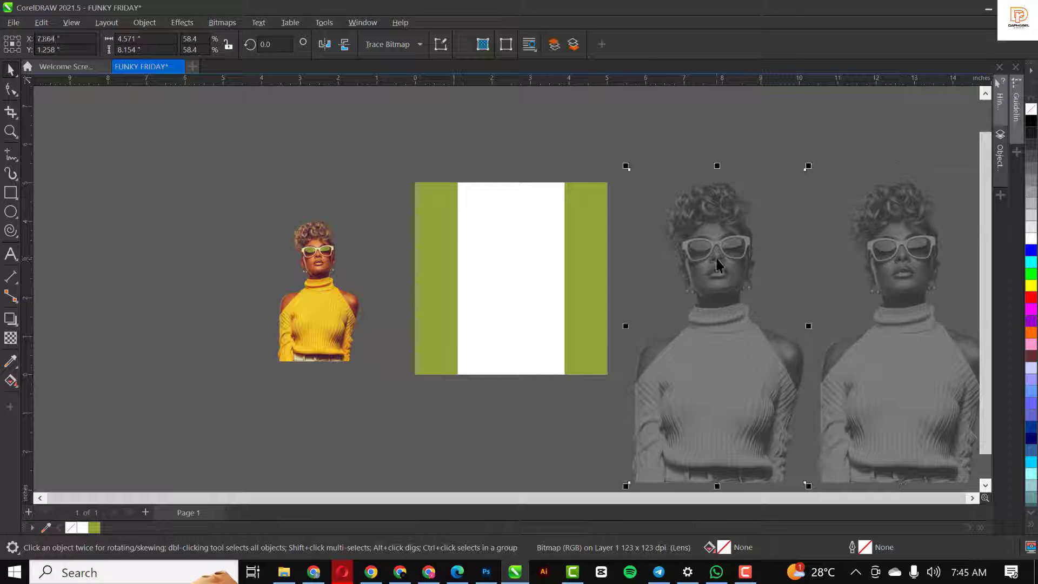
pyautogui.click(917, 258)
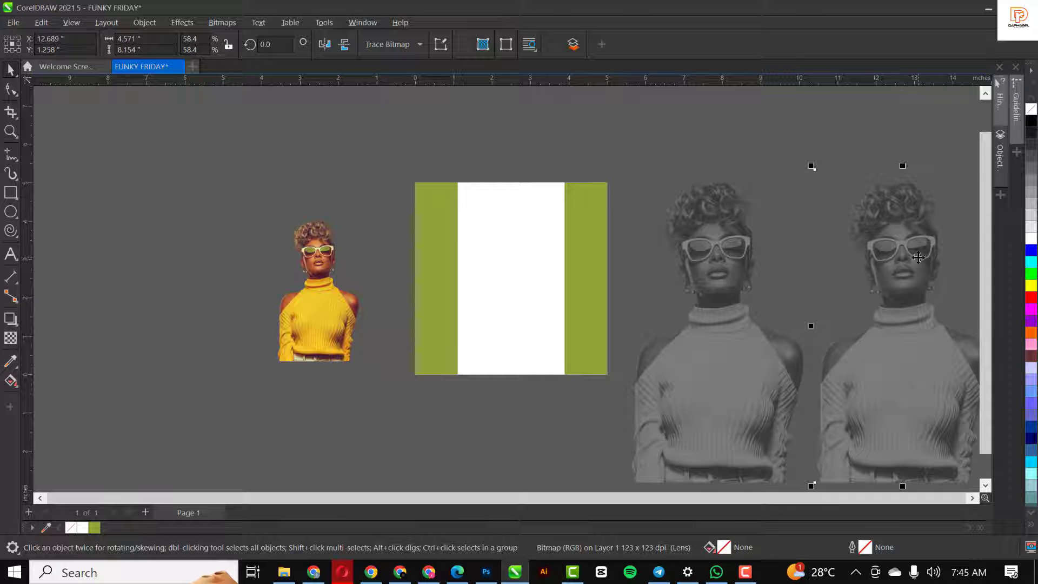
pyautogui.press('Delete')
pyautogui.click(700, 272)
# PowerClip the grayscale photo inside the green rectangle and shift it down-left within the frame
pyautogui.rightClick(704, 271)
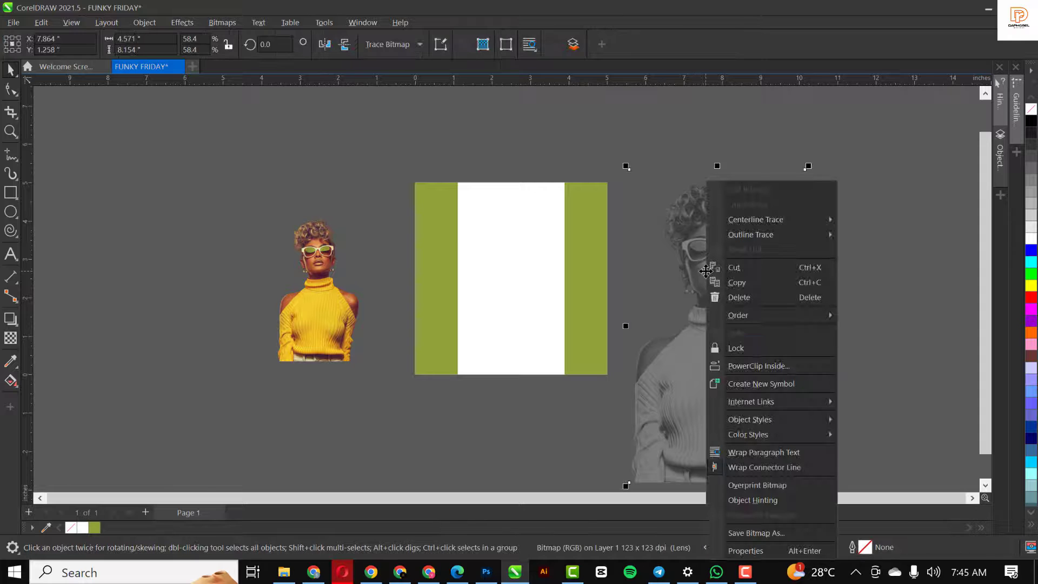
pyautogui.click(757, 364)
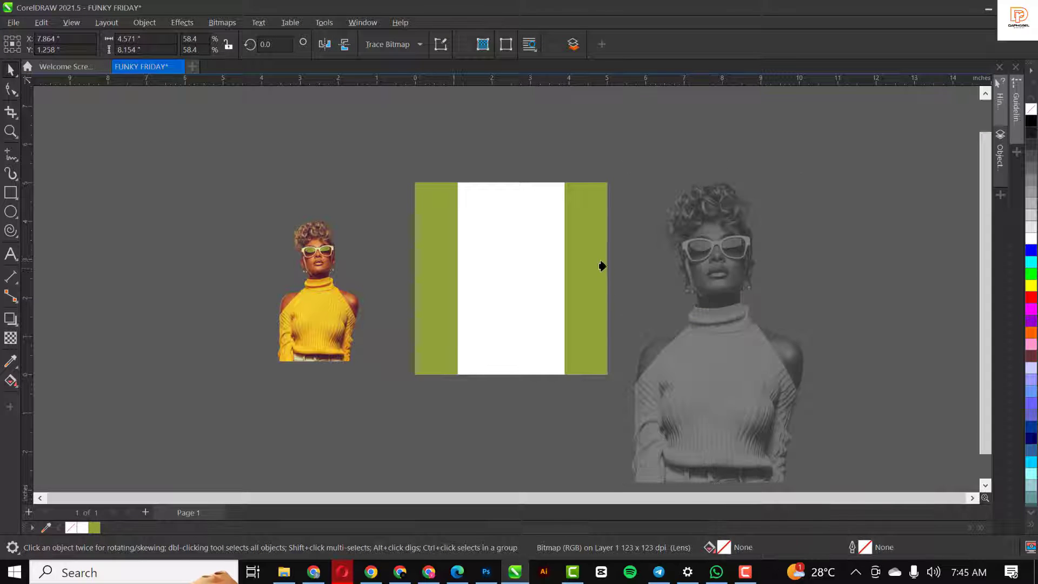
pyautogui.click(589, 241)
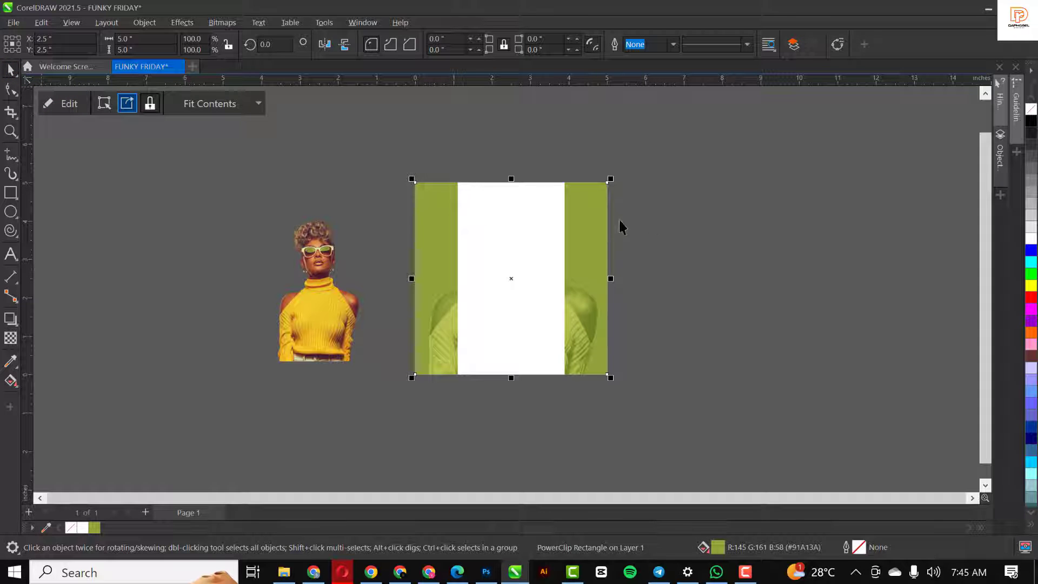
pyautogui.moveTo(590, 219); pyautogui.dragTo(709, 206)
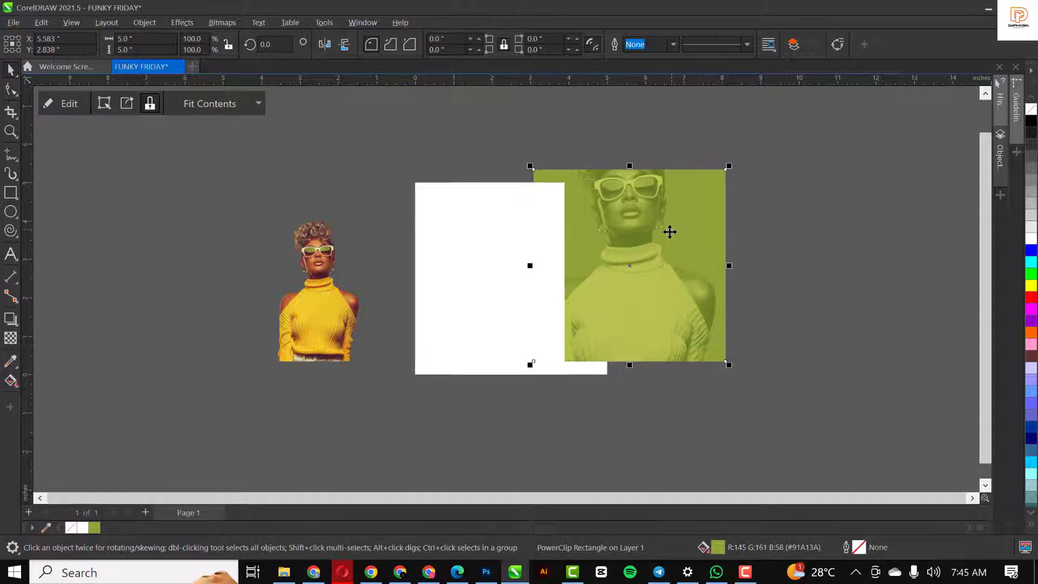
pyautogui.hotkey('ctrl', 'z')
pyautogui.click(56, 100)
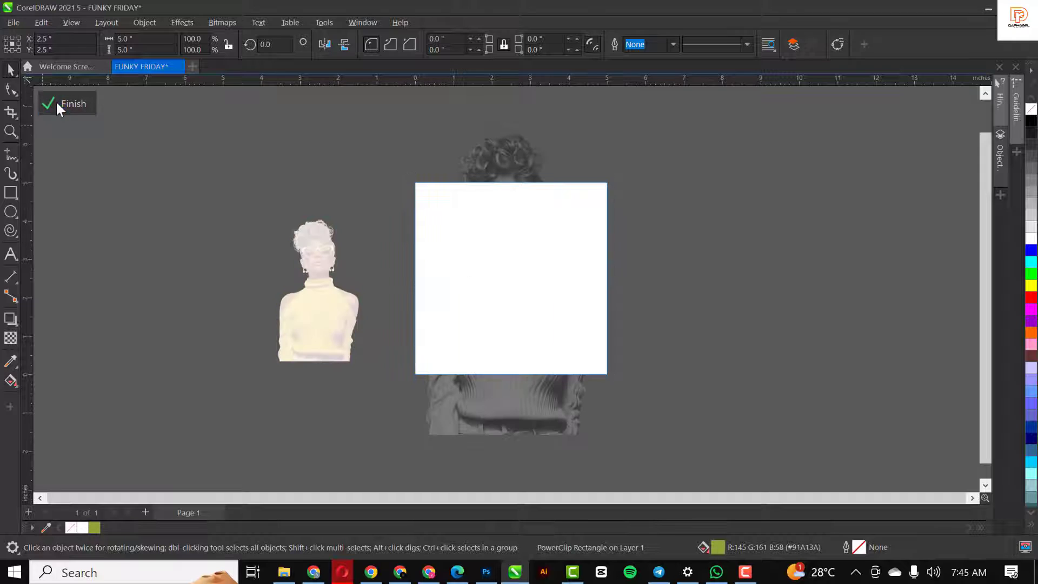
pyautogui.moveTo(521, 238); pyautogui.dragTo(465, 290)
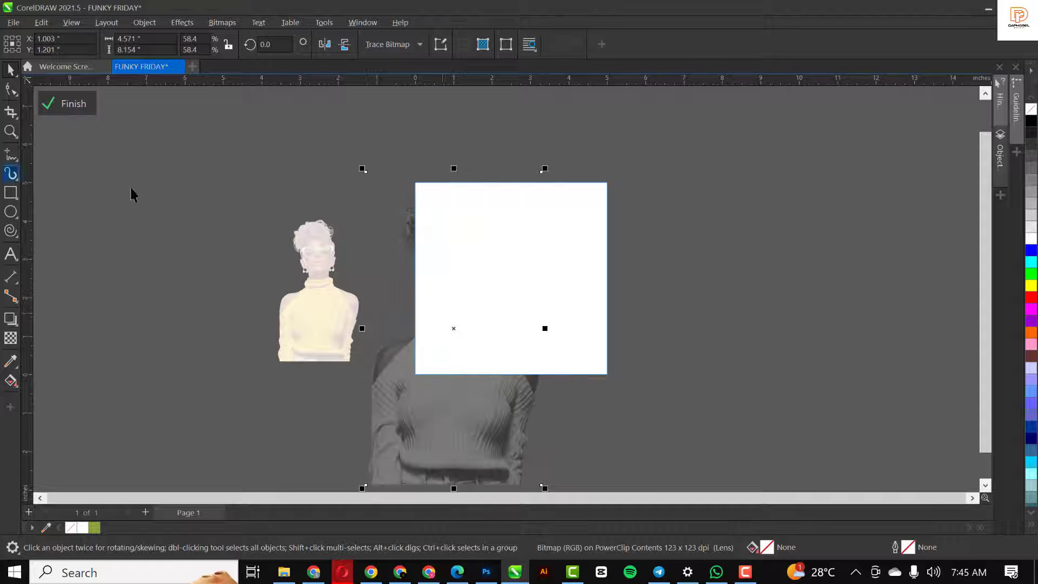
pyautogui.click(83, 111)
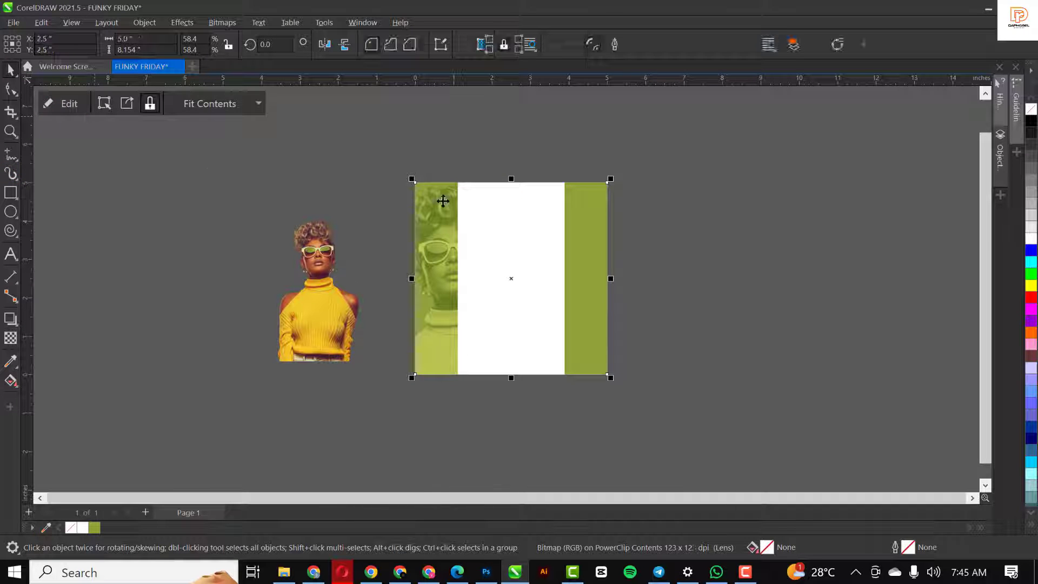
# Enlarge the woman photo inside the PowerClip frame and nudge it slightly lower
pyautogui.doubleClick(454, 249)
pyautogui.scroll(-2, 443, 238)
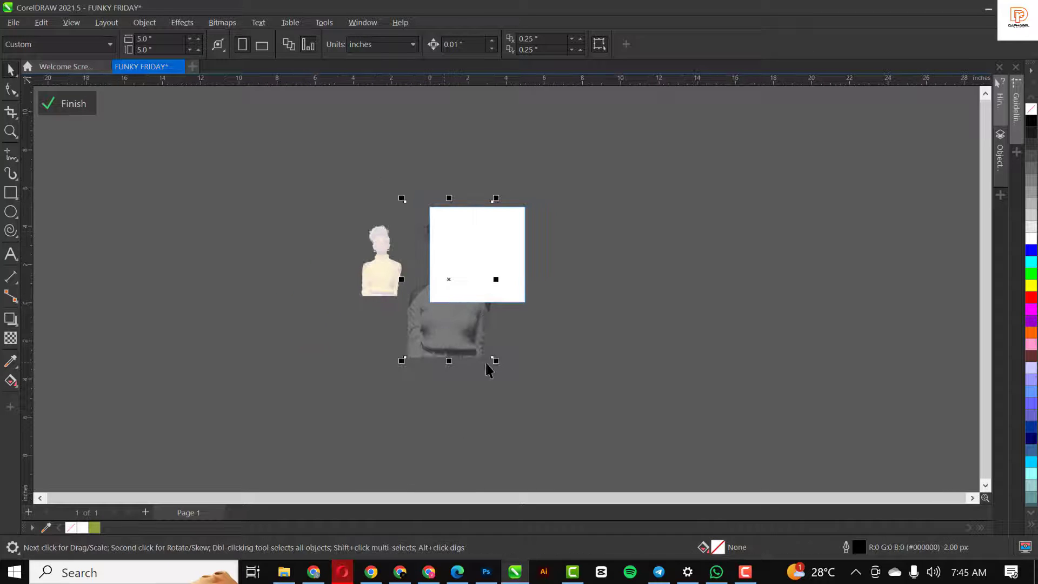
pyautogui.moveTo(503, 363); pyautogui.dragTo(517, 379)
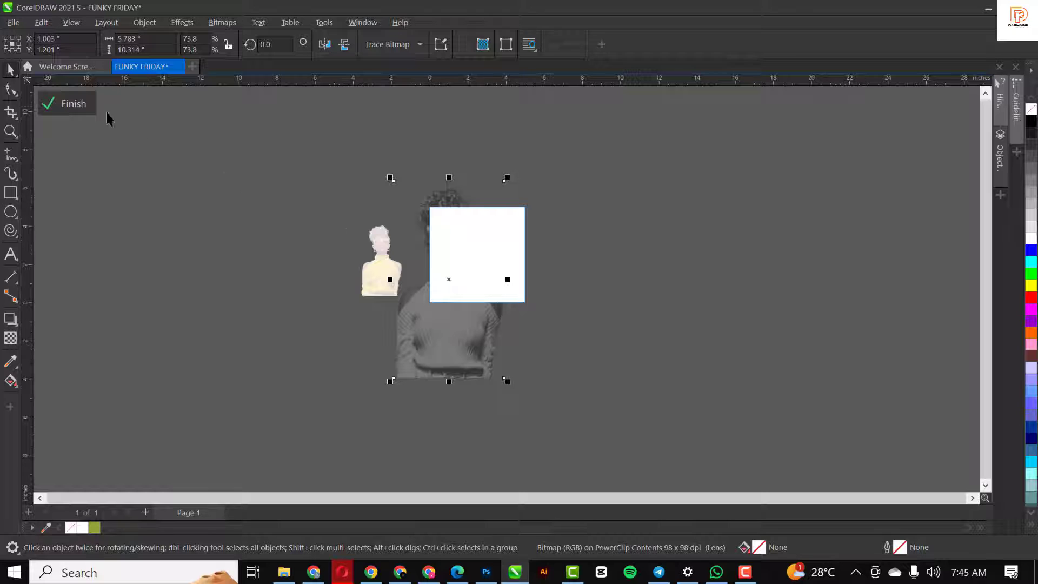
pyautogui.click(82, 100)
pyautogui.click(461, 292)
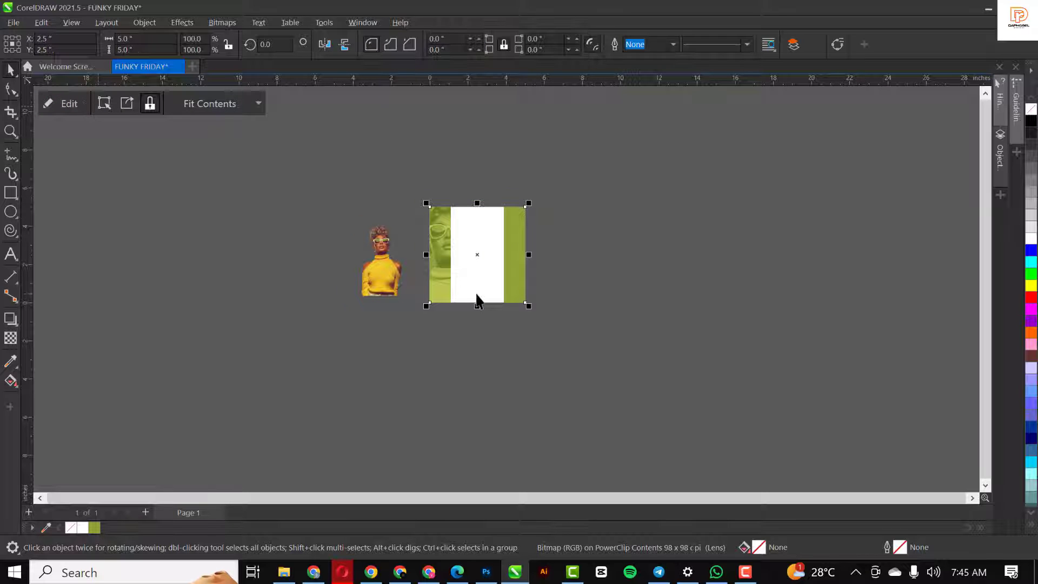
pyautogui.scroll(3, 470, 259)
pyautogui.doubleClick(396, 163)
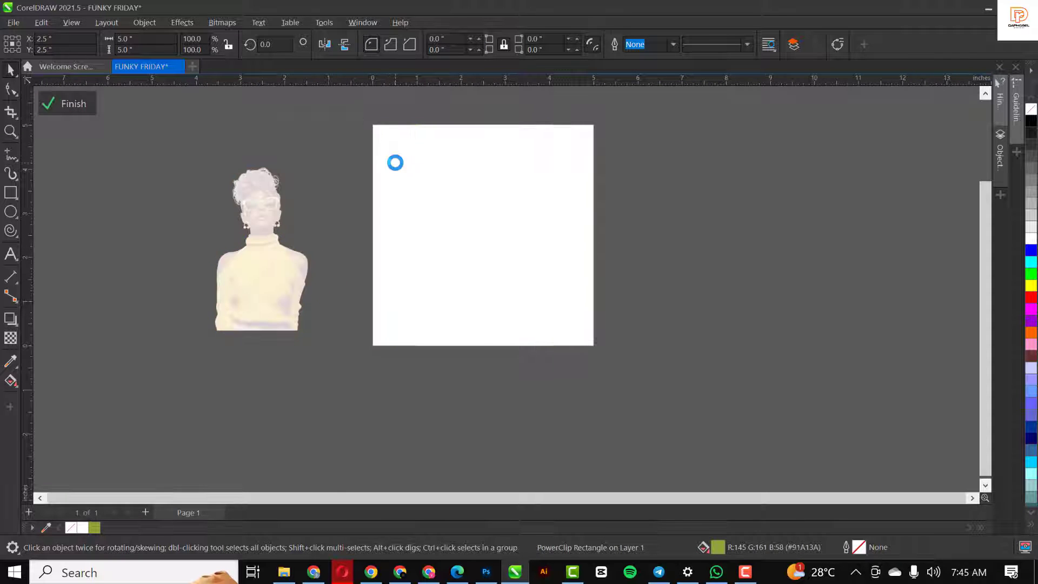
pyautogui.click(403, 156)
pyautogui.moveTo(406, 179); pyautogui.dragTo(405, 186)
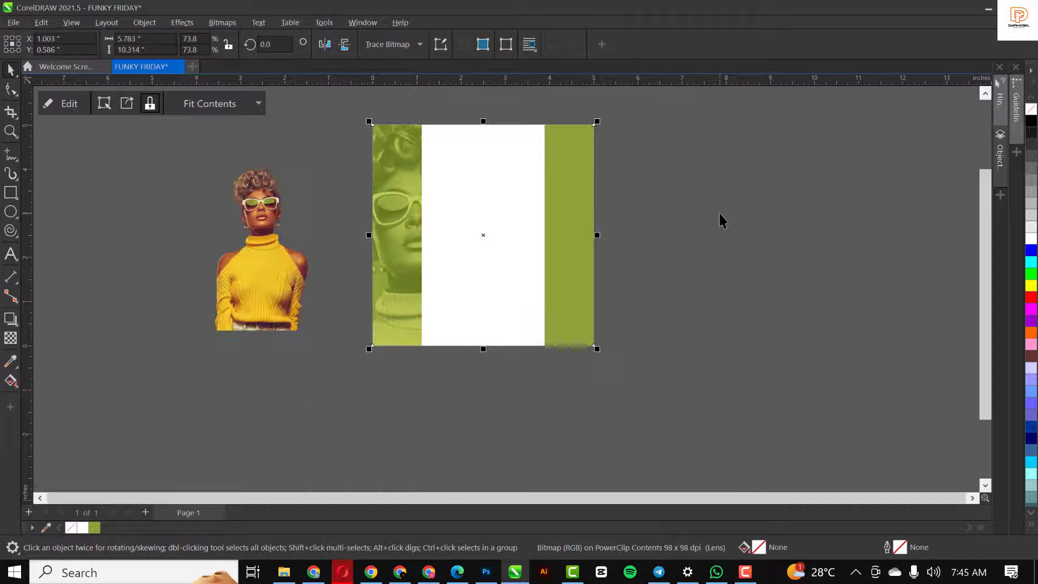
# Shift the clipped portrait right so her face shows in both green strips
pyautogui.doubleClick(405, 218)
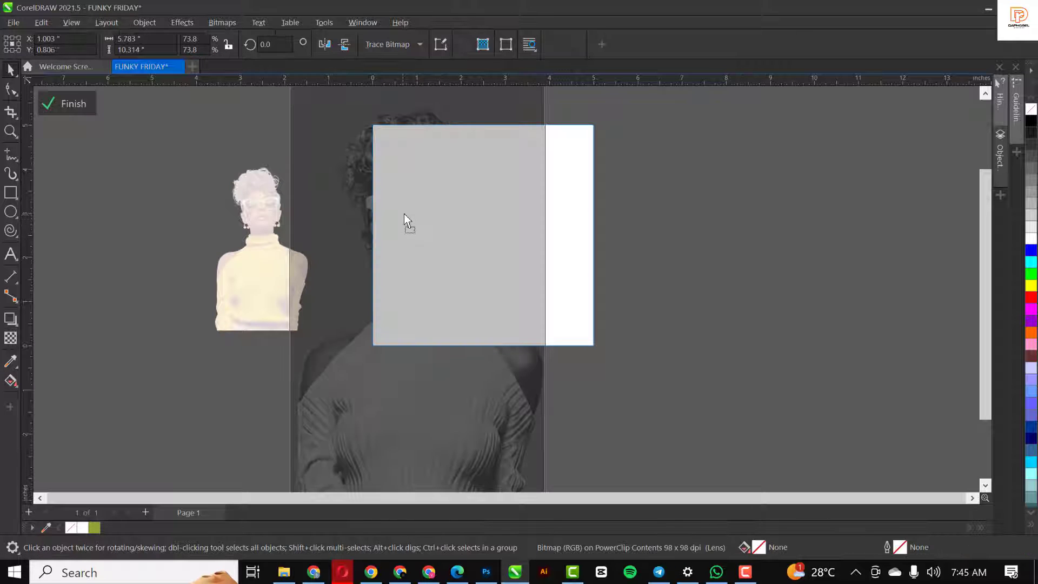
pyautogui.moveTo(424, 241); pyautogui.dragTo(425, 238)
pyautogui.click(562, 195)
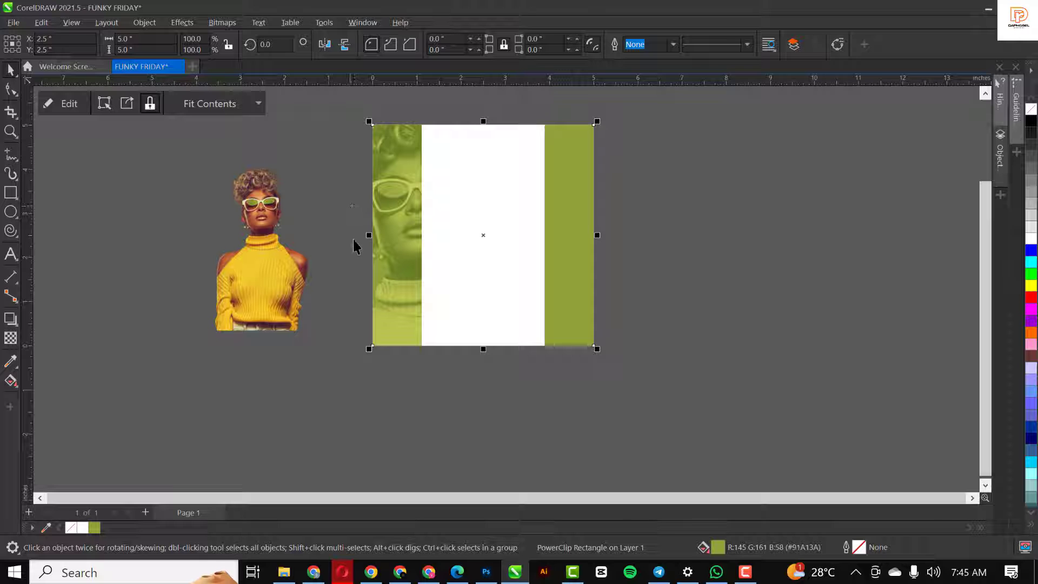
pyautogui.doubleClick(396, 171)
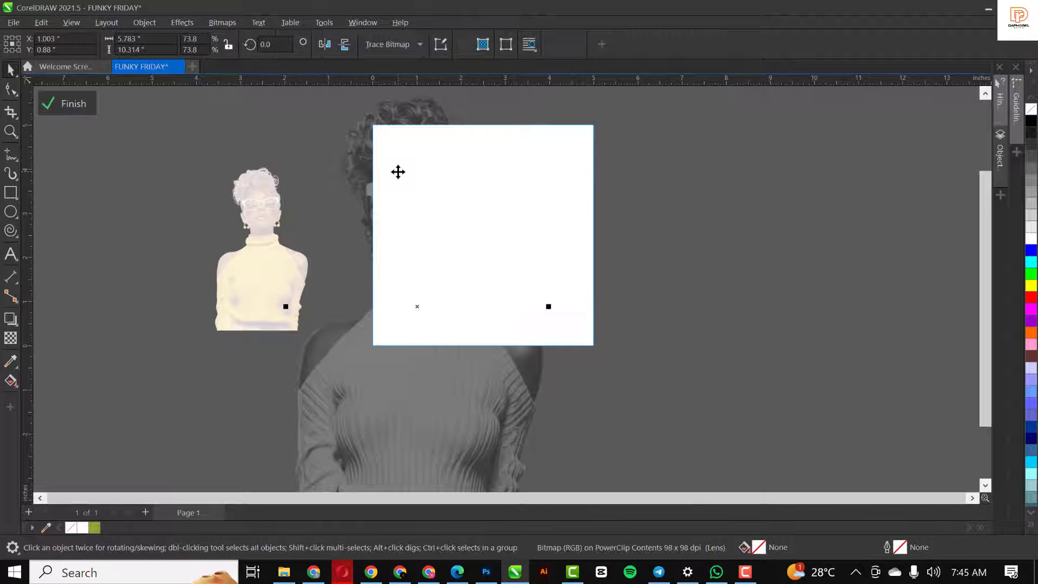
pyautogui.moveTo(397, 185); pyautogui.dragTo(538, 191)
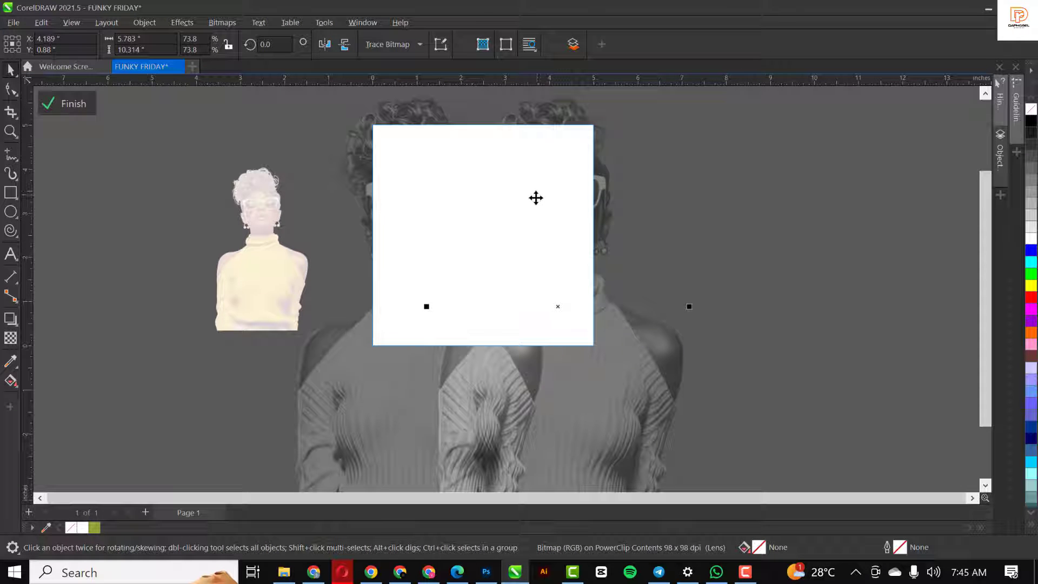
pyautogui.moveTo(562, 213); pyautogui.dragTo(554, 212)
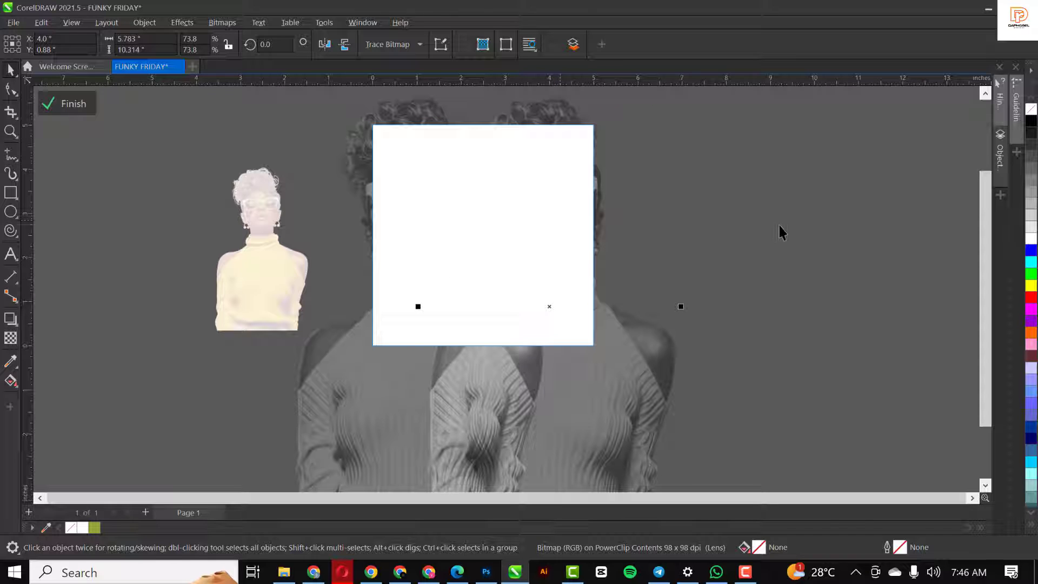
pyautogui.keyDown('ctrl'); pyautogui.click(748, 260); pyautogui.keyUp('ctrl')
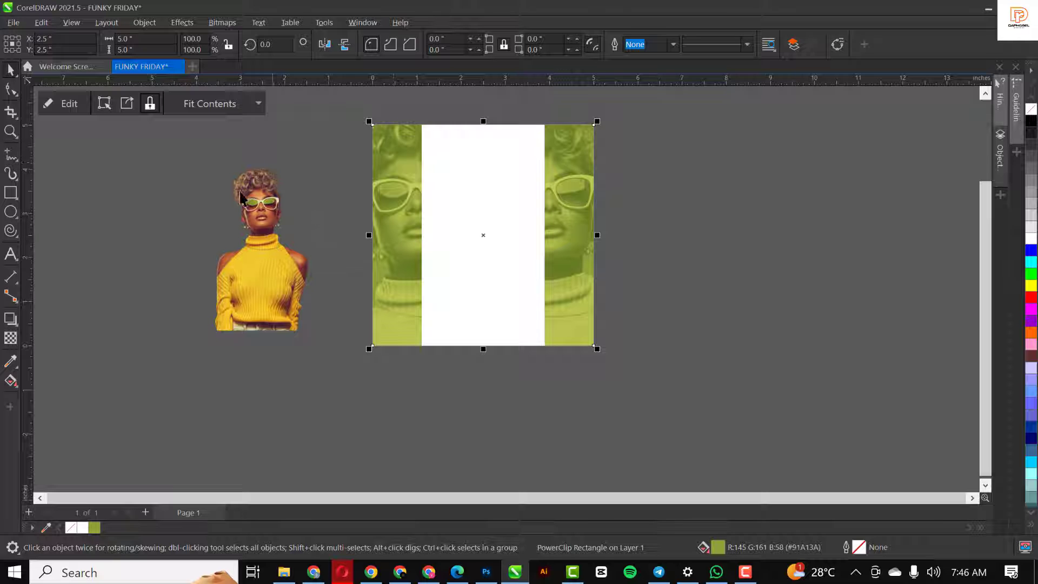
# Place a copy of the green PowerClip frame to the right
pyautogui.click(223, 186)
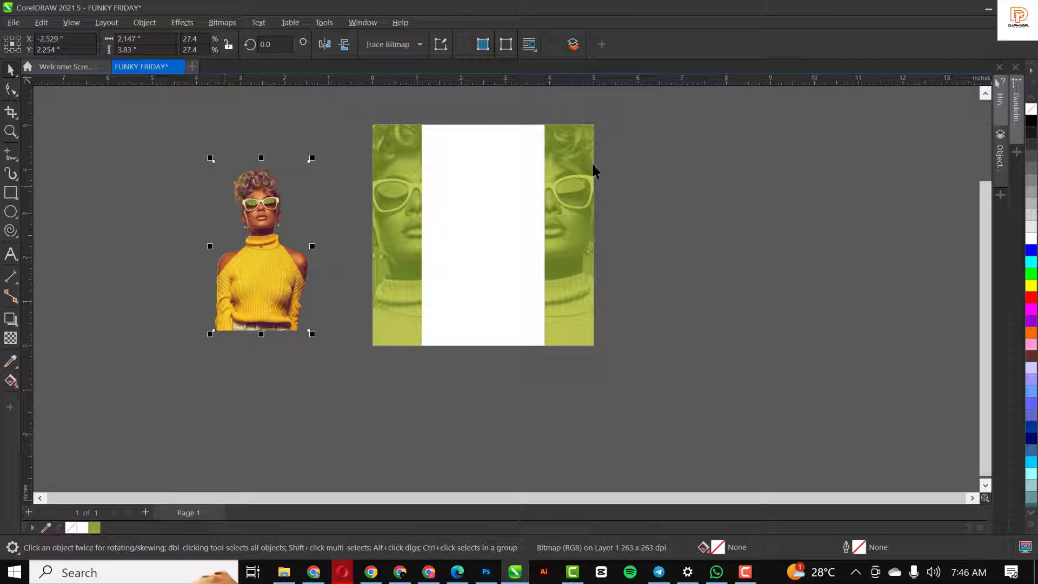
pyautogui.click(566, 158)
pyautogui.moveTo(693, 164); pyautogui.dragTo(858, 170)
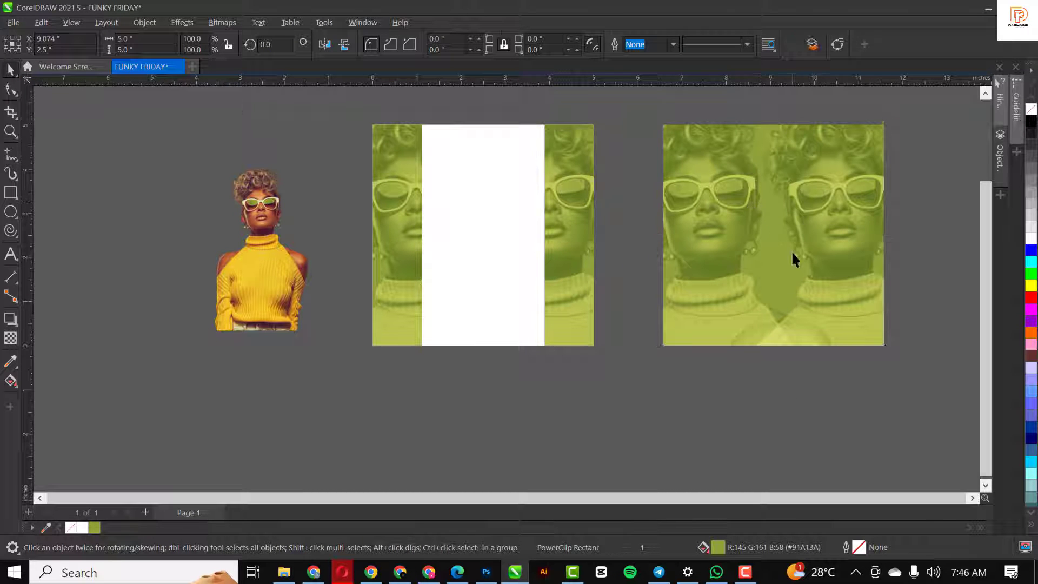
pyautogui.click(495, 198)
# Type the two-line title 'FUNKY FRIDAY' in the white centre strip
pyautogui.press('F8')
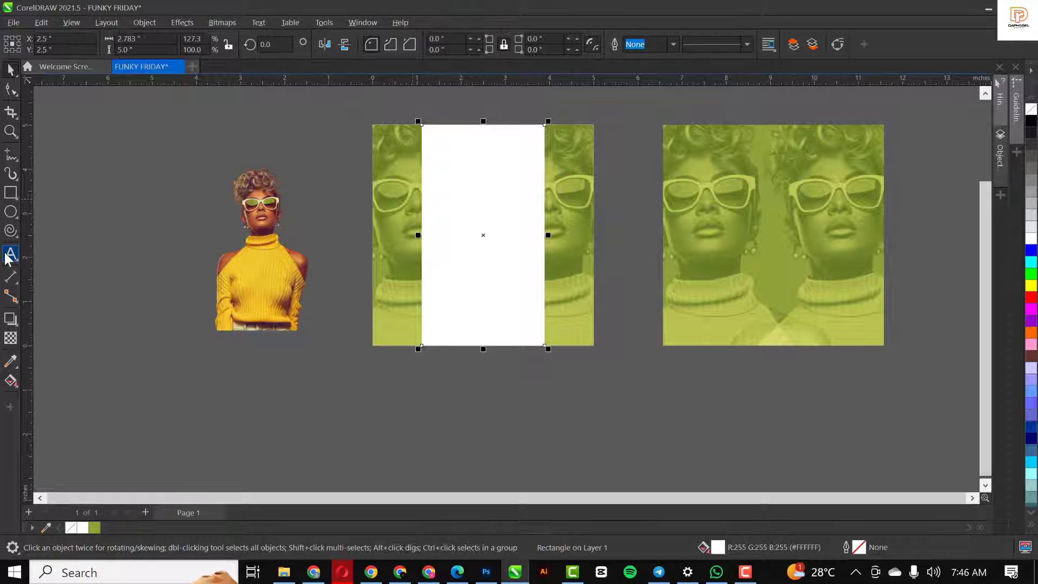
pyautogui.click(456, 195)
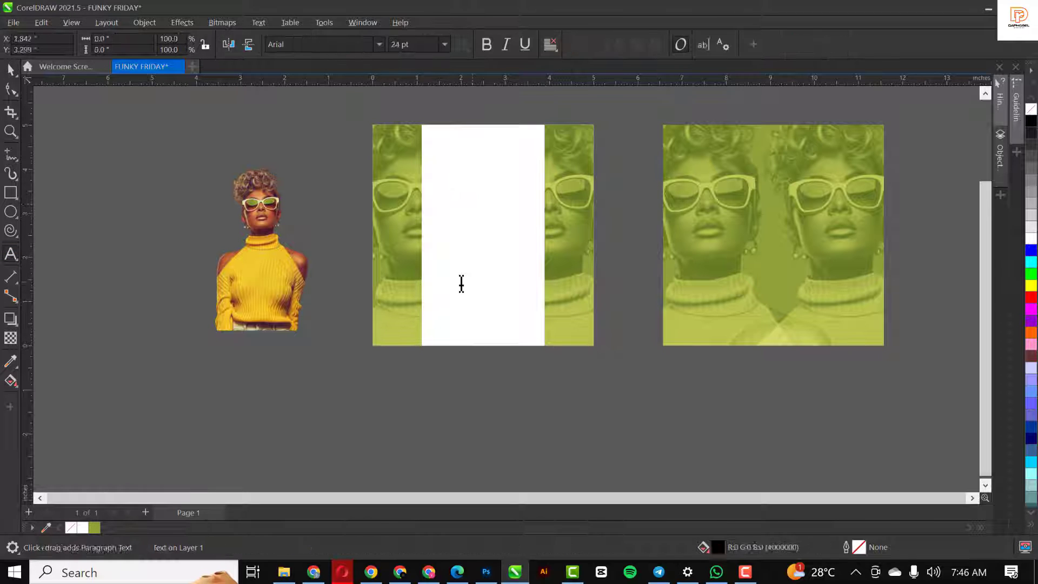
pyautogui.write('FUNK')
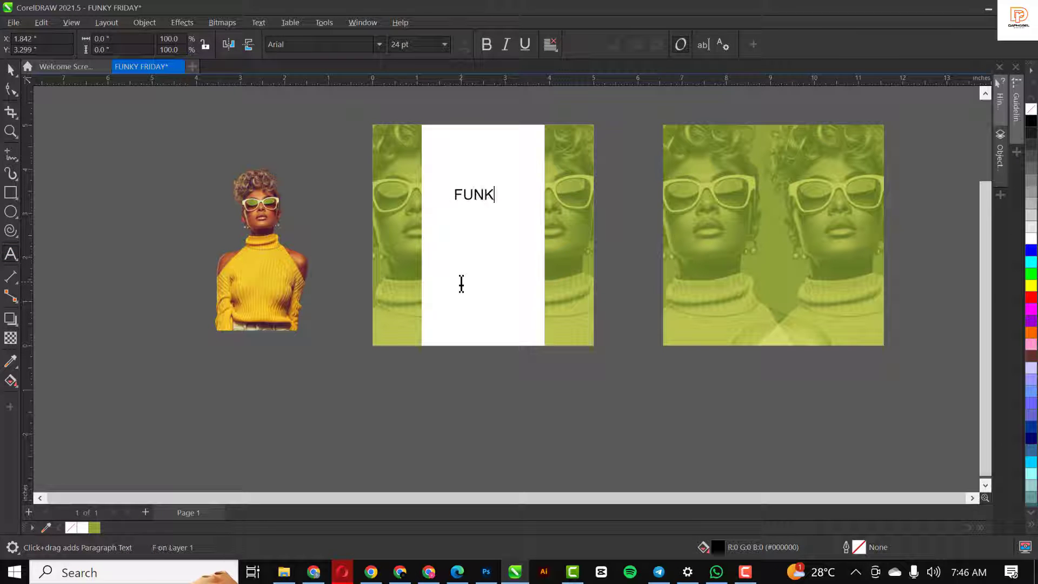
pyautogui.write('Y FRIDAY')
pyautogui.hotkey('ctrl', 'space')
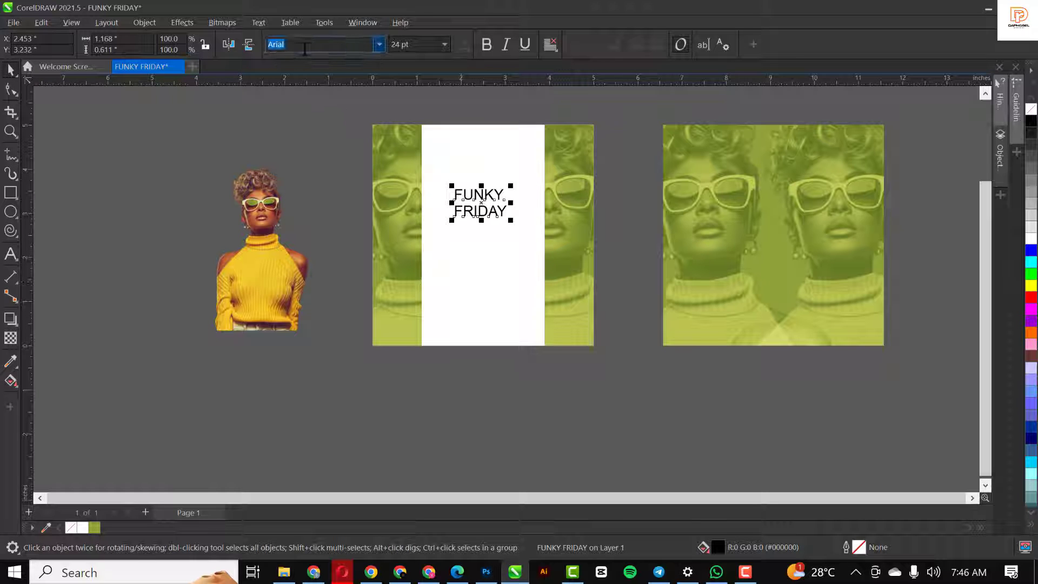
# Set the title font to Morganite ExtraBold
pyautogui.click(304, 48)
pyautogui.write('MO')
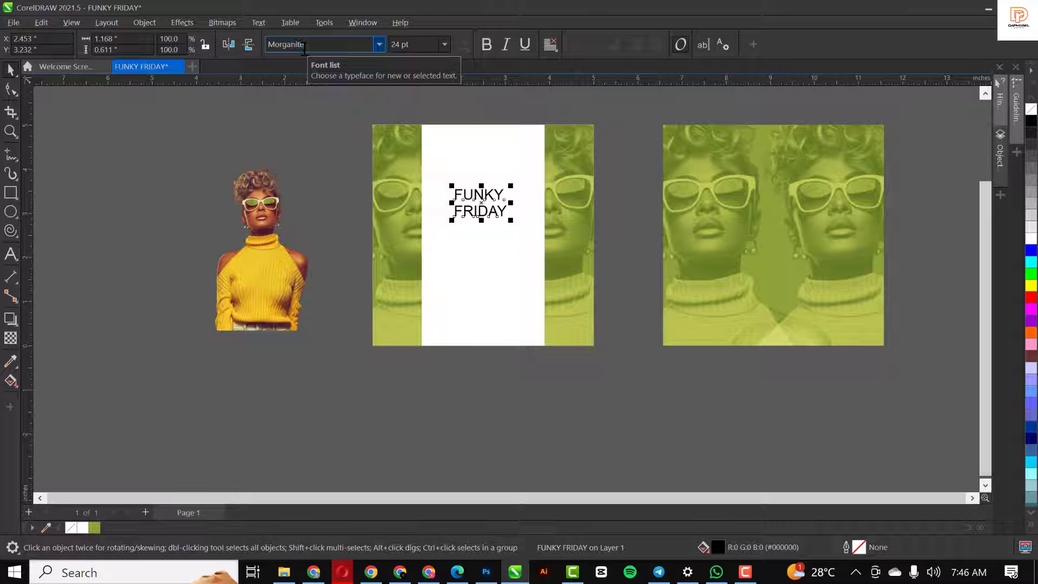
pyautogui.press('Return')
pyautogui.scroll(1, 459, 208)
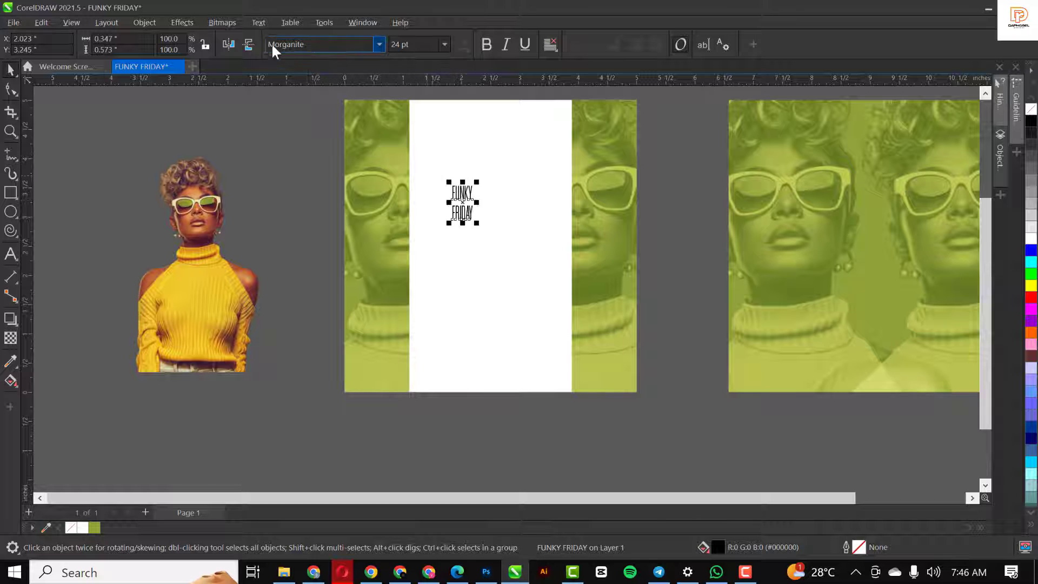
pyautogui.click(382, 46)
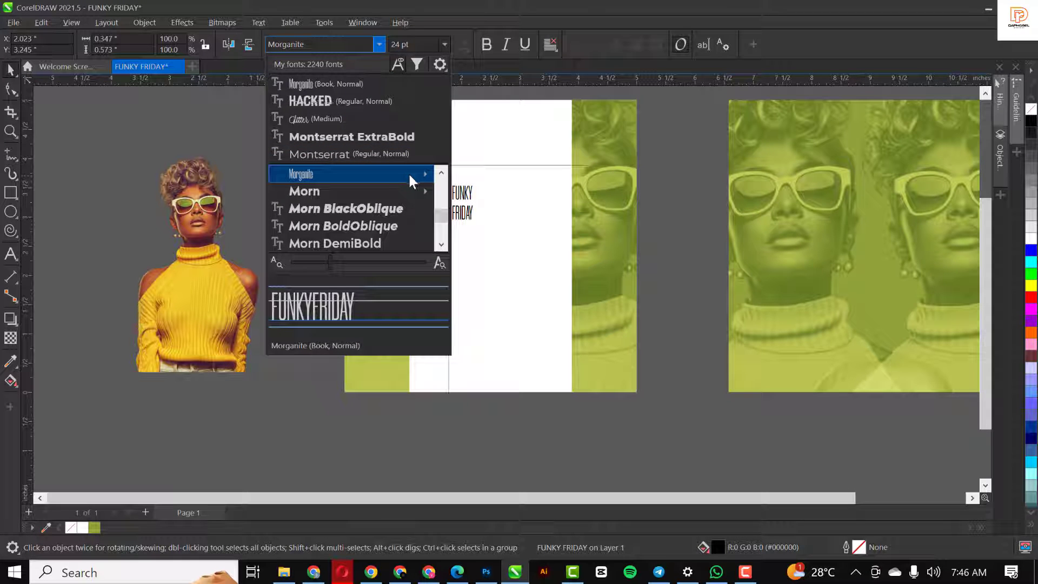
pyautogui.moveTo(407, 173)
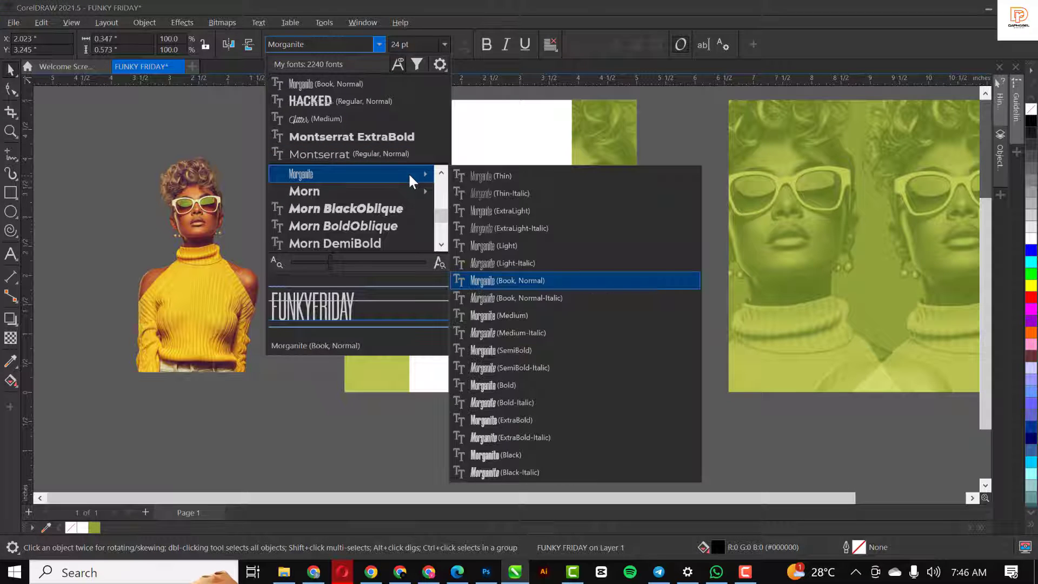
pyautogui.click(508, 421)
# Tighten the line spacing between the two title lines
pyautogui.scroll(4, 457, 211)
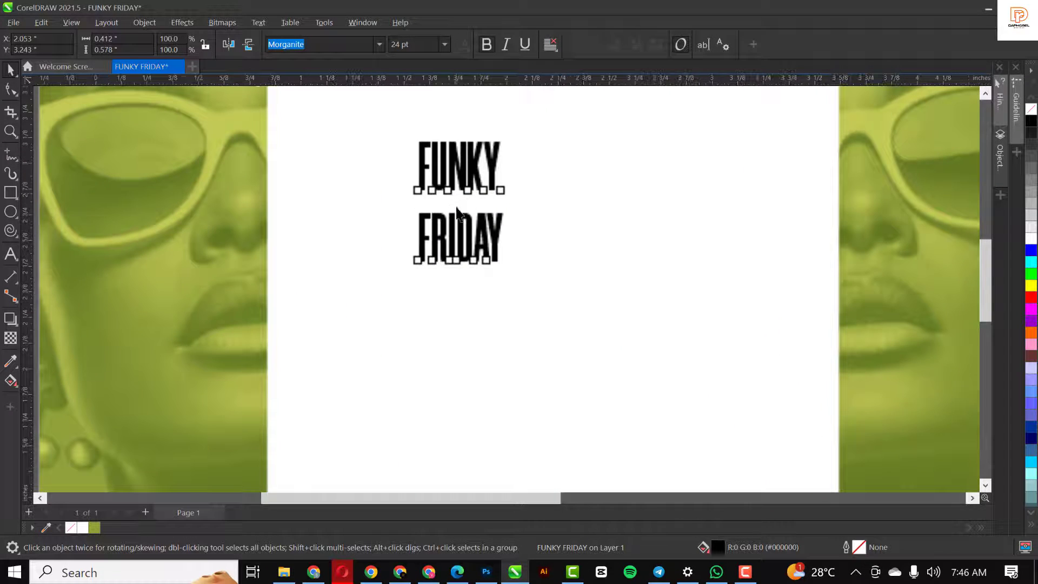
pyautogui.click(462, 204)
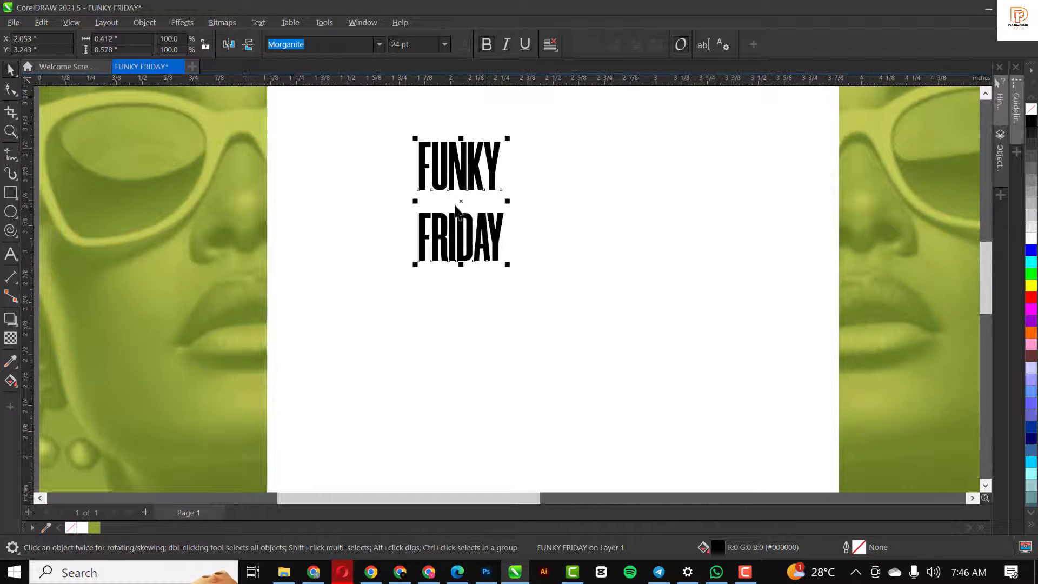
pyautogui.click(16, 94)
pyautogui.moveTo(413, 262); pyautogui.dragTo(421, 226)
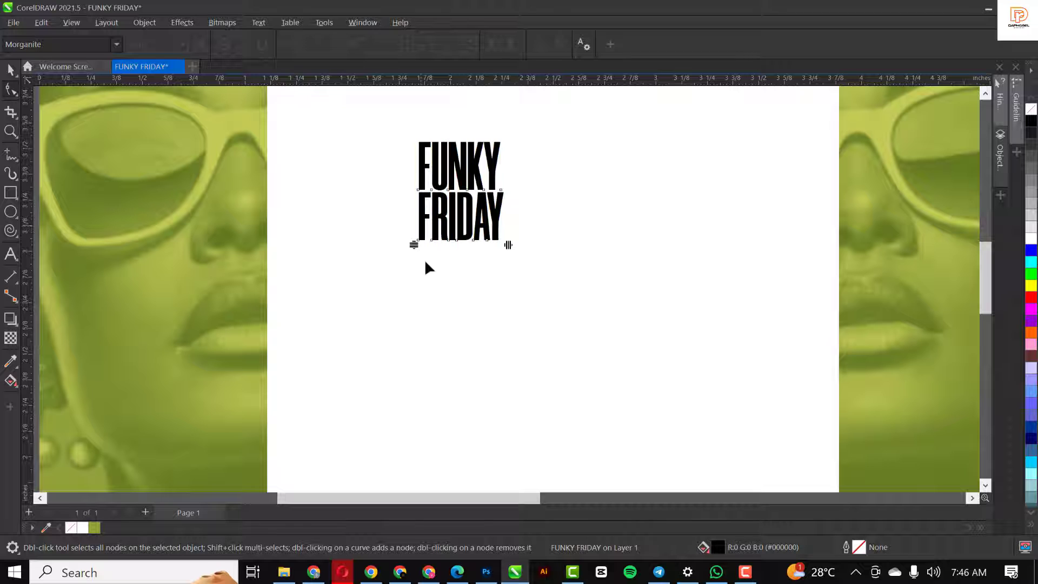
pyautogui.press('space')
# Set FUNKY FRIDAY to 72 pt, then drag-scale it to about 125 pt
pyautogui.scroll(-2, 448, 184)
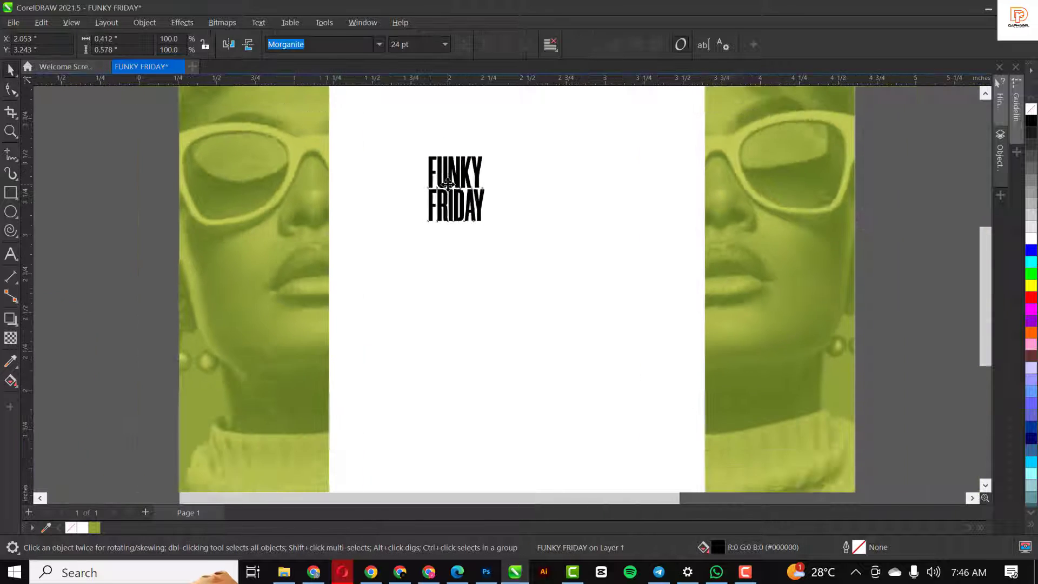
pyautogui.scroll(-1, 447, 184)
pyautogui.click(444, 44)
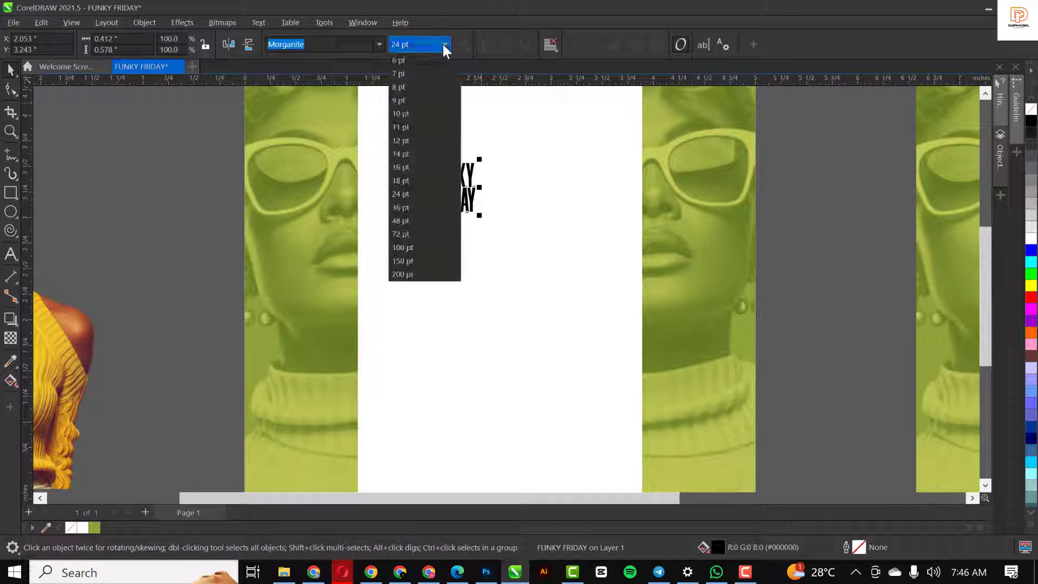
pyautogui.click(404, 247)
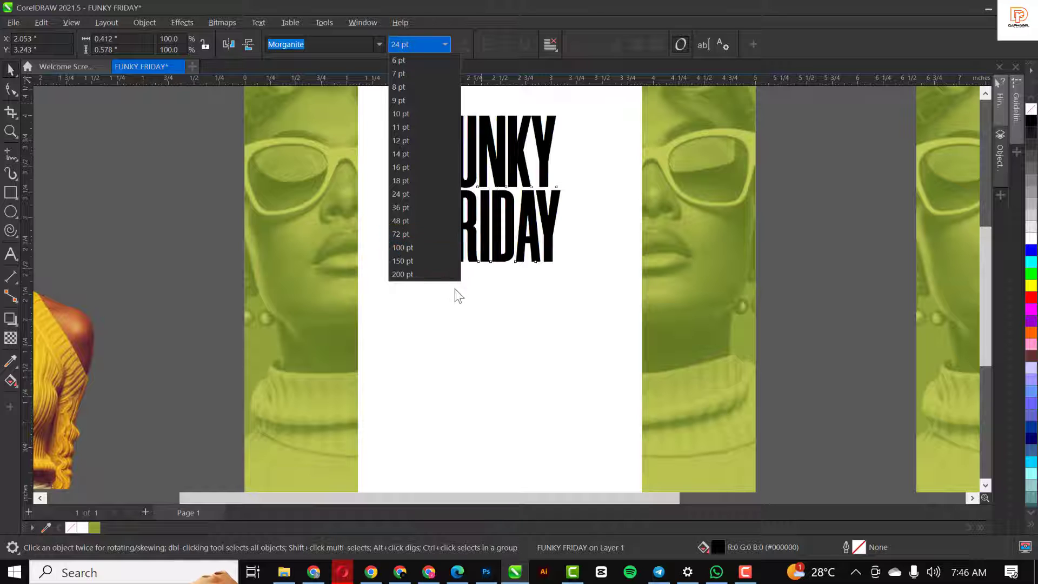
pyautogui.scroll(-3, 506, 251)
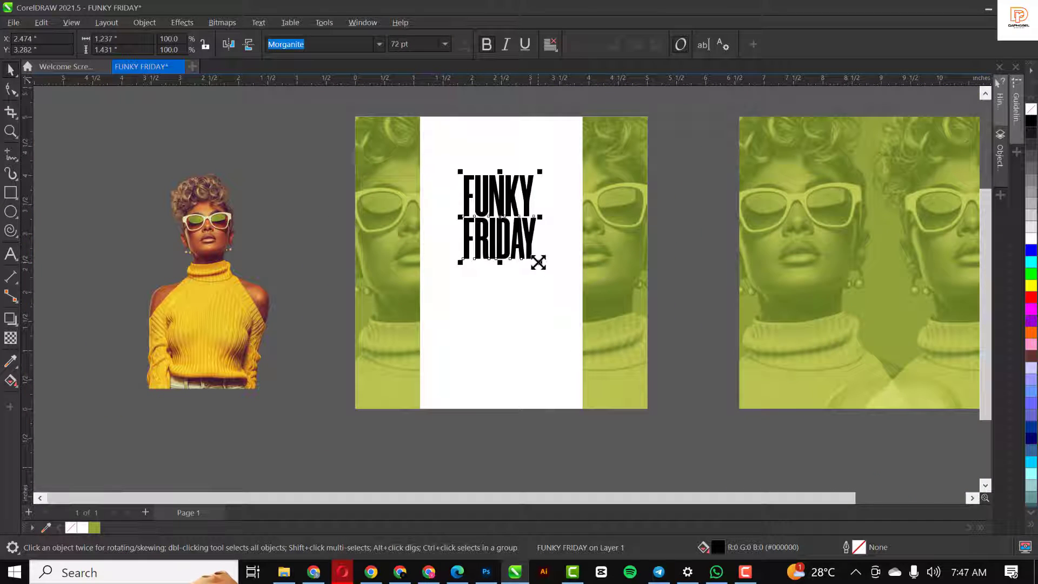
pyautogui.moveTo(538, 262)
pyautogui.mouseDown()
pyautogui.moveTo(572, 322)
pyautogui.moveTo(567, 301)
pyautogui.moveTo(523, 266)
pyautogui.moveTo(533, 279)
pyautogui.mouseUp()
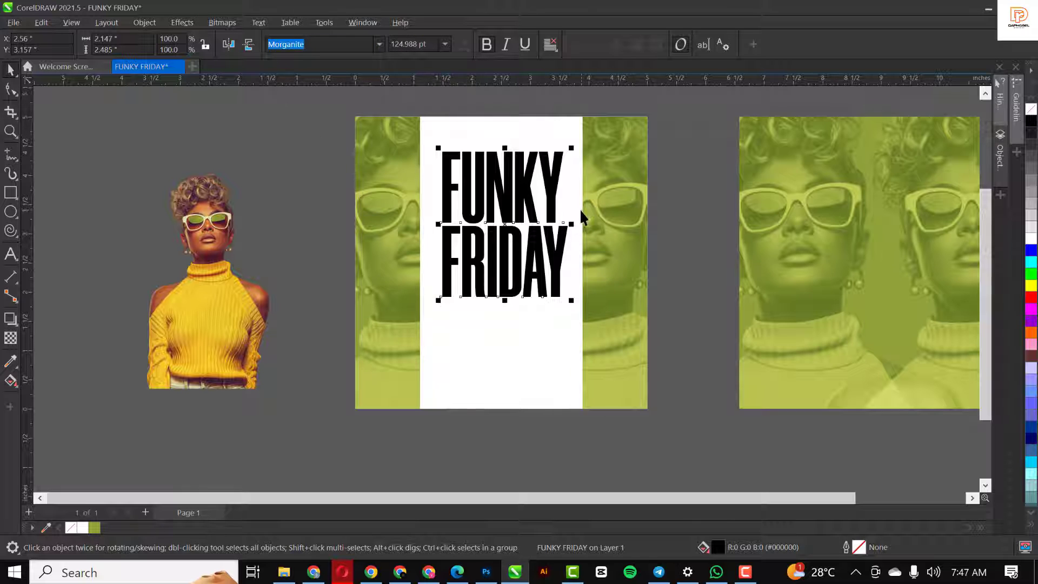
# Select the right-hand green image, then reselect FUNKY FRIDAY and open its context menu
pyautogui.click(841, 180)
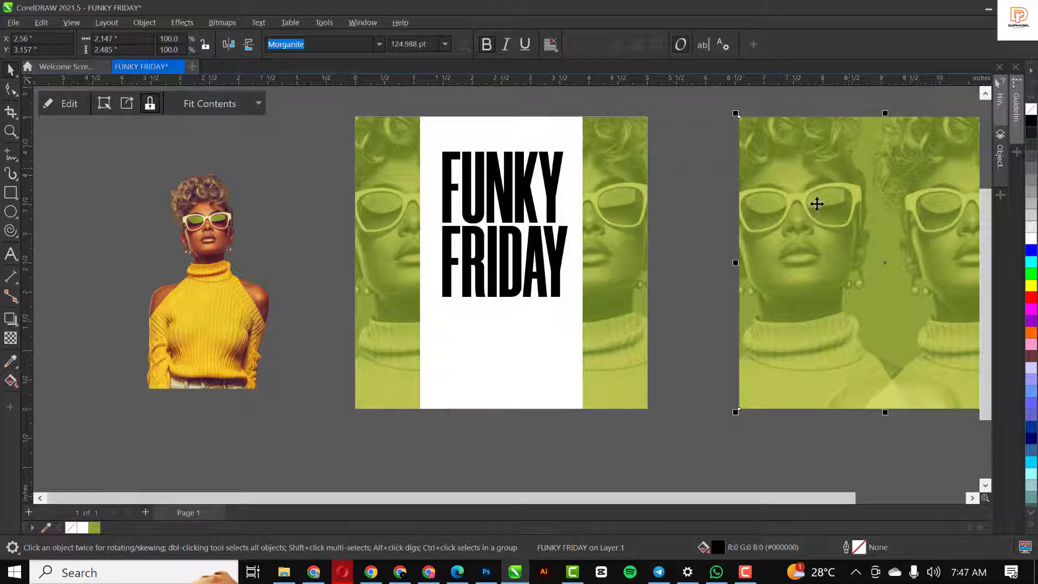
pyautogui.click(536, 251)
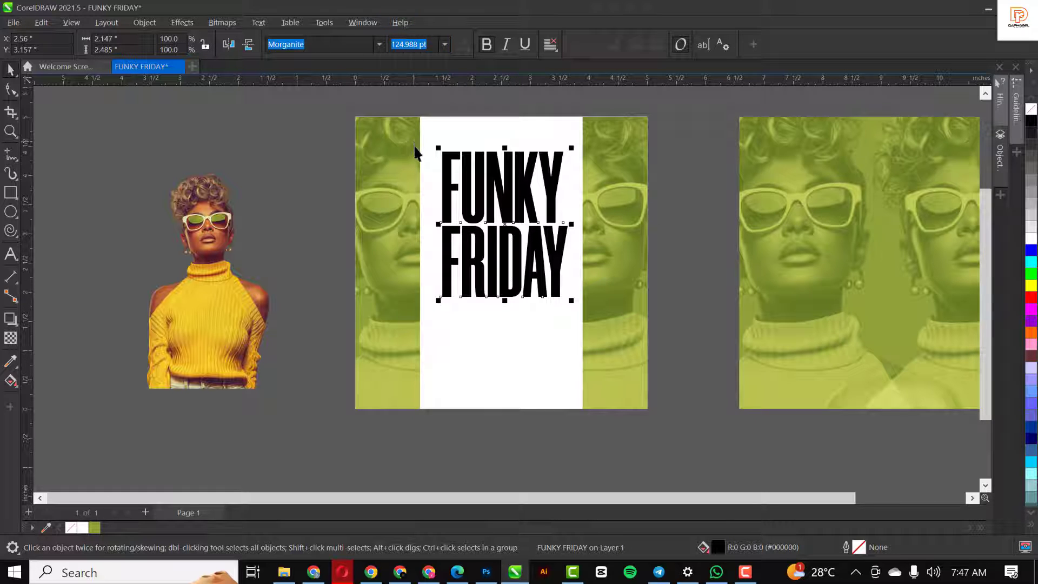
pyautogui.rightClick(469, 157)
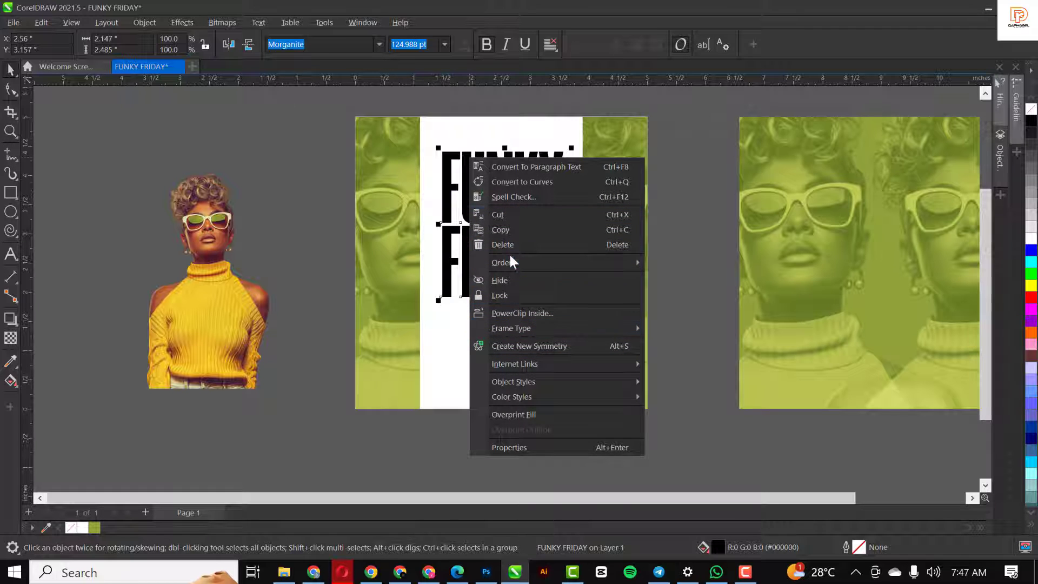
# Convert FUNKY FRIDAY to curves and PowerClip the right-hand green image inside the letters
pyautogui.click(520, 180)
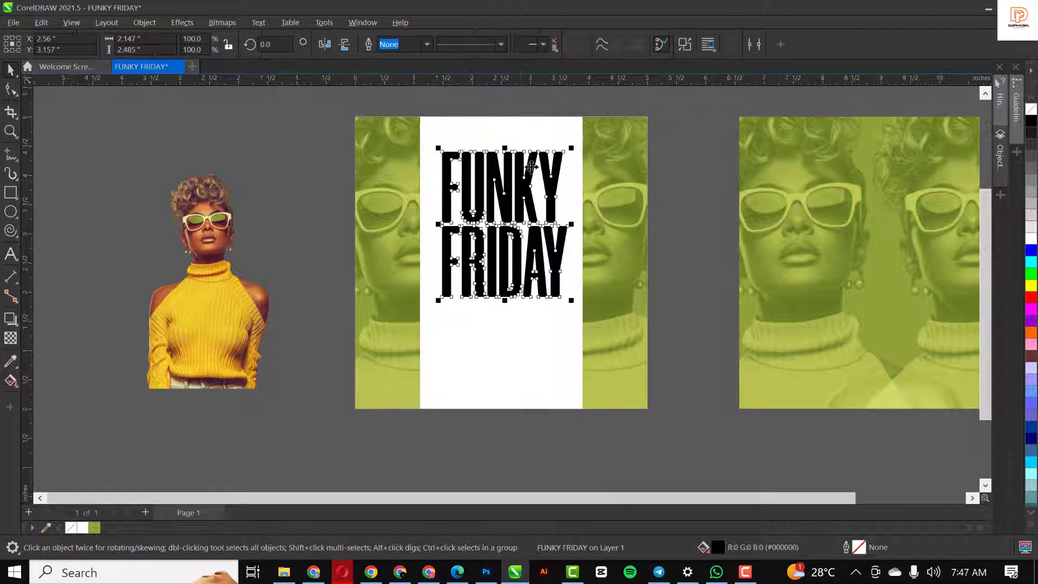
pyautogui.click(835, 180)
pyautogui.rightClick(835, 180)
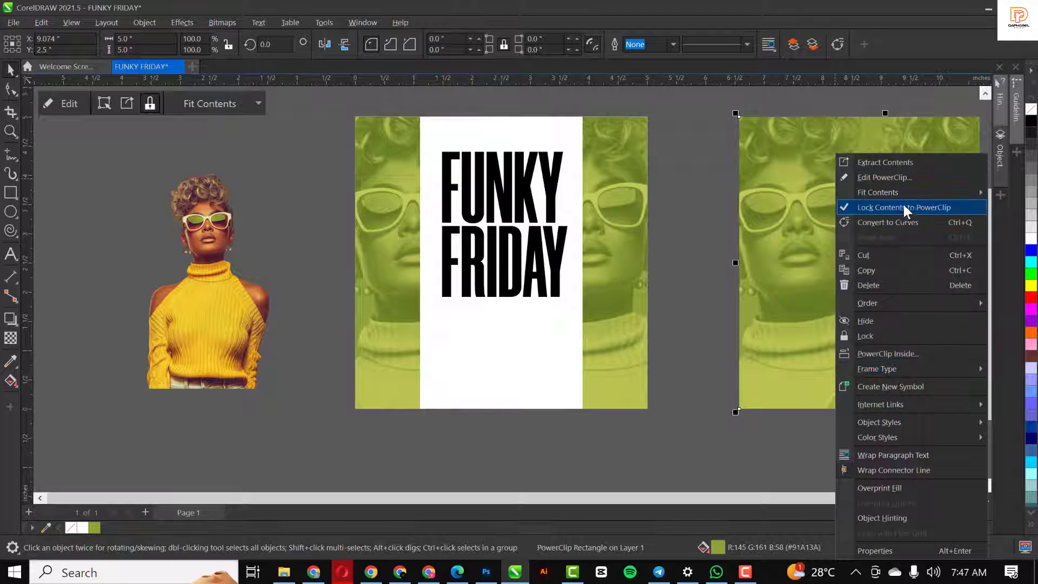
pyautogui.click(896, 353)
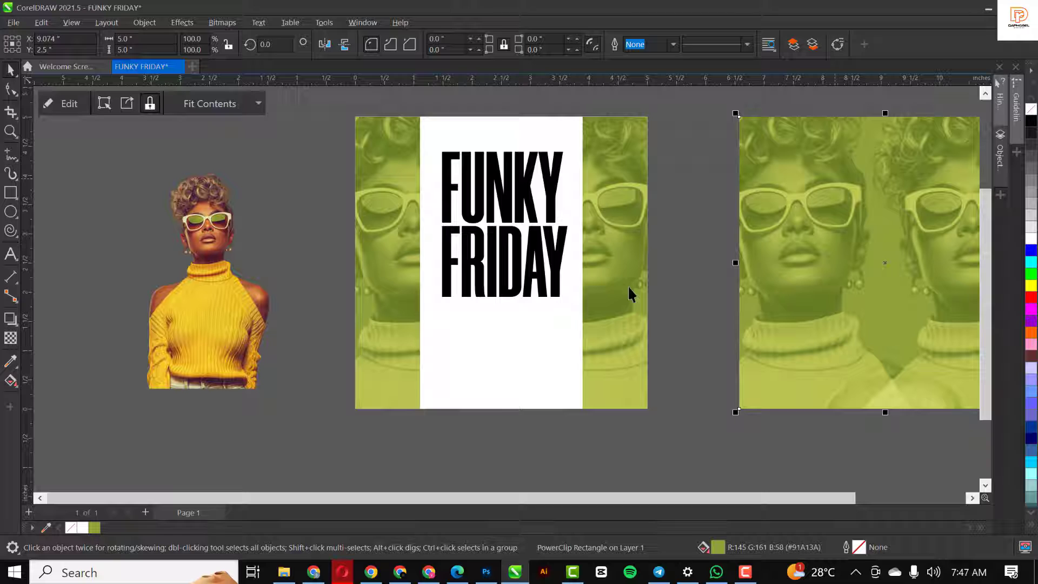
pyautogui.click(514, 261)
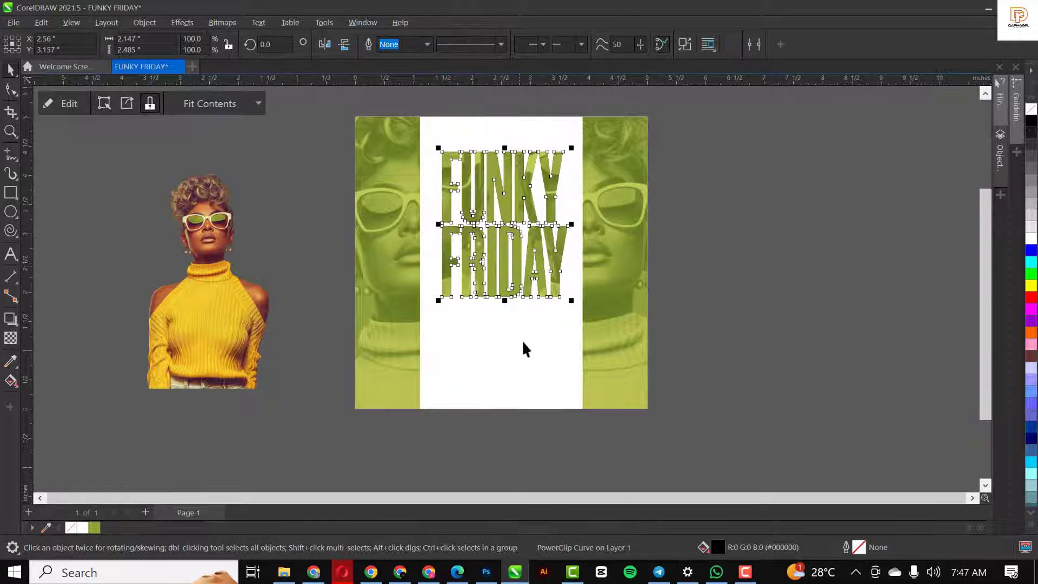
# Open the PowerClip contents for editing and finish, checking the image placement
pyautogui.press('F10')
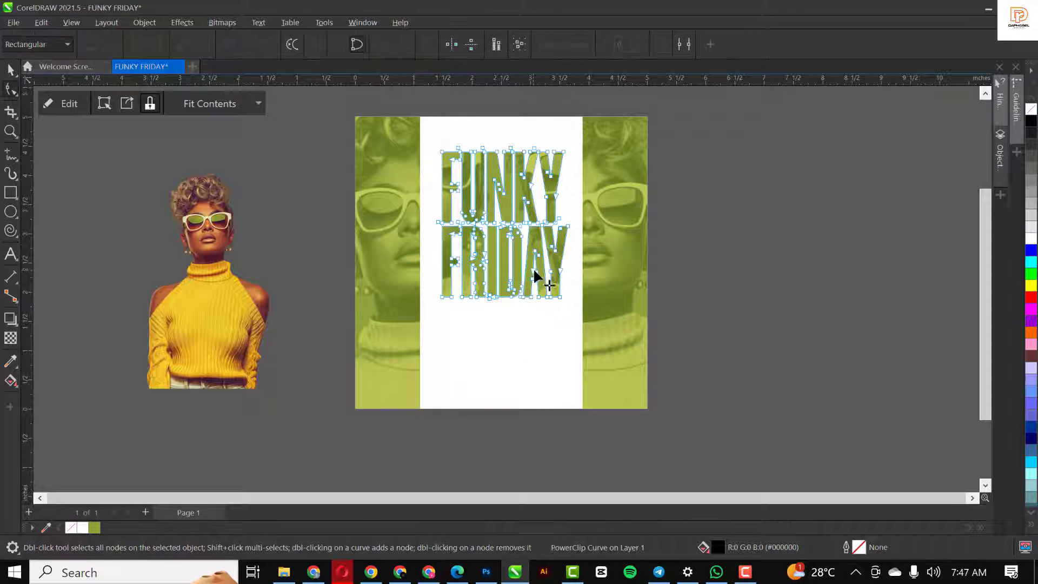
pyautogui.press('space')
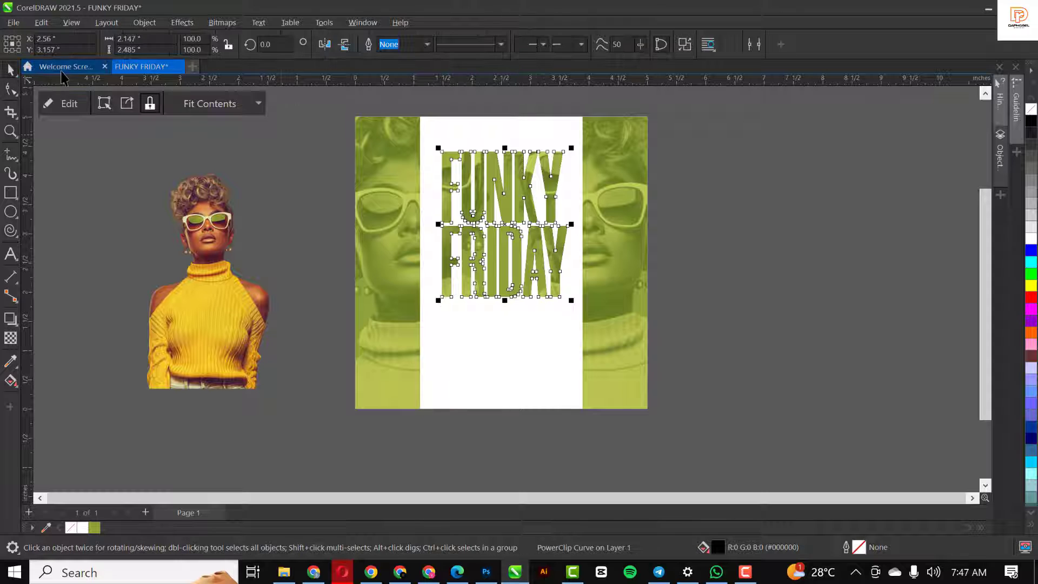
pyautogui.click(63, 103)
pyautogui.keyDown('ctrl'); pyautogui.click(541, 178); pyautogui.keyUp('ctrl')
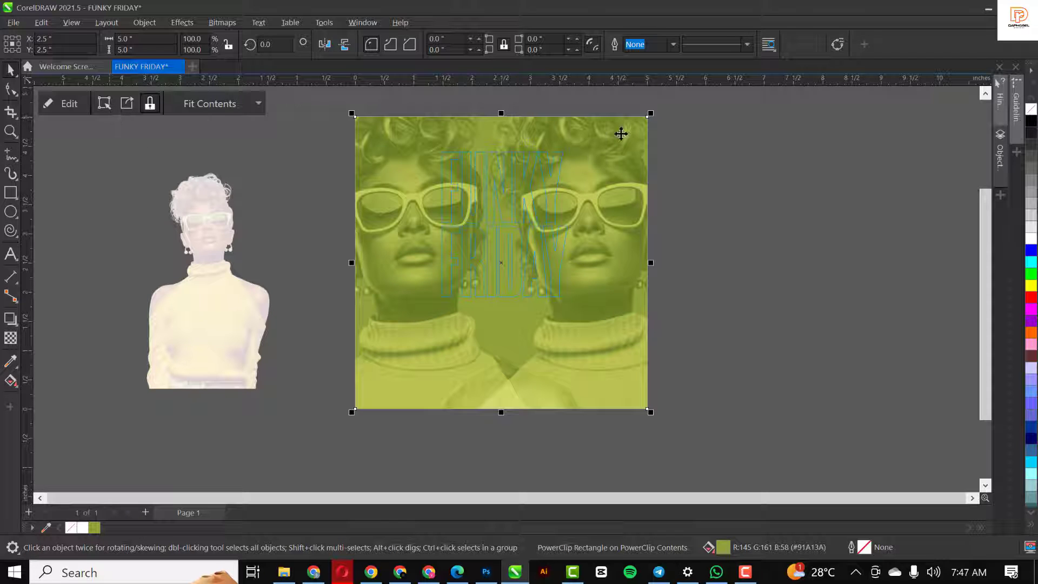
pyautogui.keyDown('ctrl'); pyautogui.click(489, 144); pyautogui.keyUp('ctrl')
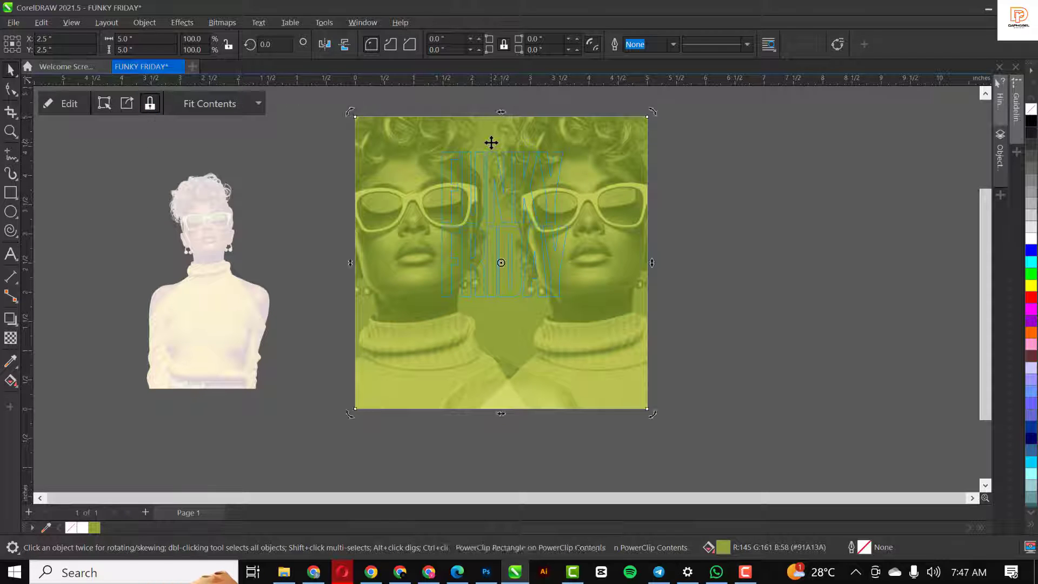
pyautogui.keyDown('ctrl'); pyautogui.click(691, 160); pyautogui.keyUp('ctrl')
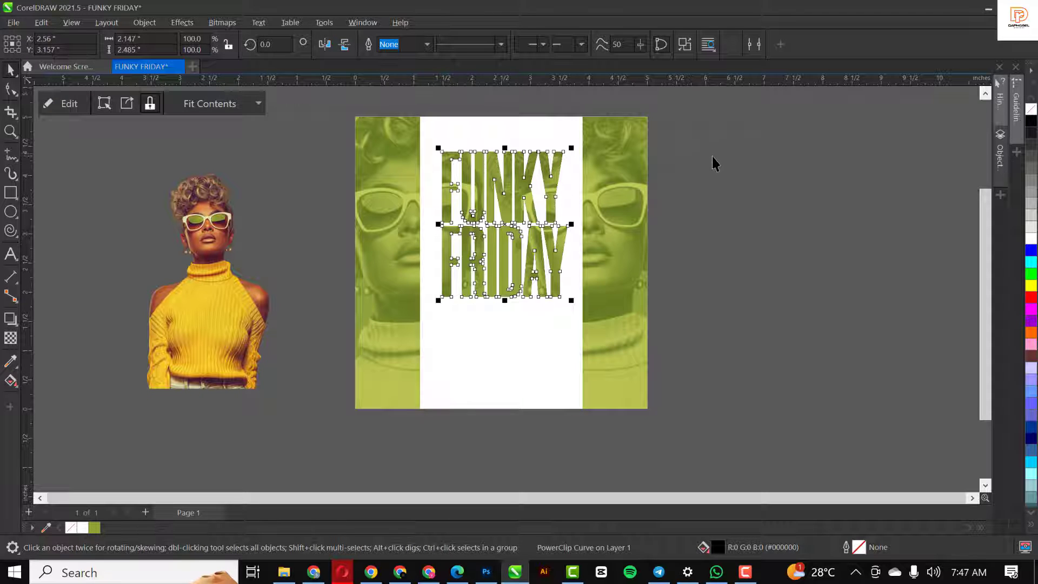
# Select and inspect the photo inside the lettering, finish the PowerClip, and deselect
pyautogui.doubleClick(502, 191)
pyautogui.click(68, 103)
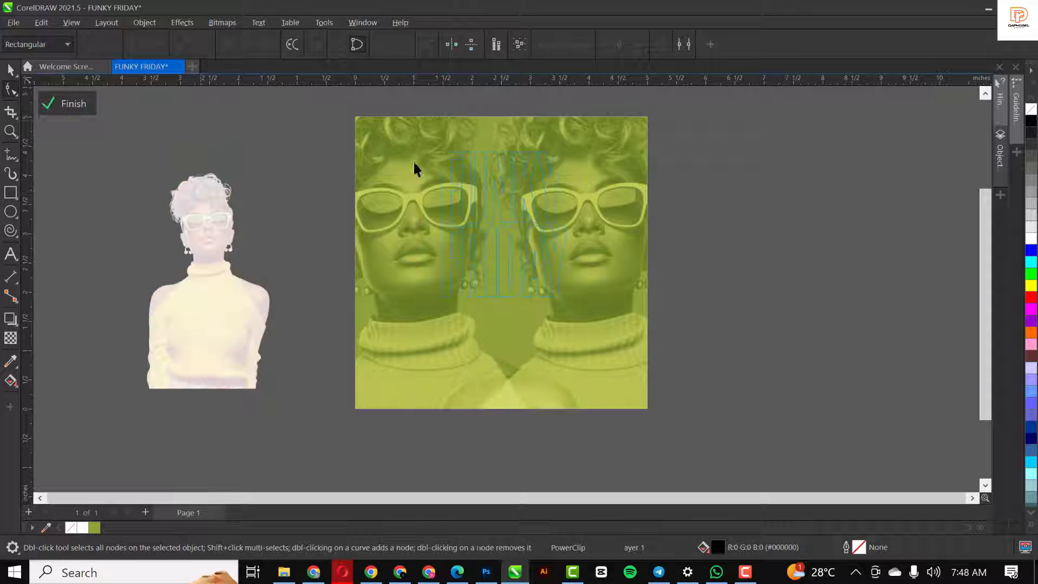
pyautogui.click(507, 158)
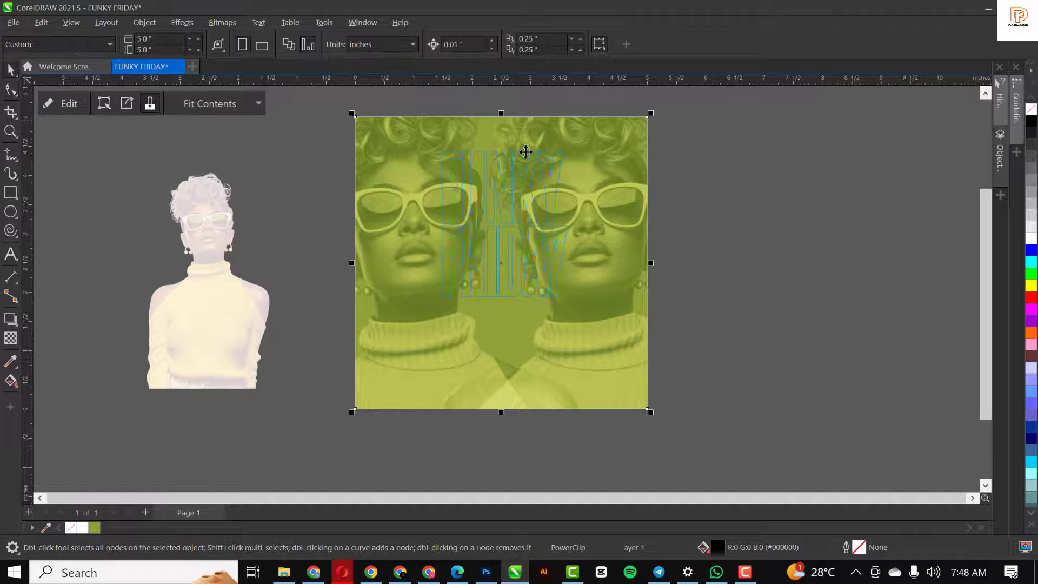
pyautogui.click(297, 189)
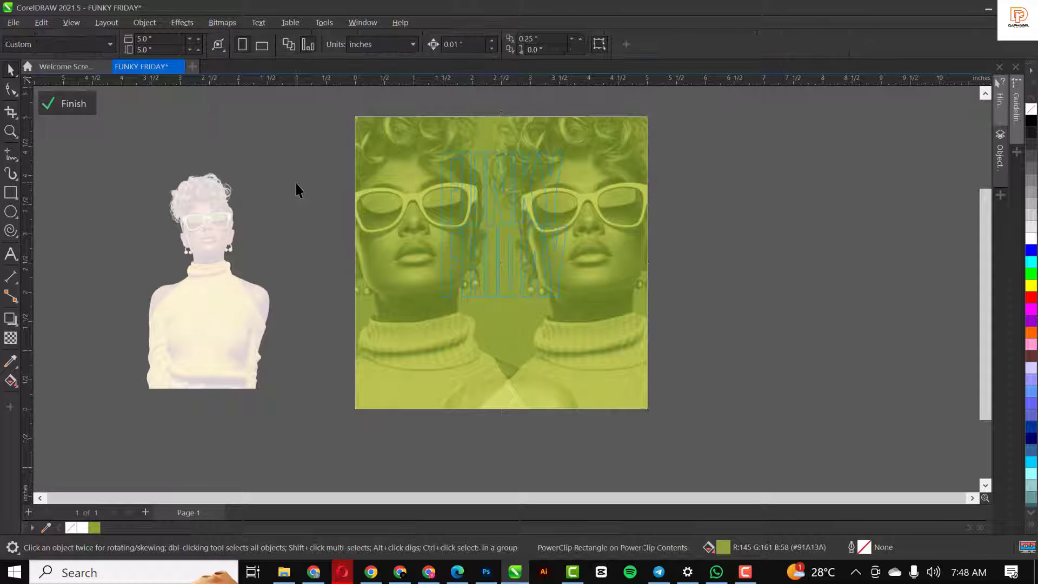
pyautogui.click(49, 105)
pyautogui.click(800, 212)
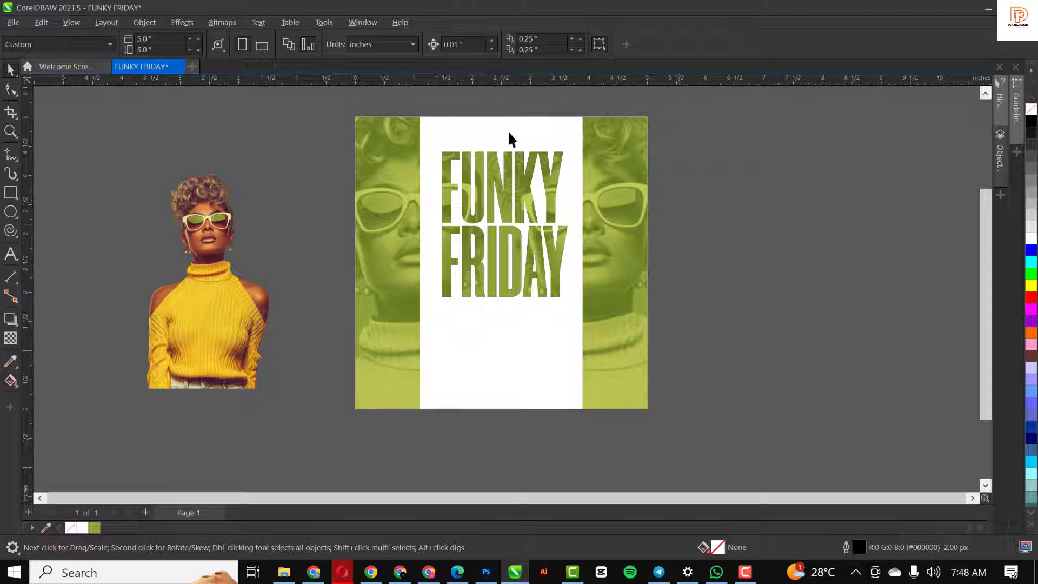
# Move the woman cutout to the poster centre, bring it to front, and scale it
pyautogui.moveTo(174, 324); pyautogui.dragTo(473, 368)
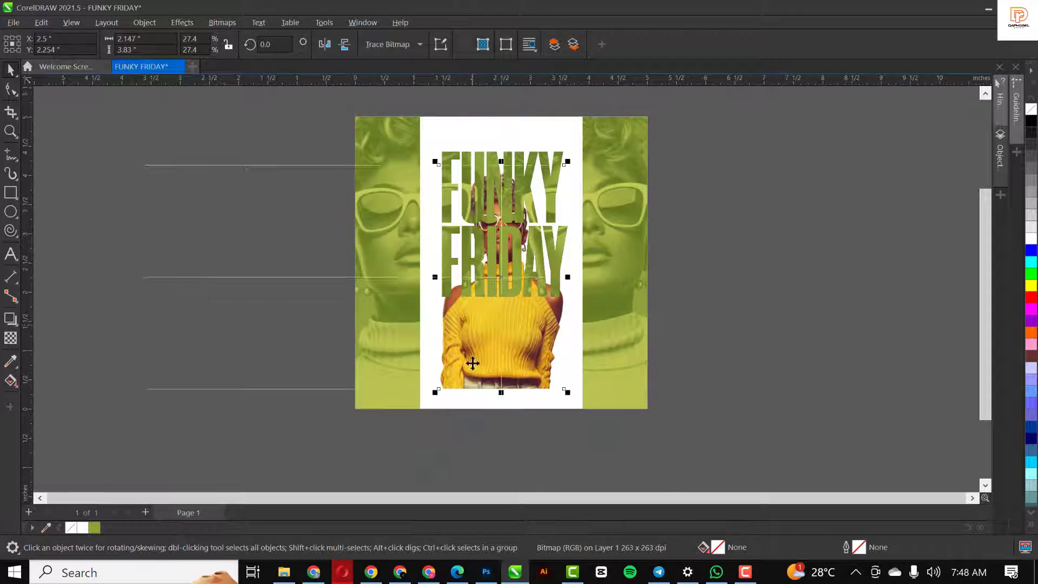
pyautogui.hotkey('shift', 'pageup')
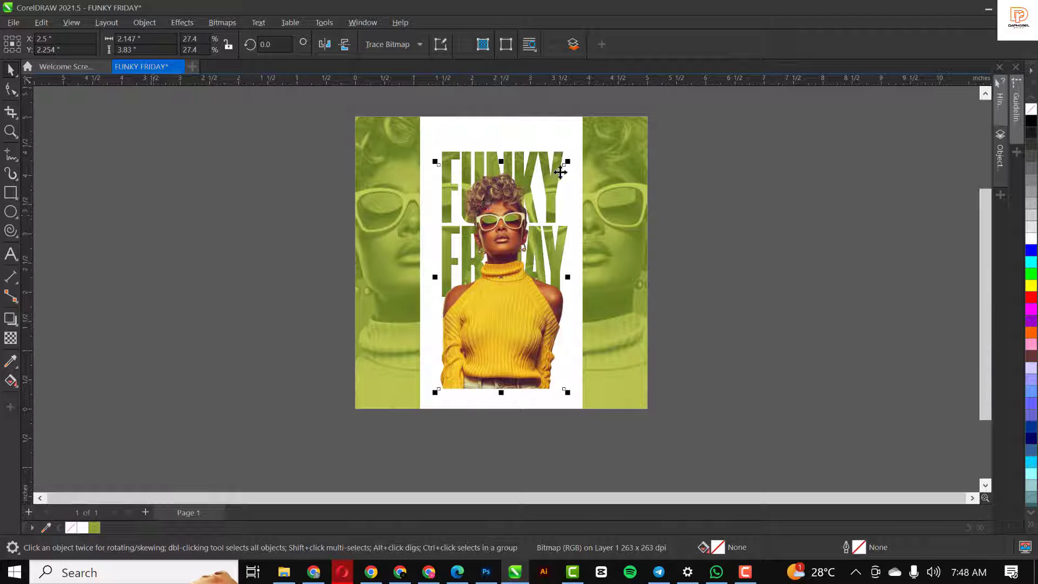
pyautogui.moveTo(568, 160); pyautogui.dragTo(594, 131)
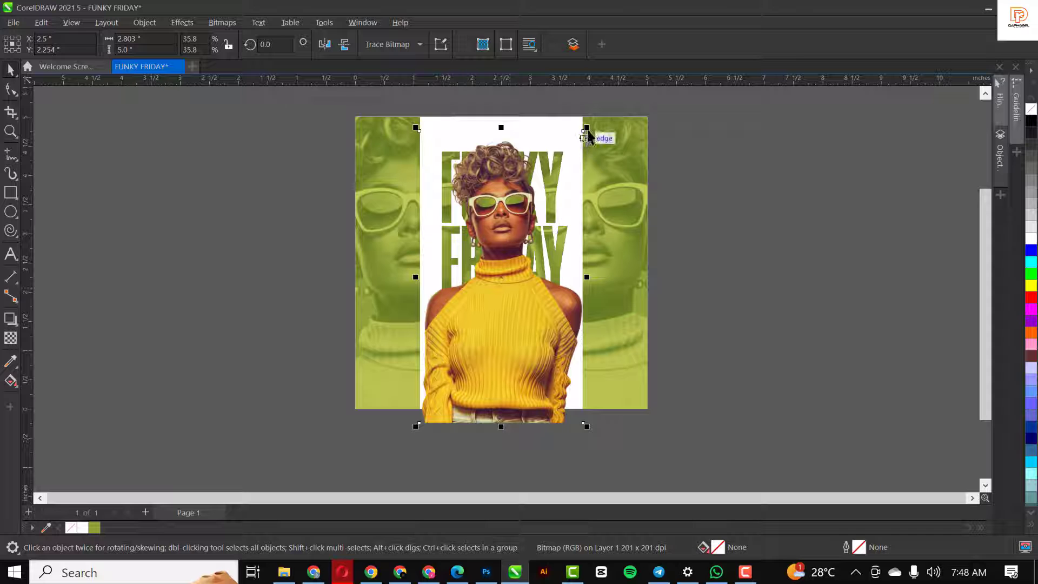
pyautogui.moveTo(587, 128); pyautogui.dragTo(578, 146)
# Trim the cutout's top edge down by moving its top corner nodes
pyautogui.press('F10')
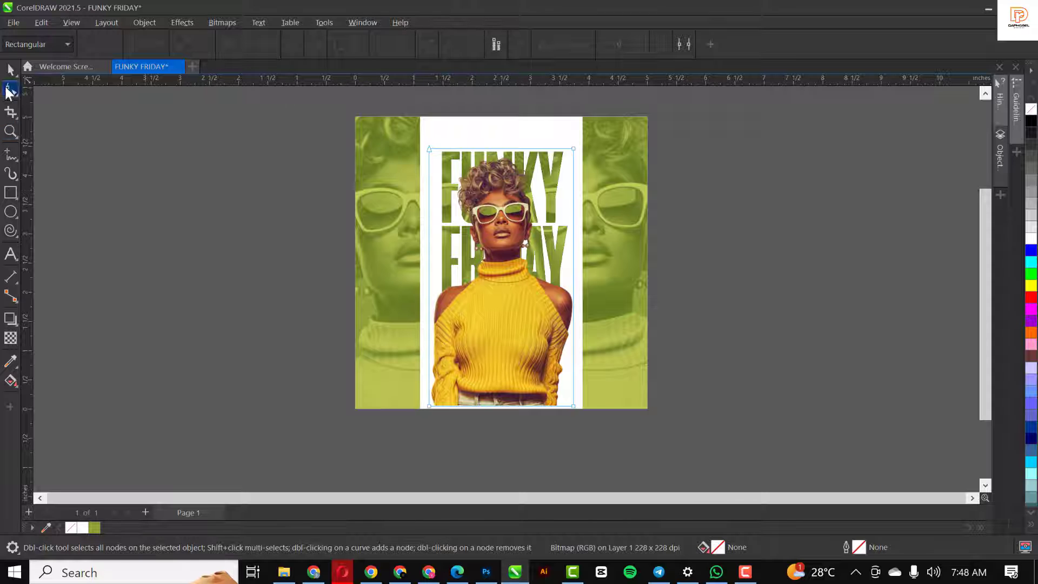
pyautogui.click(574, 149)
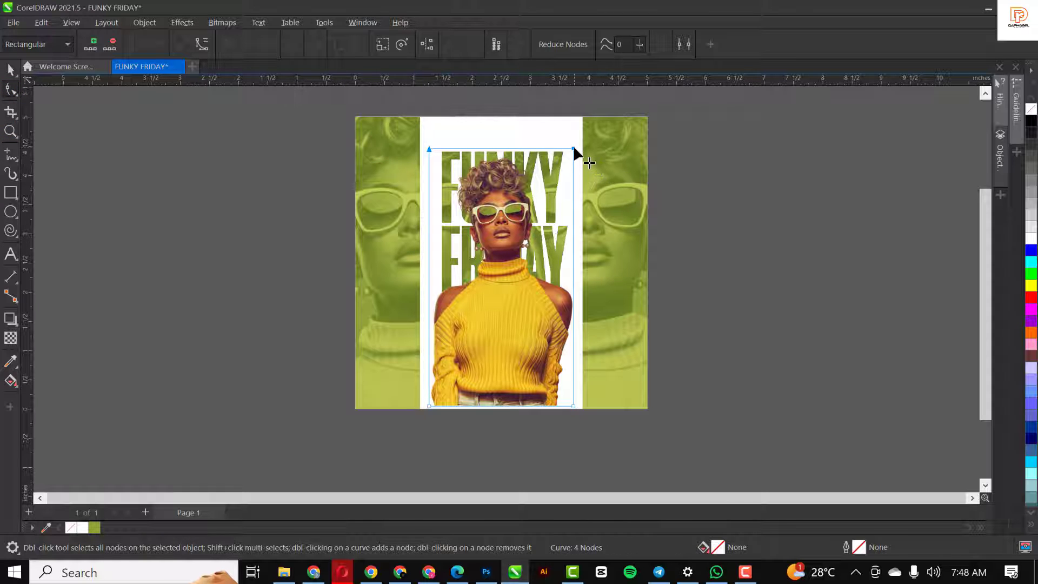
pyautogui.moveTo(574, 149); pyautogui.dragTo(575, 158)
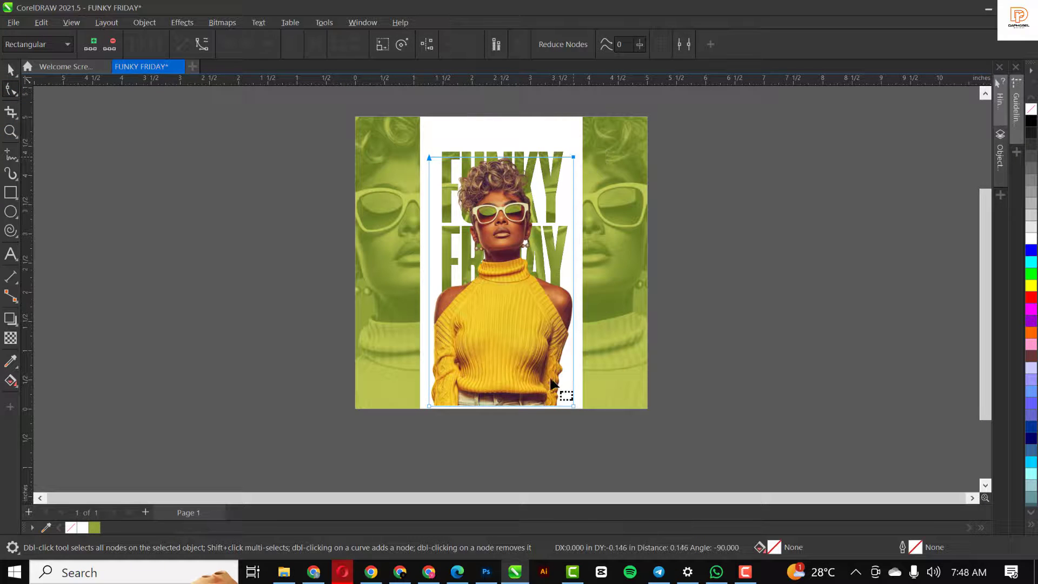
pyautogui.press('space')
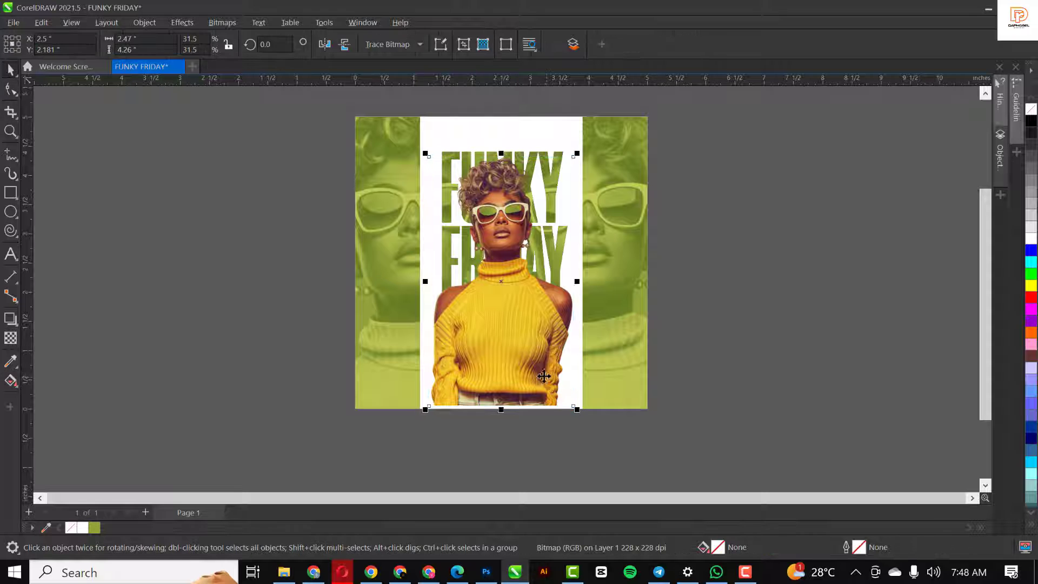
# Enlarge the FUNKY FRIDAY lettering to about 110%
pyautogui.click(475, 158)
pyautogui.moveTo(574, 146); pyautogui.dragTo(579, 140)
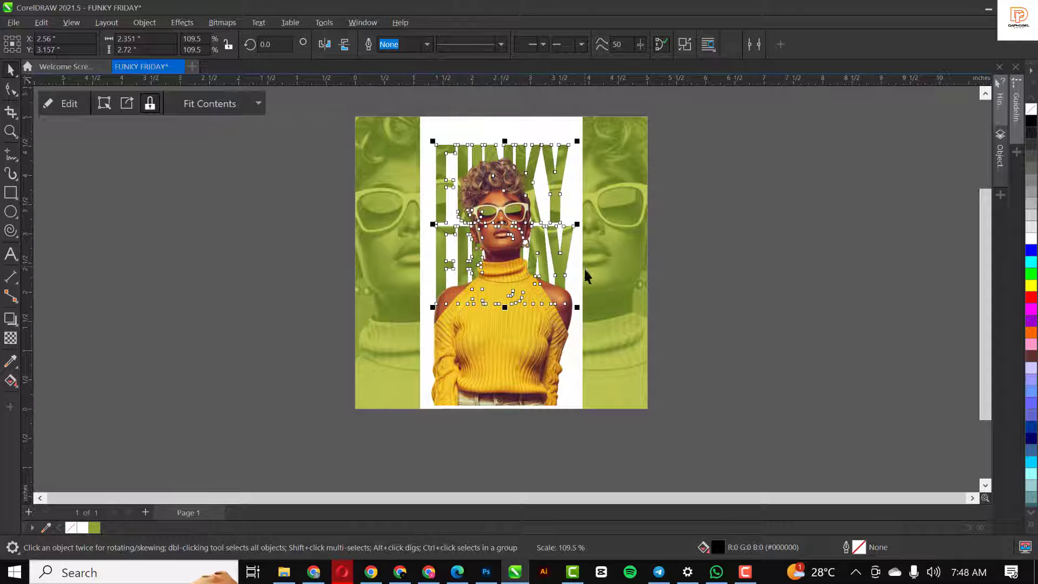
pyautogui.click(740, 322)
# Draw a 5.0 × 1.964 inch rectangle across the poster's lower half
pyautogui.click(504, 359)
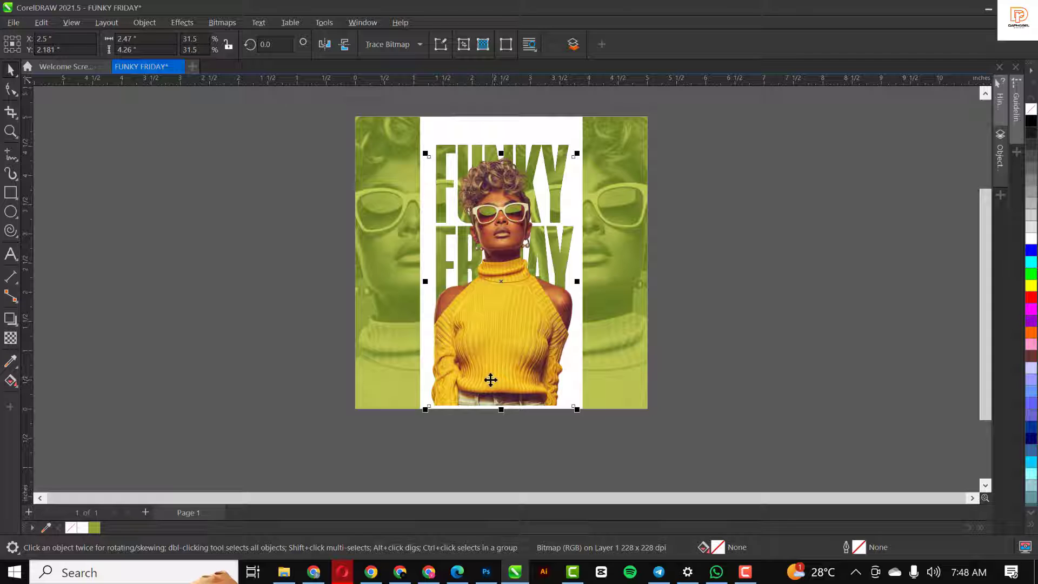
pyautogui.click(11, 194)
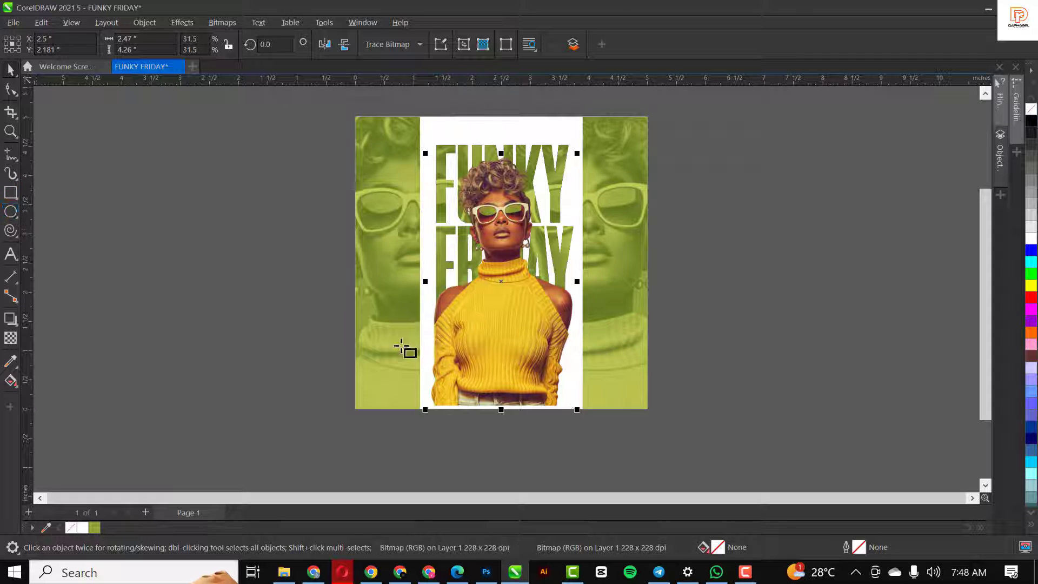
pyautogui.moveTo(354, 294); pyautogui.dragTo(648, 408)
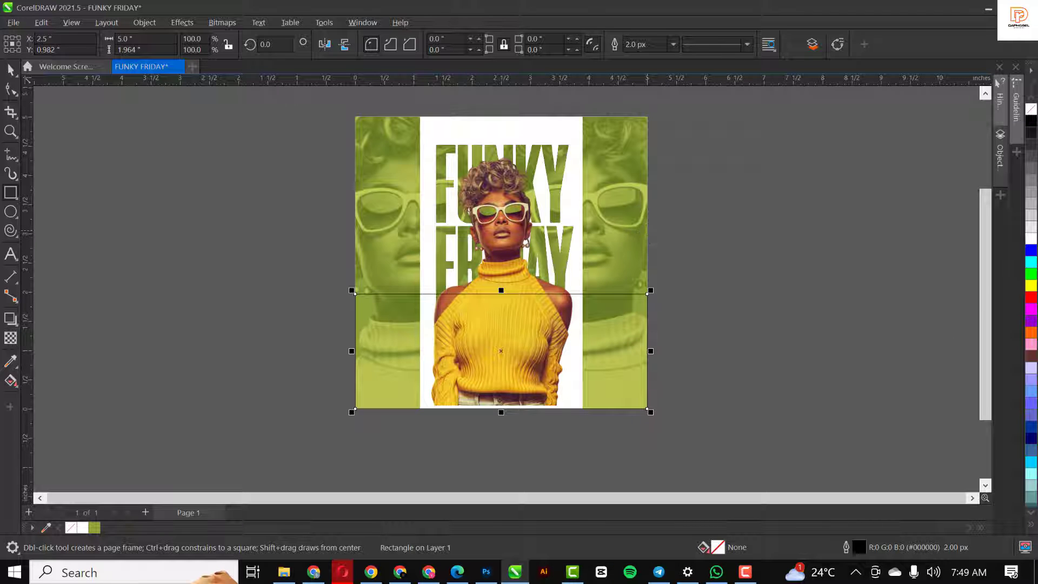
# Fill the rectangle with the letters' green #697F25, sampled by eyedropper, and remove its outline
pyautogui.click(11, 363)
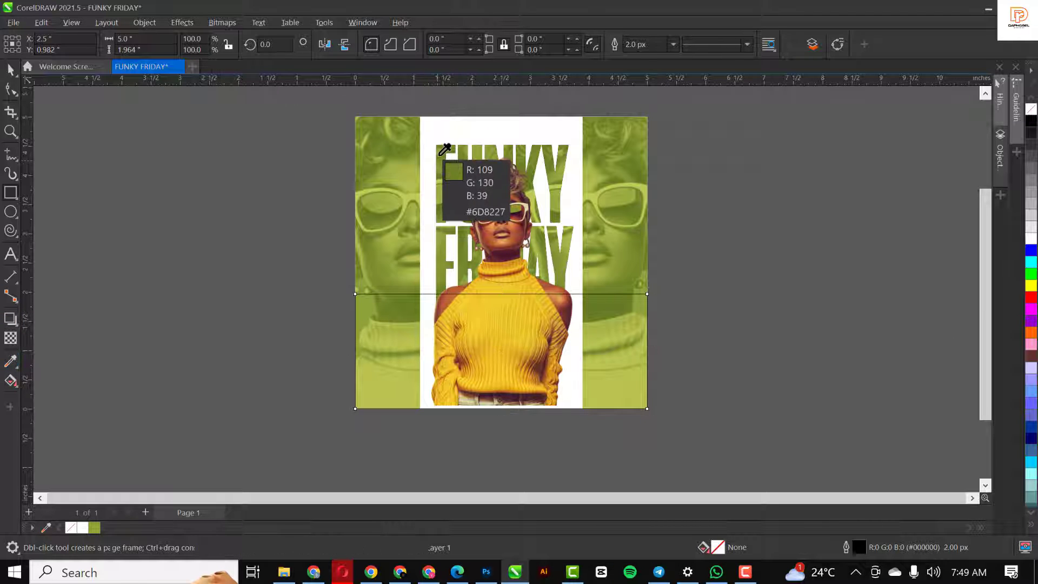
pyautogui.click(444, 154)
pyautogui.click(395, 311)
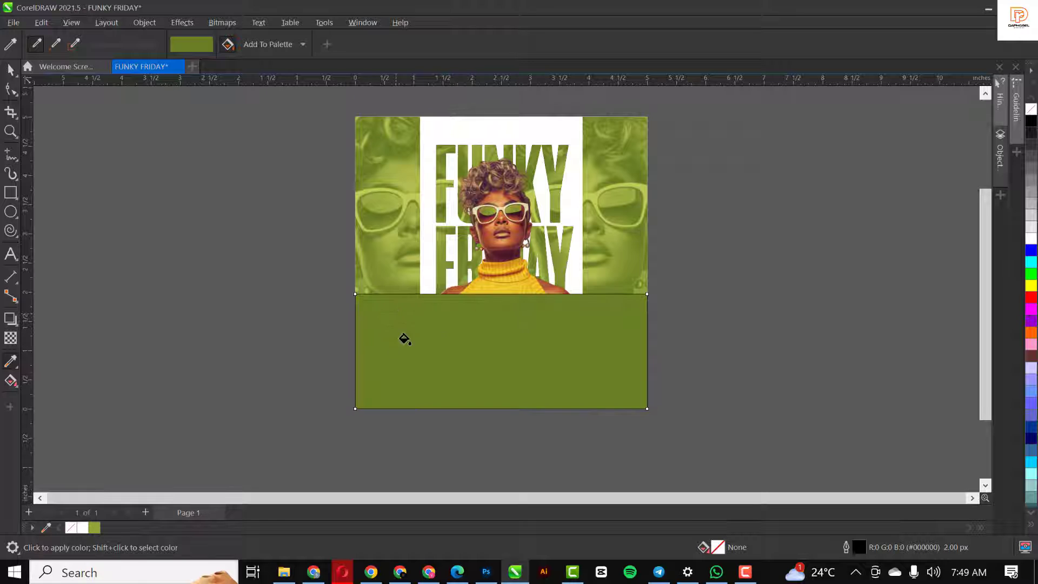
pyautogui.press('space')
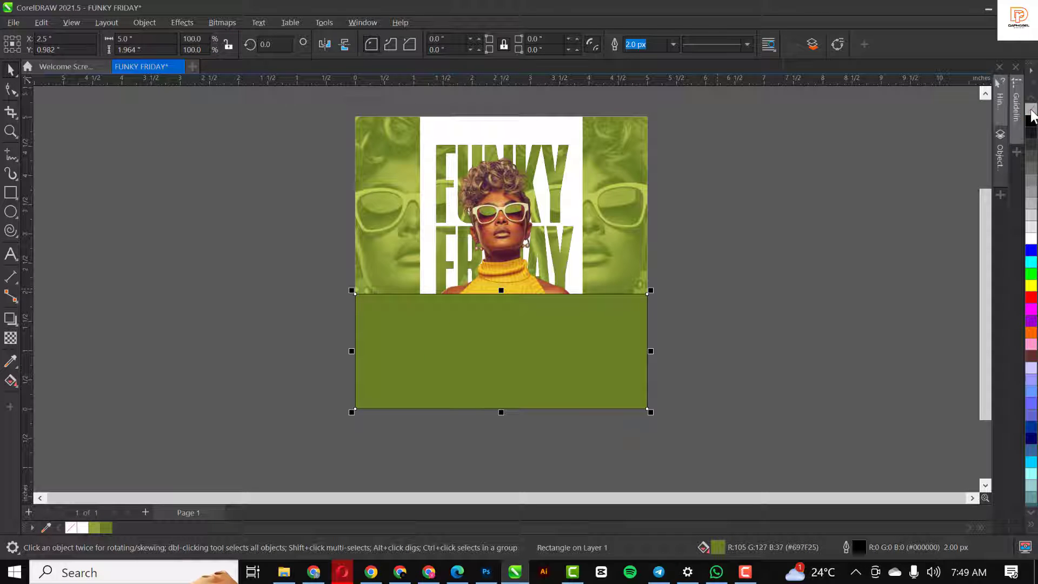
pyautogui.rightClick(1032, 110)
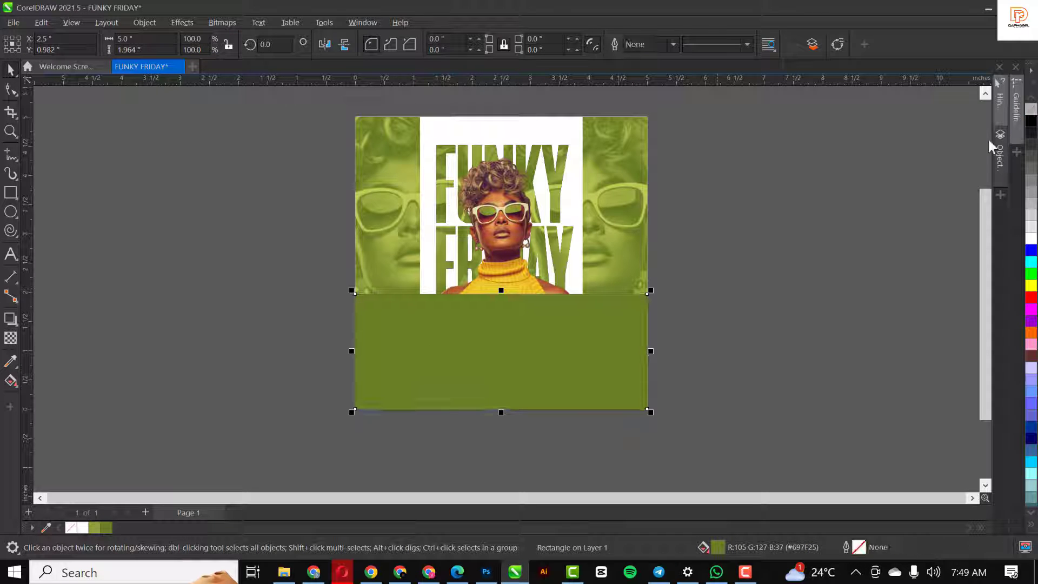
# Give the rectangle a linear transparency fading upward, with an added midpoint over the cutout
pyautogui.click(11, 339)
pyautogui.moveTo(478, 363); pyautogui.dragTo(478, 298)
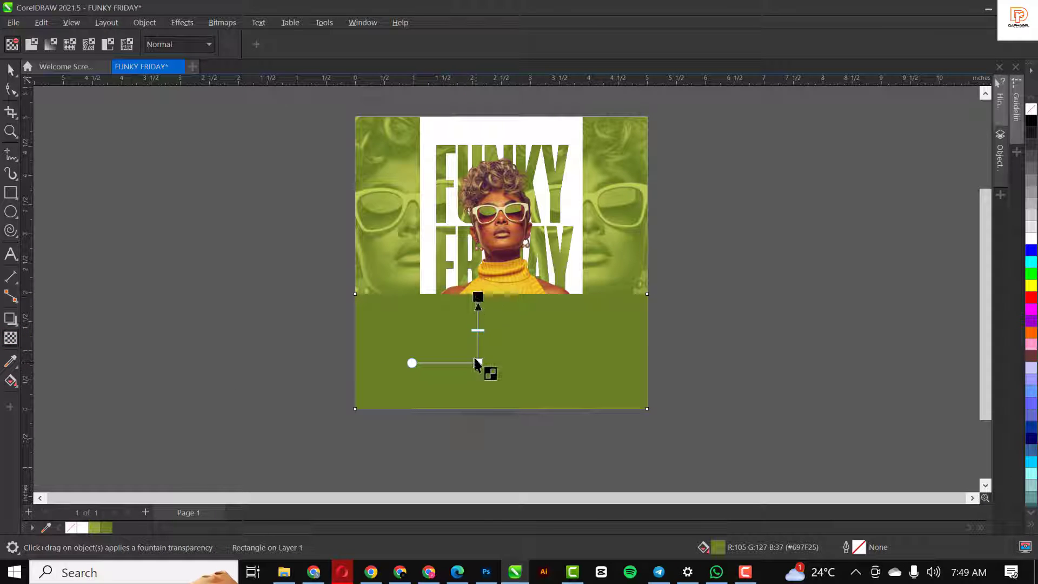
pyautogui.doubleClick(478, 325)
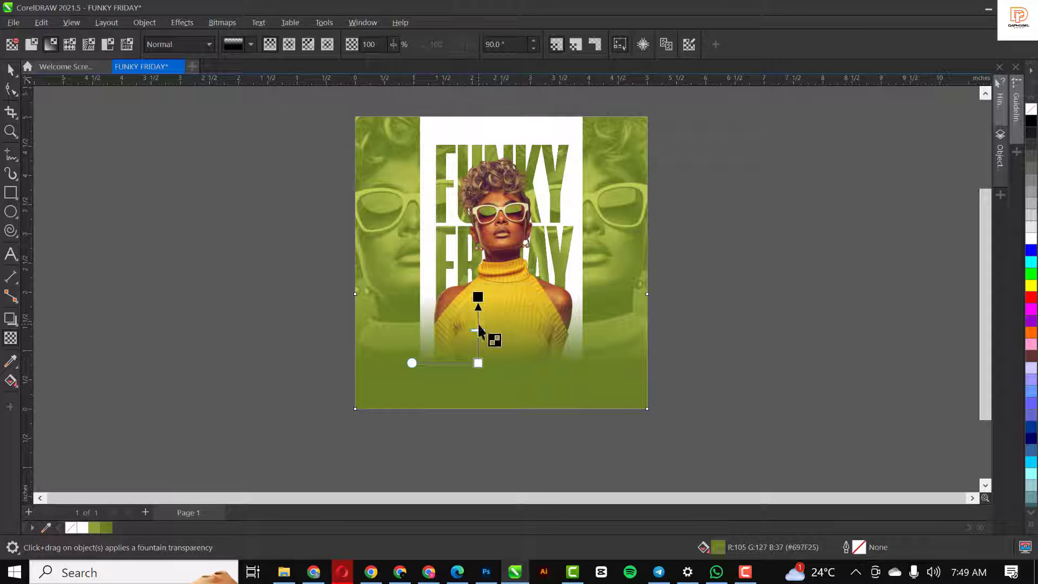
pyautogui.scroll(3, 471, 347)
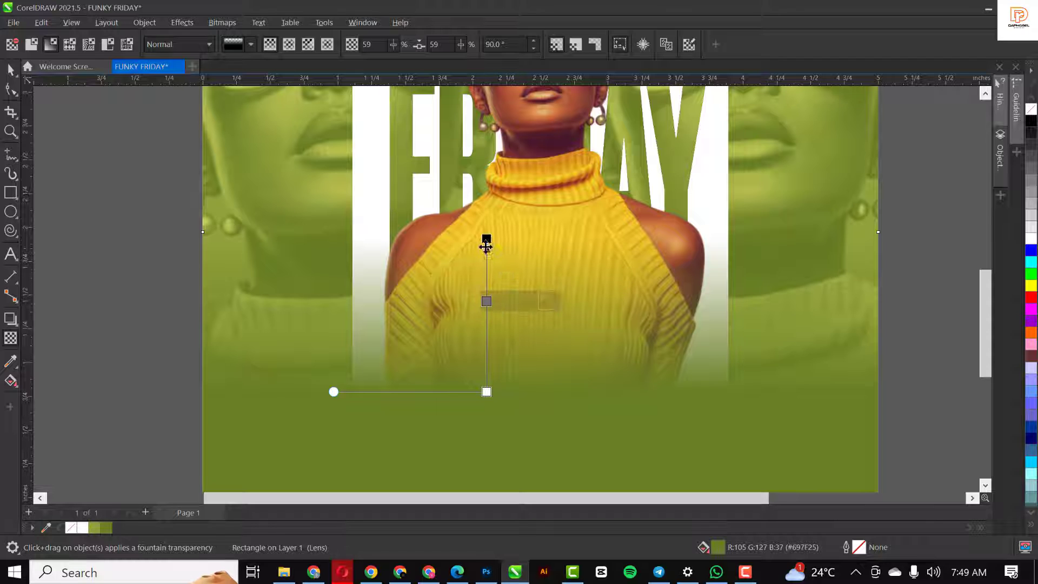
pyautogui.moveTo(487, 239)
pyautogui.mouseDown()
pyautogui.moveTo(484, 225)
pyautogui.moveTo(489, 289)
pyautogui.moveTo(488, 238)
pyautogui.mouseUp()
pyautogui.moveTo(487, 301); pyautogui.dragTo(487, 282)
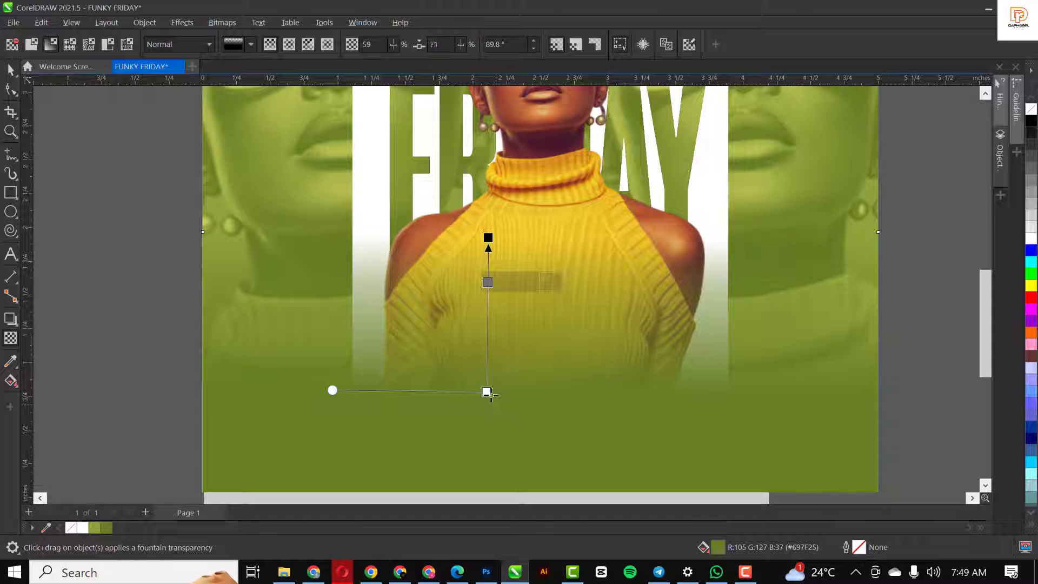
pyautogui.moveTo(487, 392); pyautogui.dragTo(488, 367)
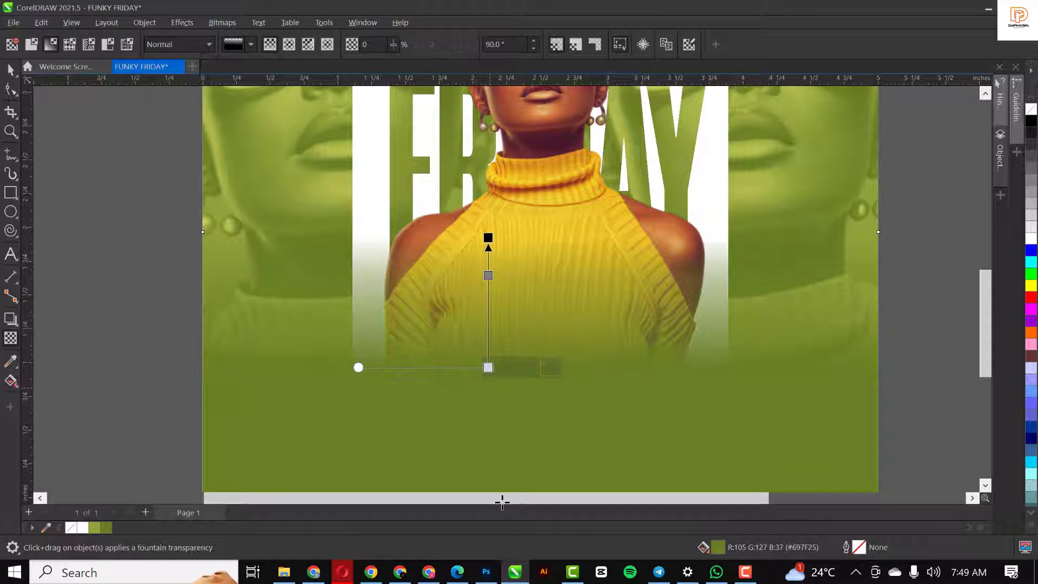
pyautogui.press('space')
pyautogui.scroll(-1, 488, 312)
pyautogui.scroll(-2, 488, 312)
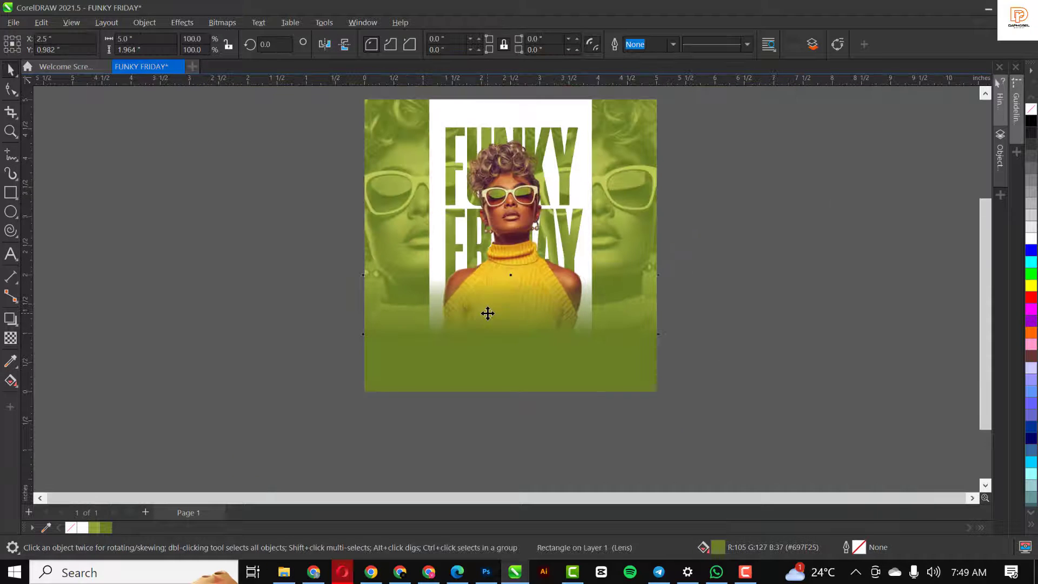
# Stretch the lower green rectangle taller and darken its fill to #323D12
pyautogui.moveTo(510, 266); pyautogui.dragTo(513, 248)
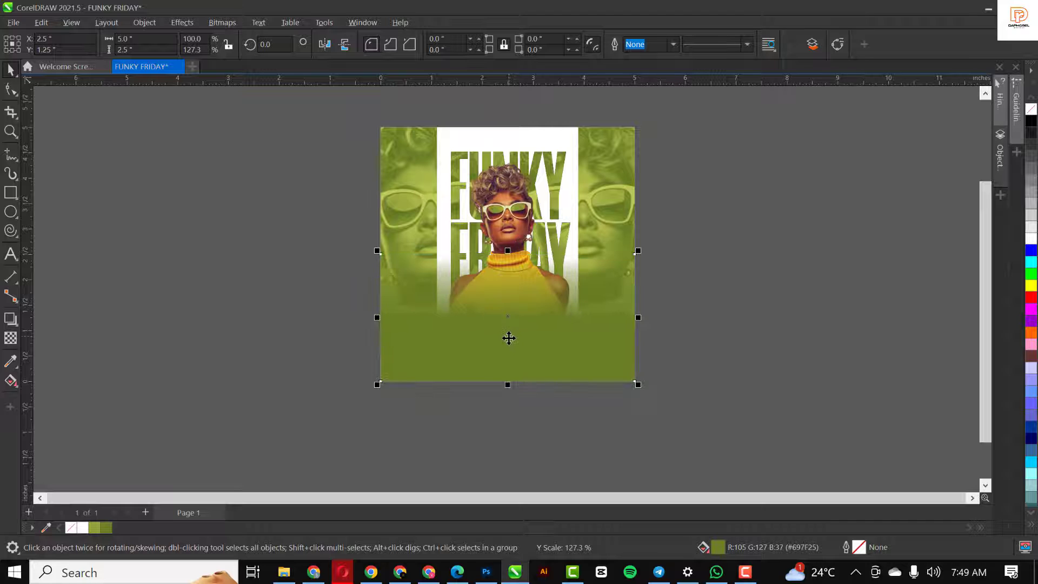
pyautogui.click(736, 270)
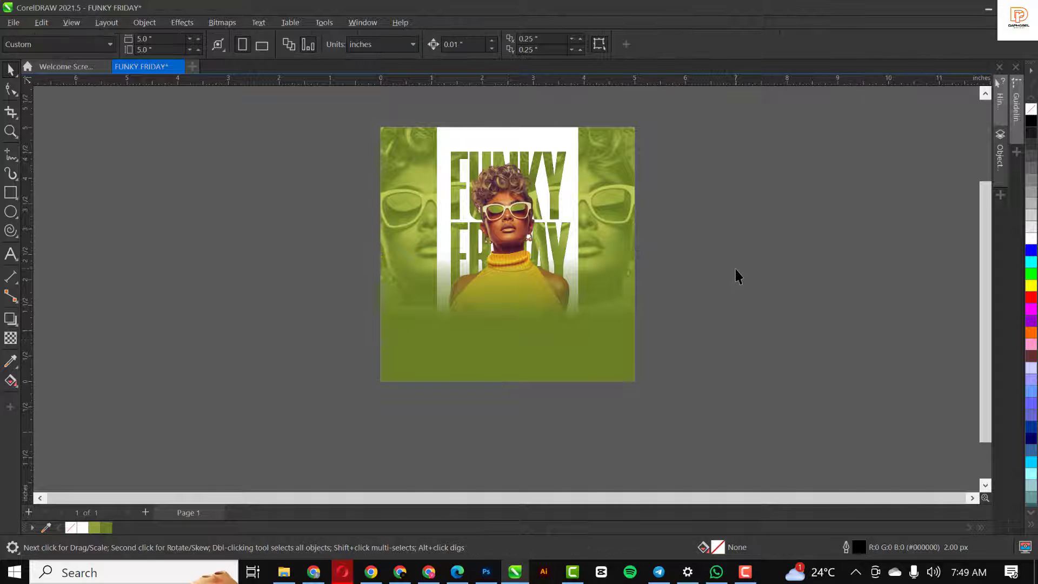
pyautogui.press('F4')
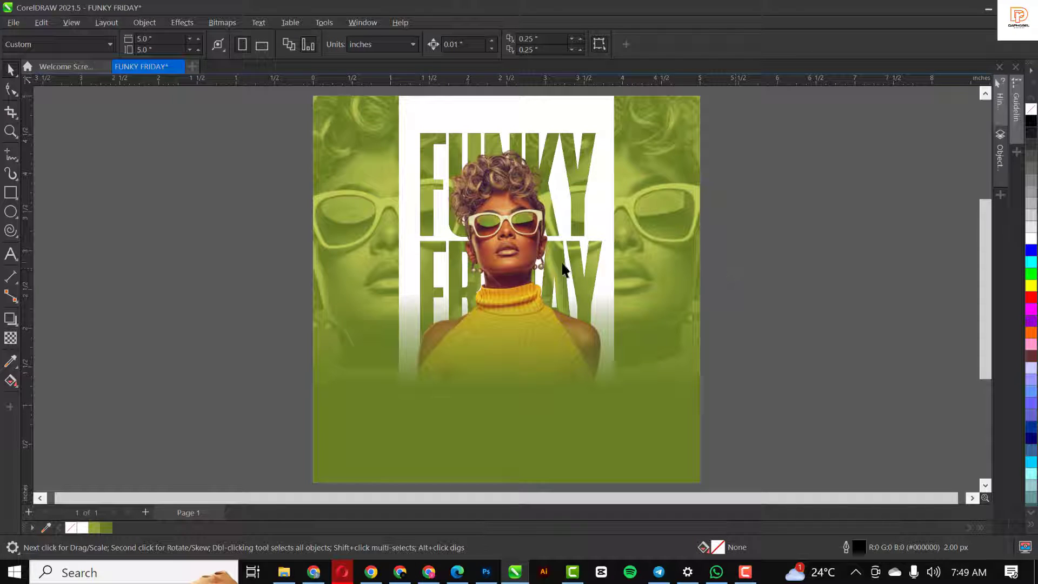
pyautogui.click(620, 464)
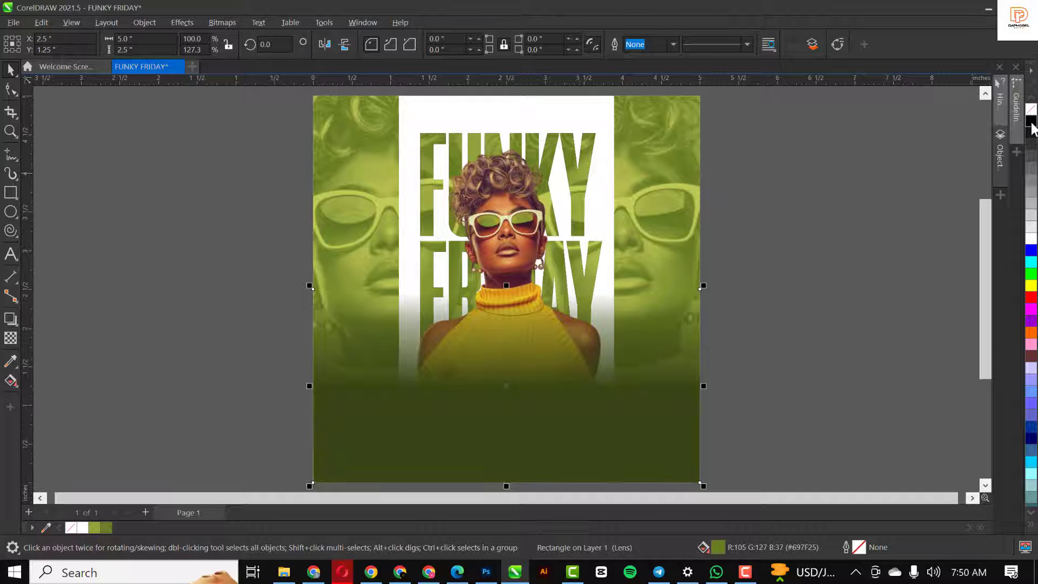
pyautogui.keyDown('ctrl'); pyautogui.click(1031, 123); pyautogui.keyUp('ctrl')
pyautogui.keyDown('ctrl'); pyautogui.click(1031, 123); pyautogui.keyUp('ctrl')
pyautogui.keyDown('ctrl'); pyautogui.click(1031, 124); pyautogui.keyUp('ctrl')
pyautogui.click(862, 333)
pyautogui.click(602, 431)
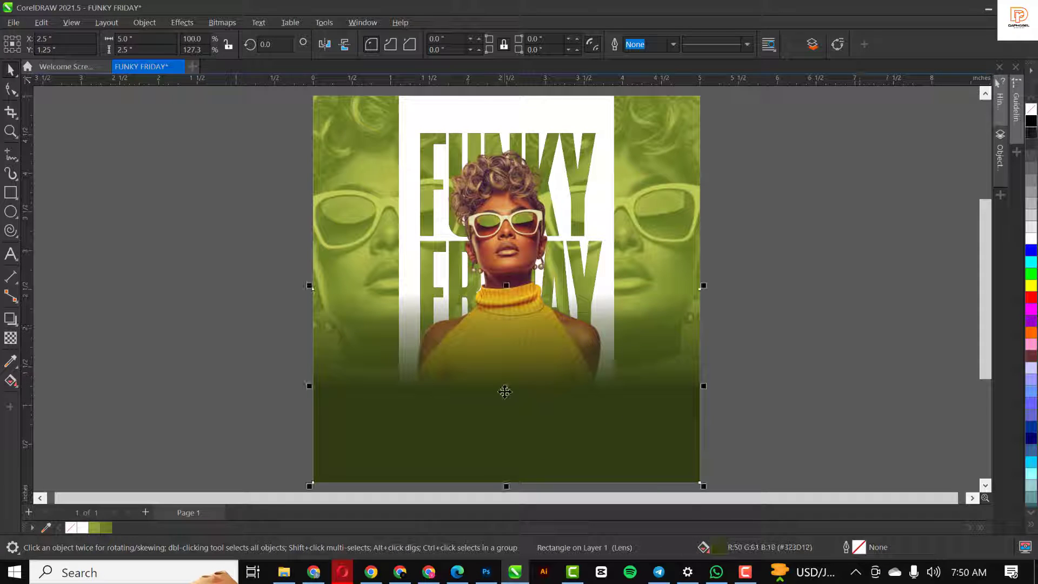
# Apply a vertical fountain transparency to the rectangle, with a midpoint and adjusted ends
pyautogui.click(11, 339)
pyautogui.moveTo(477, 388); pyautogui.dragTo(476, 293)
pyautogui.doubleClick(477, 339)
pyautogui.moveTo(476, 293); pyautogui.dragTo(478, 276)
pyautogui.moveTo(477, 387); pyautogui.dragTo(478, 419)
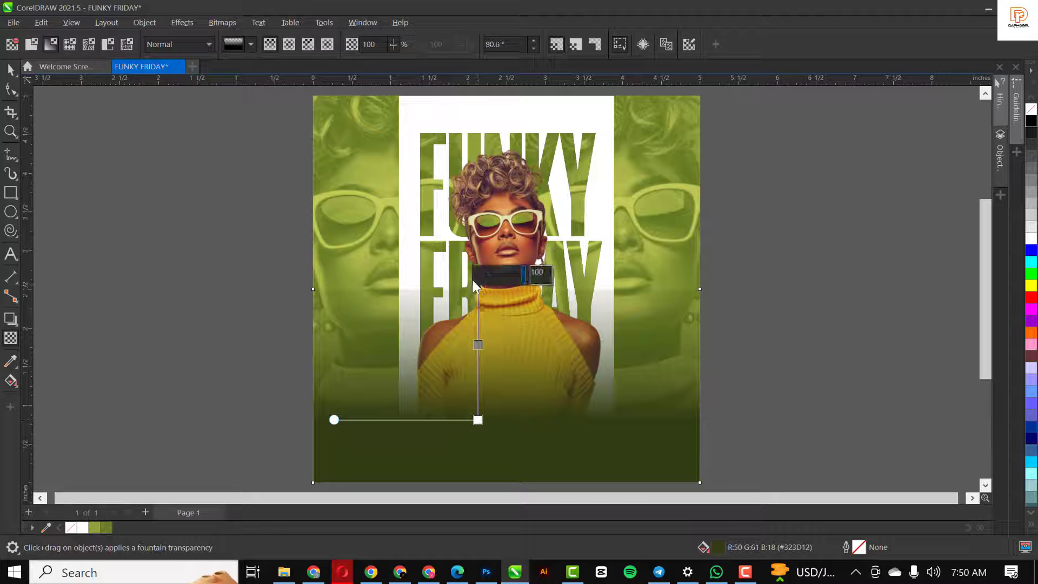
pyautogui.moveTo(478, 277); pyautogui.dragTo(479, 313)
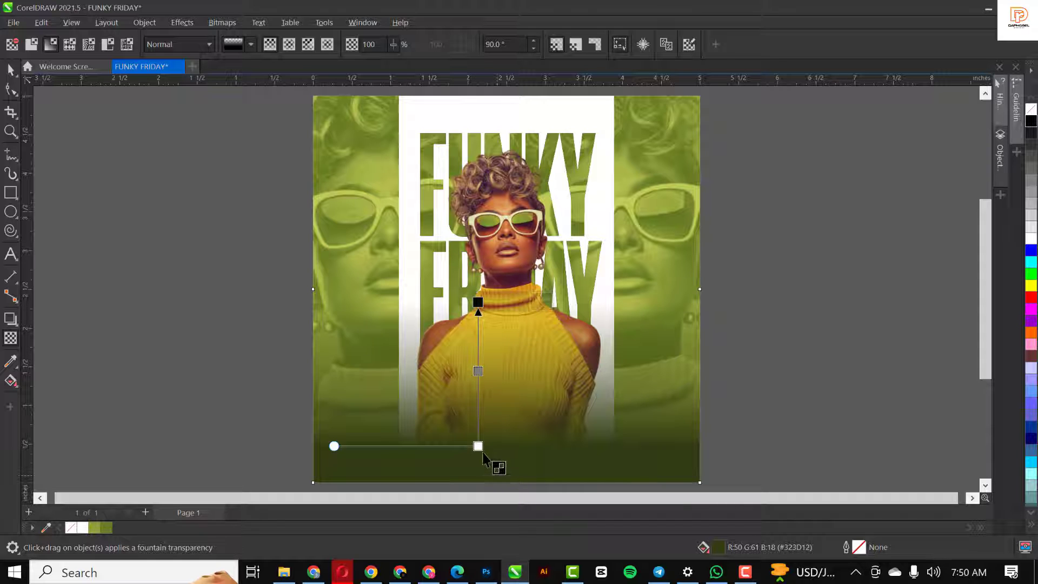
pyautogui.moveTo(478, 447); pyautogui.dragTo(478, 402)
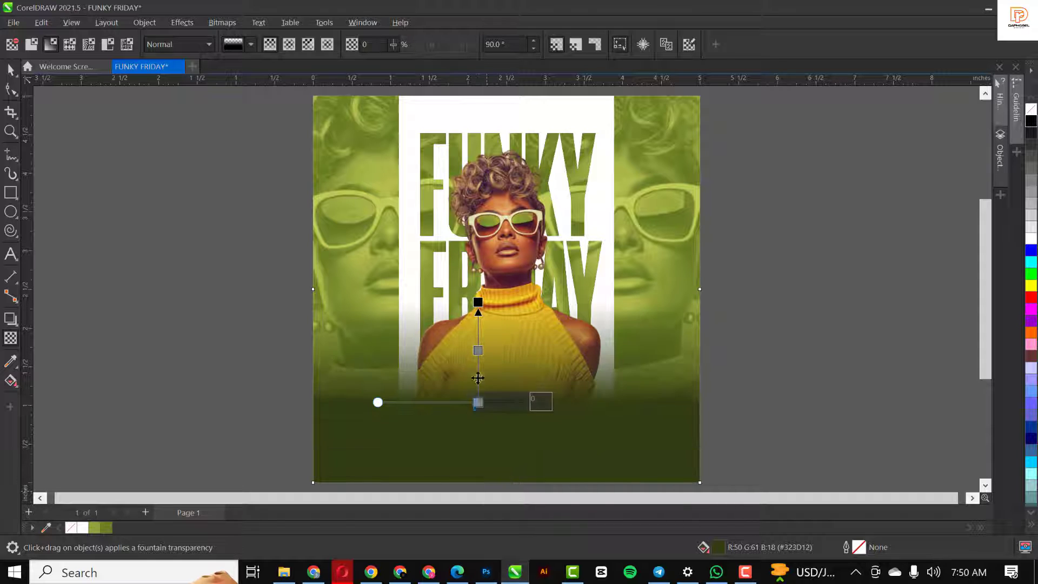
# Add two more transparency nodes so the fade blends smoothly into the sweater
pyautogui.doubleClick(478, 336)
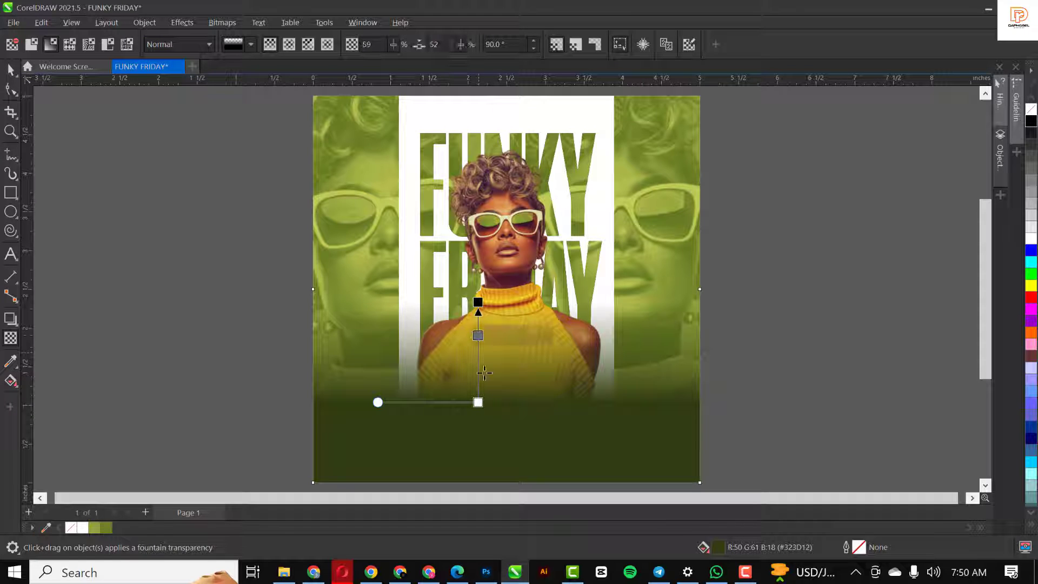
pyautogui.doubleClick(478, 370)
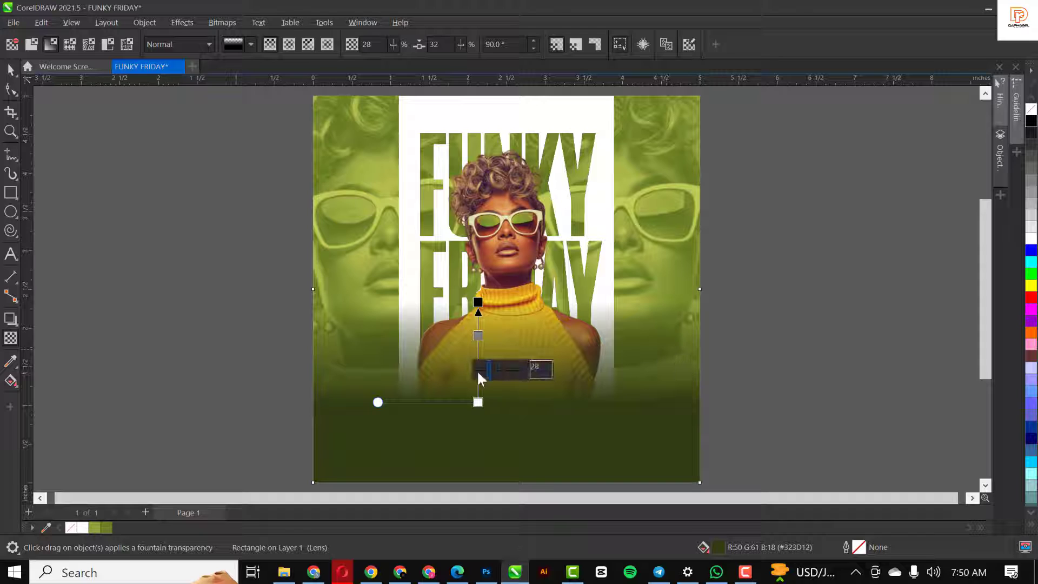
pyautogui.moveTo(478, 336); pyautogui.dragTo(479, 388)
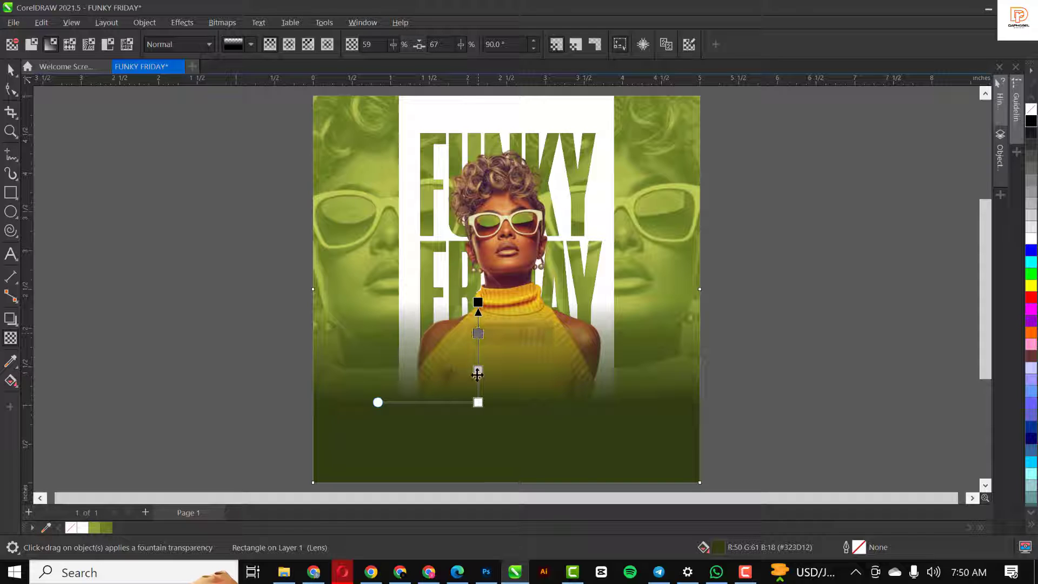
pyautogui.click(478, 333)
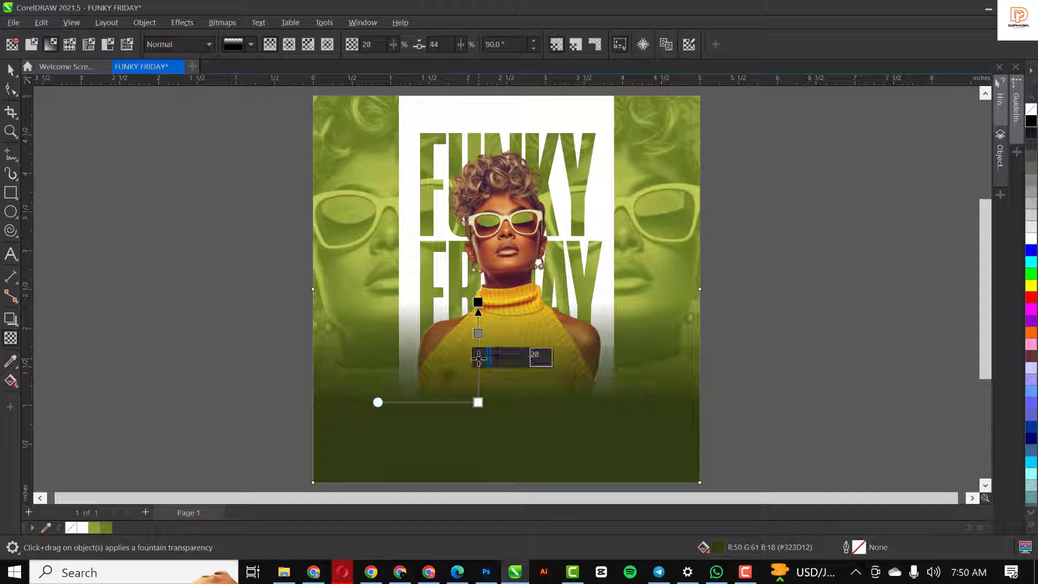
pyautogui.press('space')
pyautogui.click(788, 399)
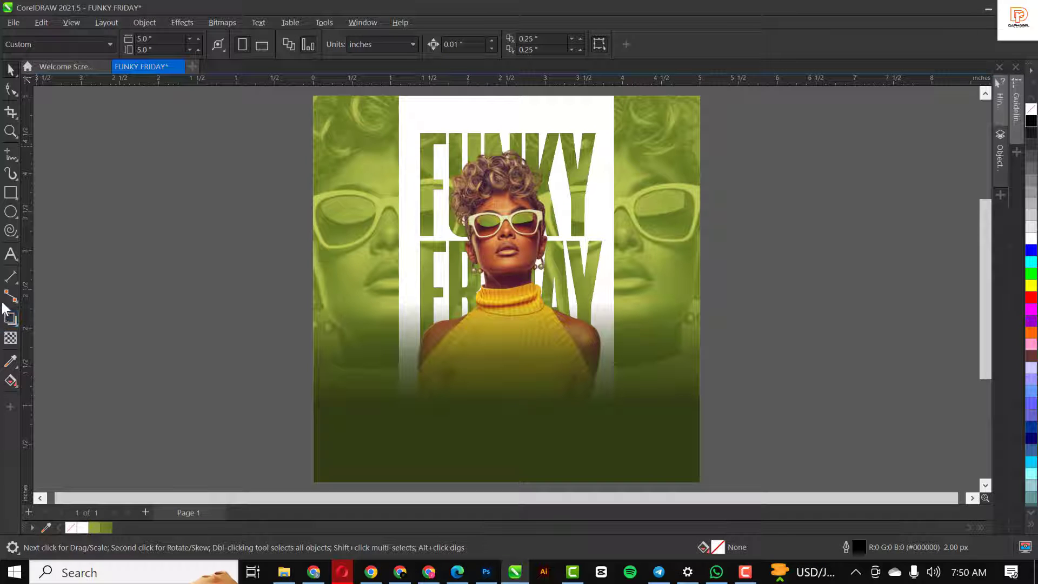
# Draw a wide rectangle across the lower flyer and fully round its corners into a pill
pyautogui.click(10, 192)
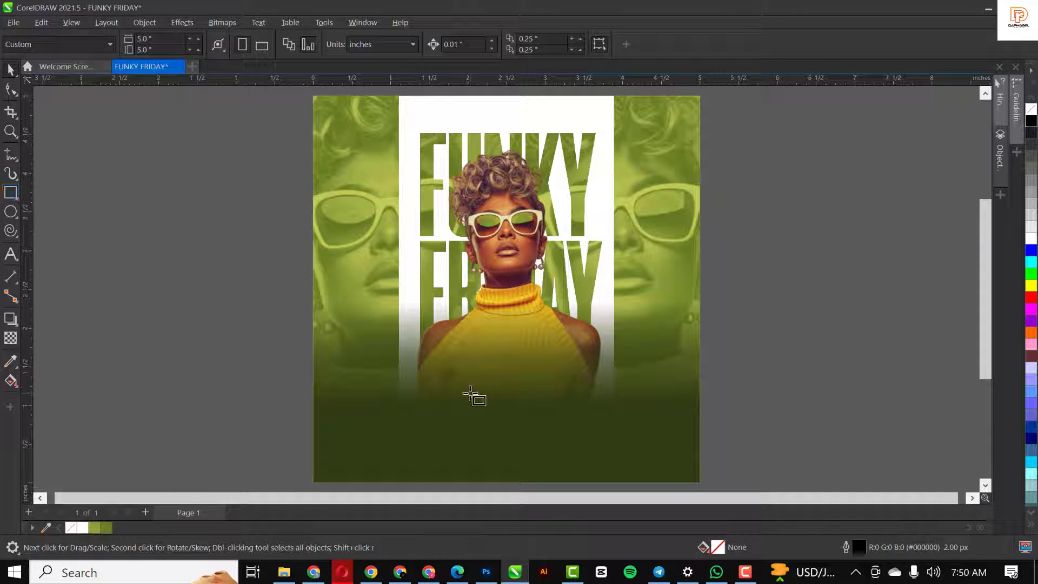
pyautogui.moveTo(370, 367)
pyautogui.mouseDown()
pyautogui.moveTo(417, 420)
pyautogui.moveTo(651, 426)
pyautogui.moveTo(643, 434)
pyautogui.mouseUp()
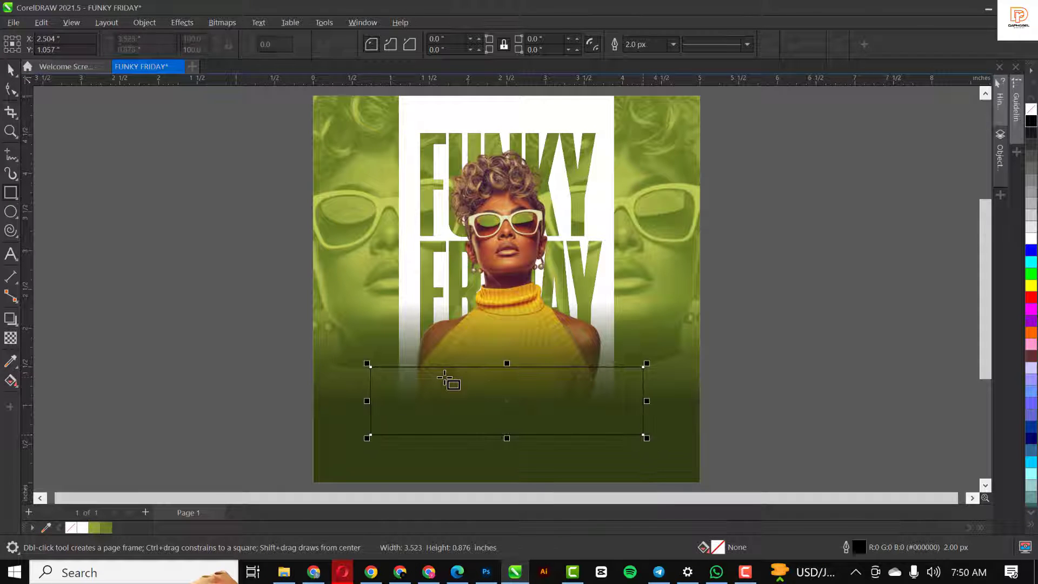
pyautogui.click(11, 89)
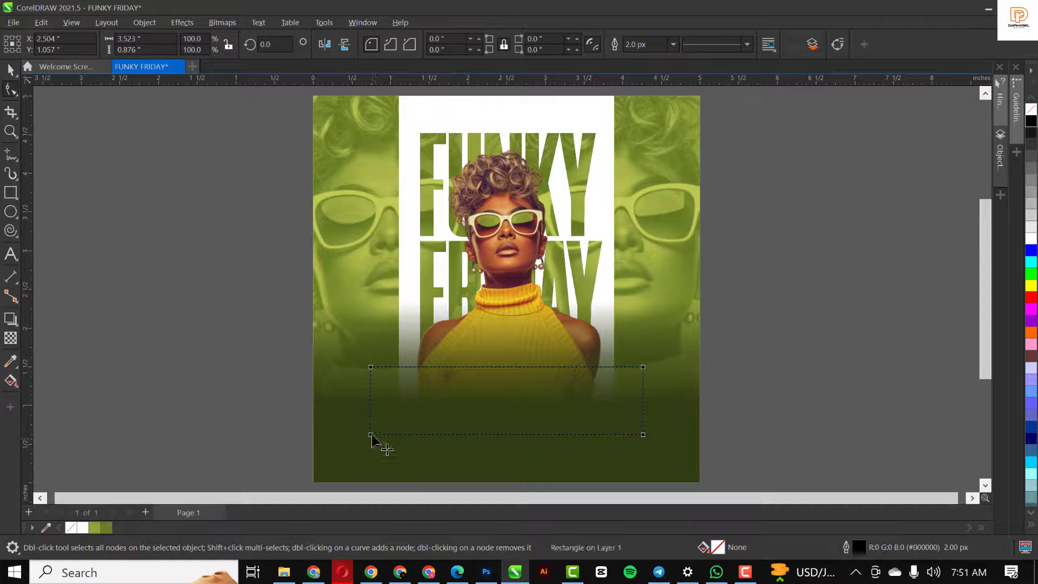
pyautogui.moveTo(375, 432); pyautogui.dragTo(490, 476)
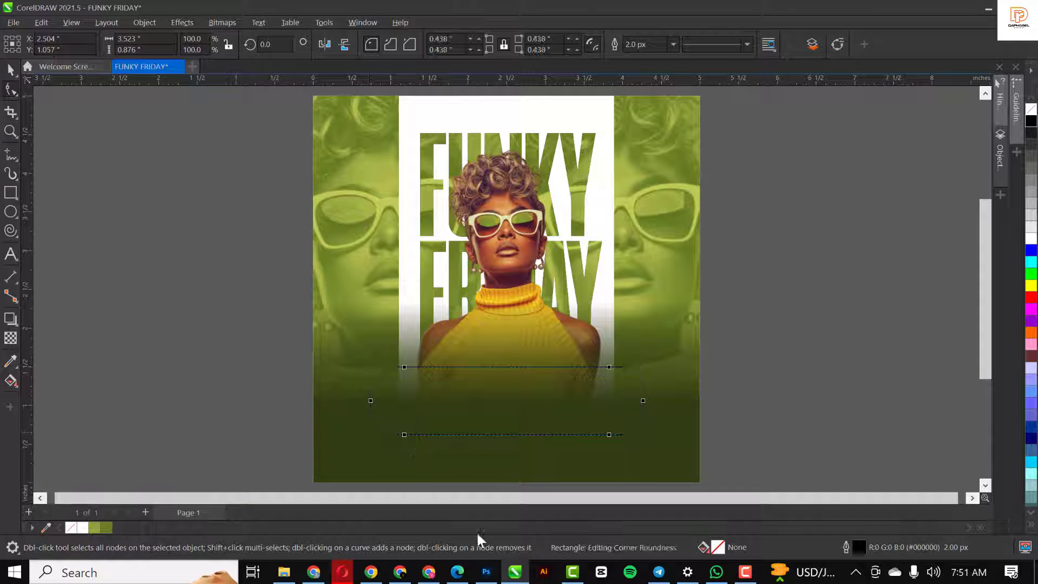
pyautogui.moveTo(573, 448); pyautogui.dragTo(506, 442)
pyautogui.press('space')
# Nudge the pill slightly higher, fill it white, and remove its outline
pyautogui.moveTo(532, 403); pyautogui.dragTo(530, 399)
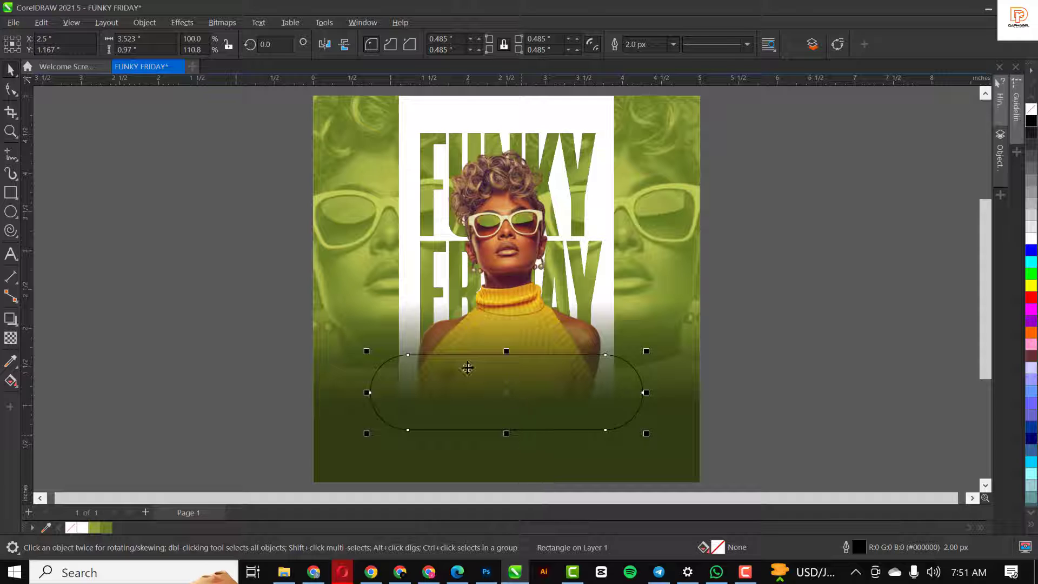
pyautogui.click(1032, 239)
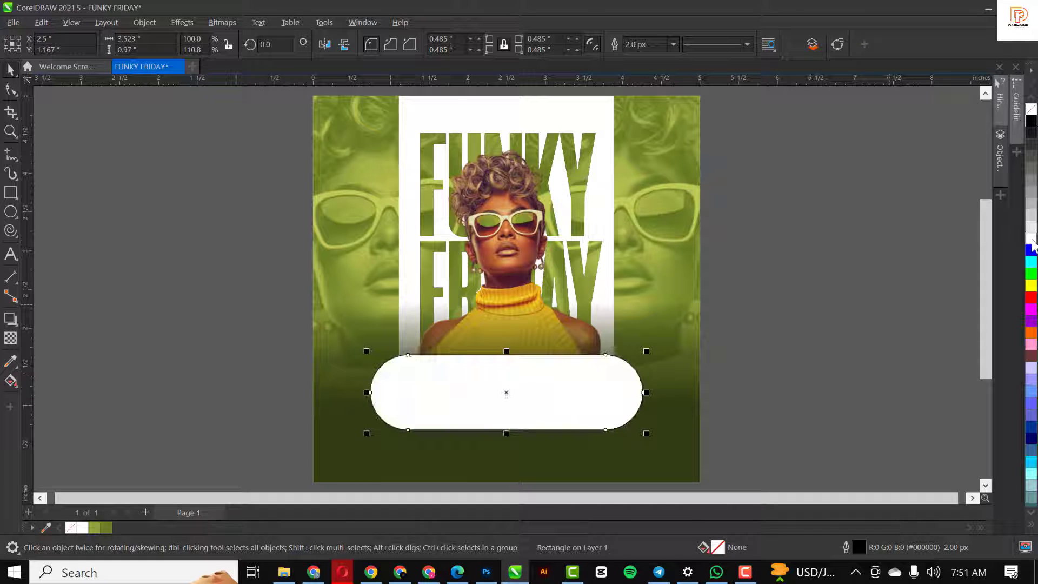
pyautogui.rightClick(1031, 109)
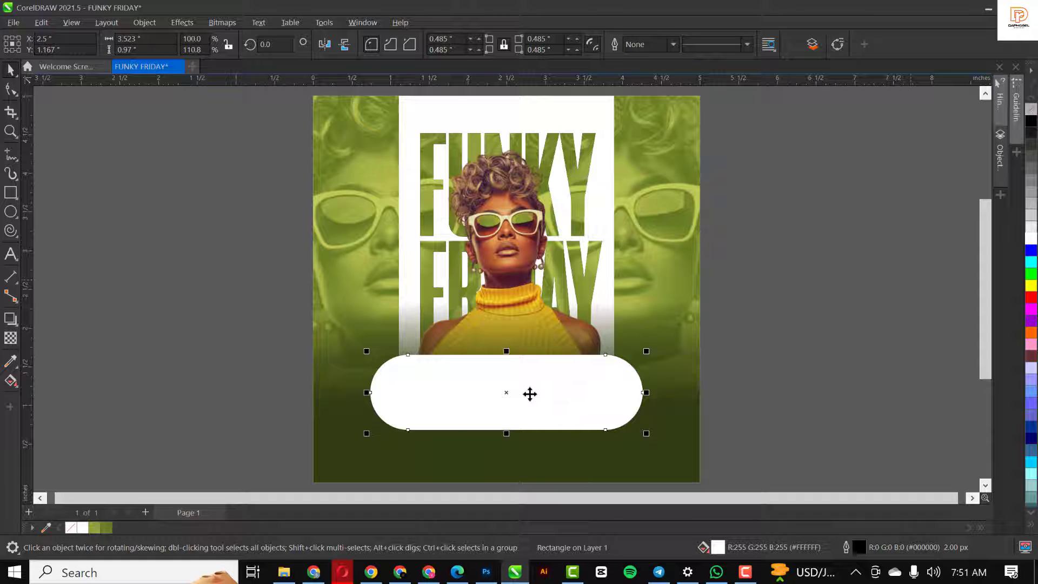
pyautogui.click(11, 211)
# Draw a small green-filled circle near the pill's left end
pyautogui.click(219, 351)
pyautogui.moveTo(234, 370); pyautogui.dragTo(395, 390)
pyautogui.press('space')
pyautogui.scroll(1, 397, 397)
pyautogui.scroll(1, 431, 430)
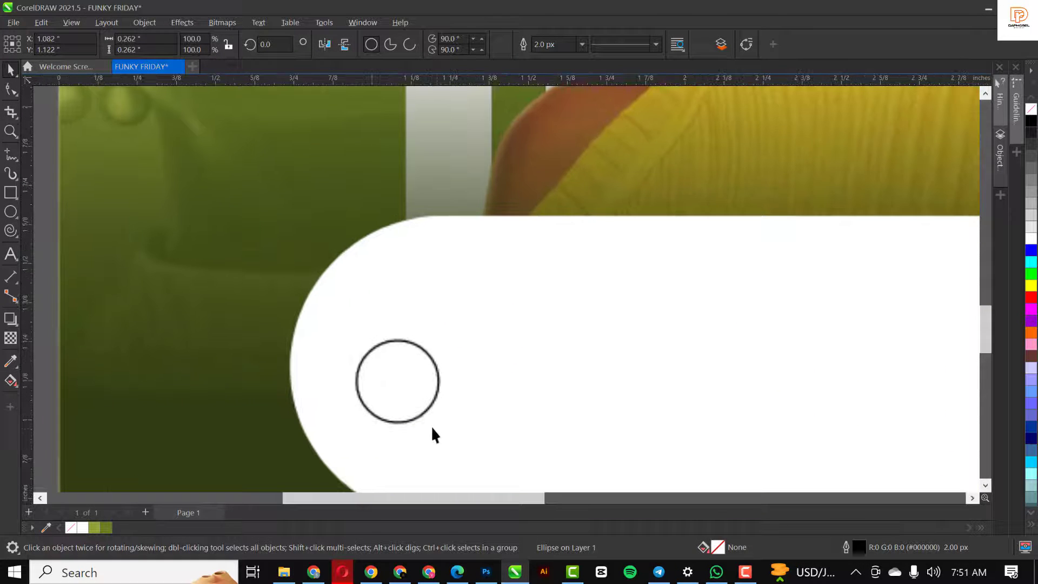
pyautogui.moveTo(443, 428); pyautogui.dragTo(426, 427)
pyautogui.moveTo(393, 384); pyautogui.dragTo(369, 370)
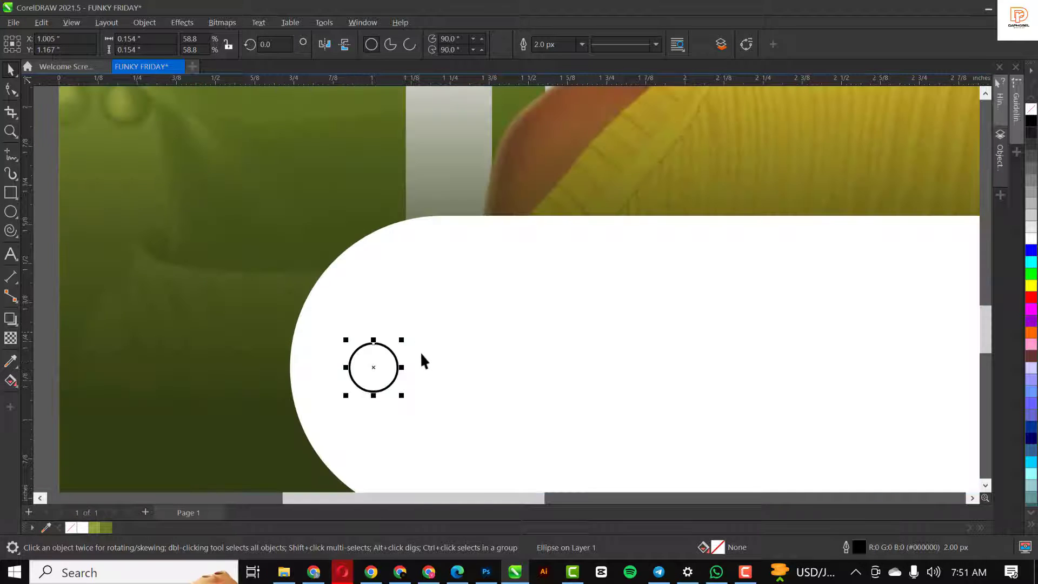
pyautogui.scroll(-1, 421, 367)
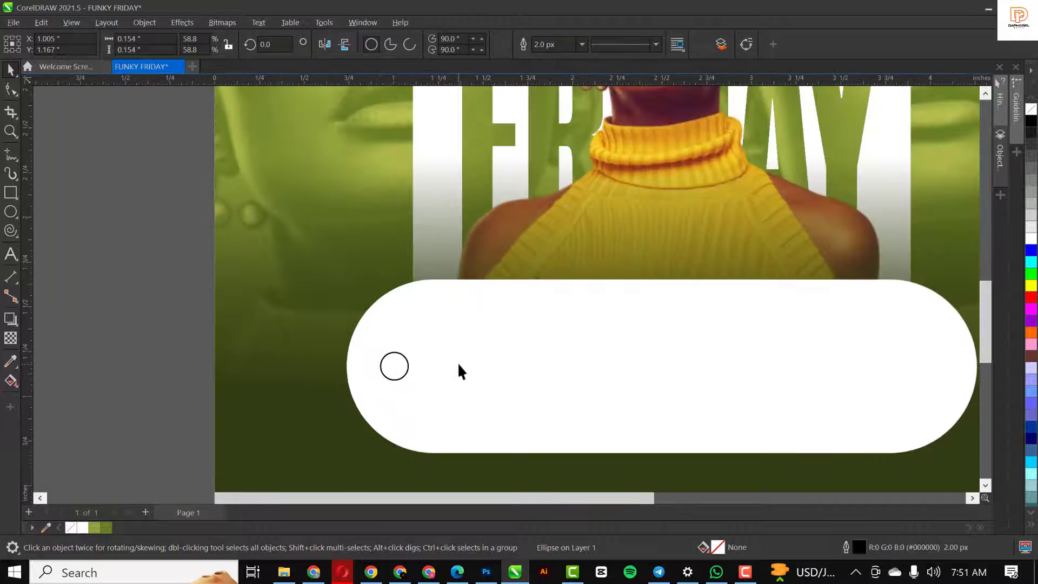
pyautogui.click(1031, 274)
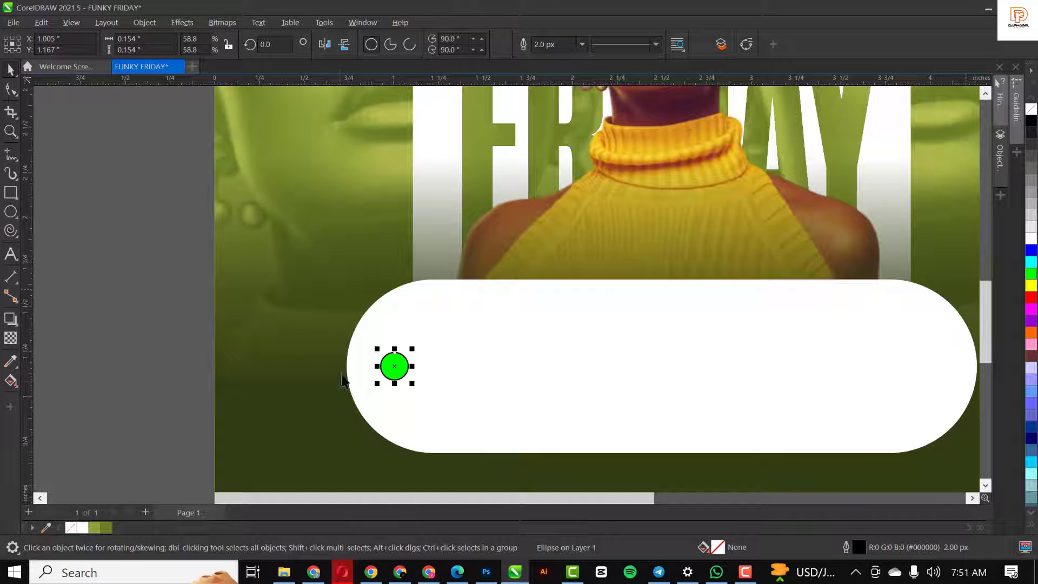
# Trim the circle out of the white pill and delete the circle
pyautogui.keyDown('shift'); pyautogui.click(406, 317); pyautogui.keyUp('shift')
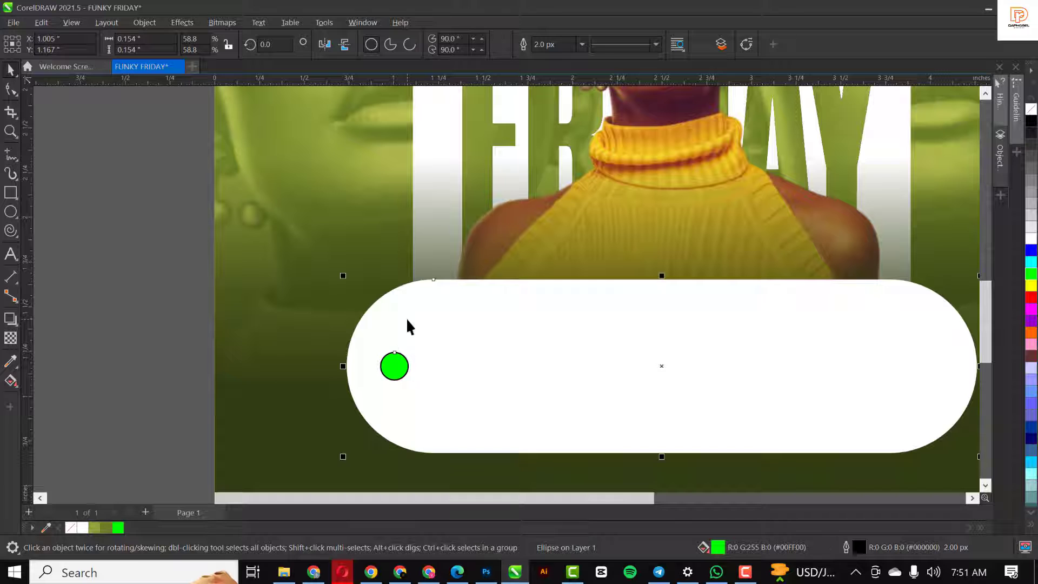
pyautogui.click(417, 45)
pyautogui.click(389, 369)
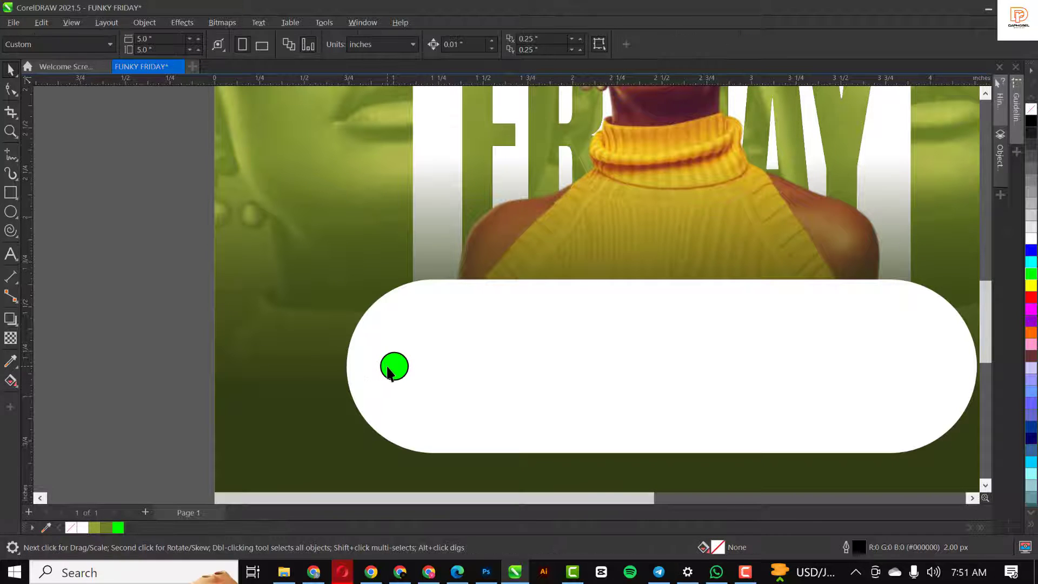
pyautogui.press('Delete')
pyautogui.scroll(-3, 394, 365)
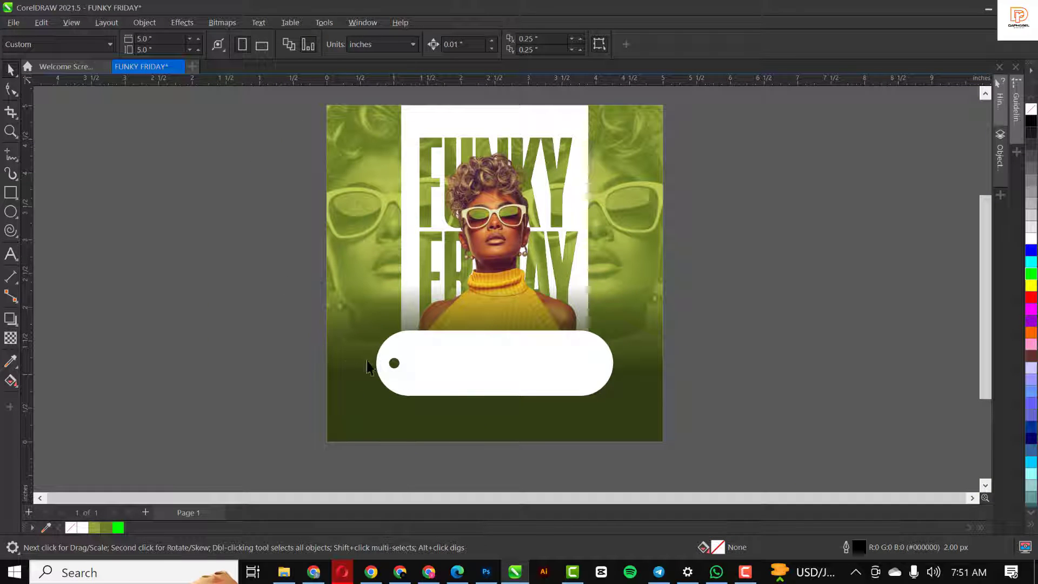
# Add the word FUNKY in the HACKED font
pyautogui.click(12, 257)
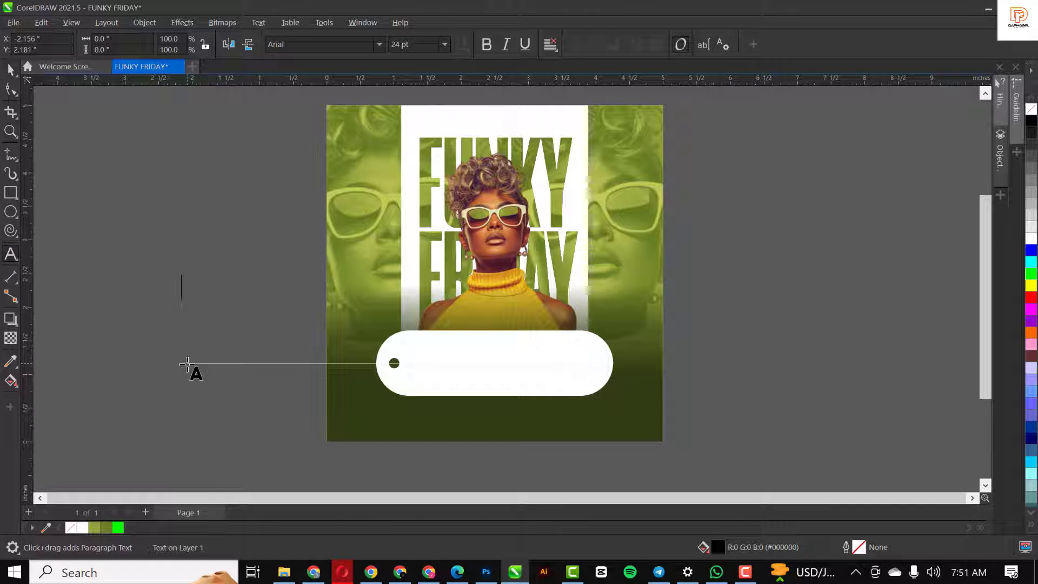
pyautogui.write('FUNKY')
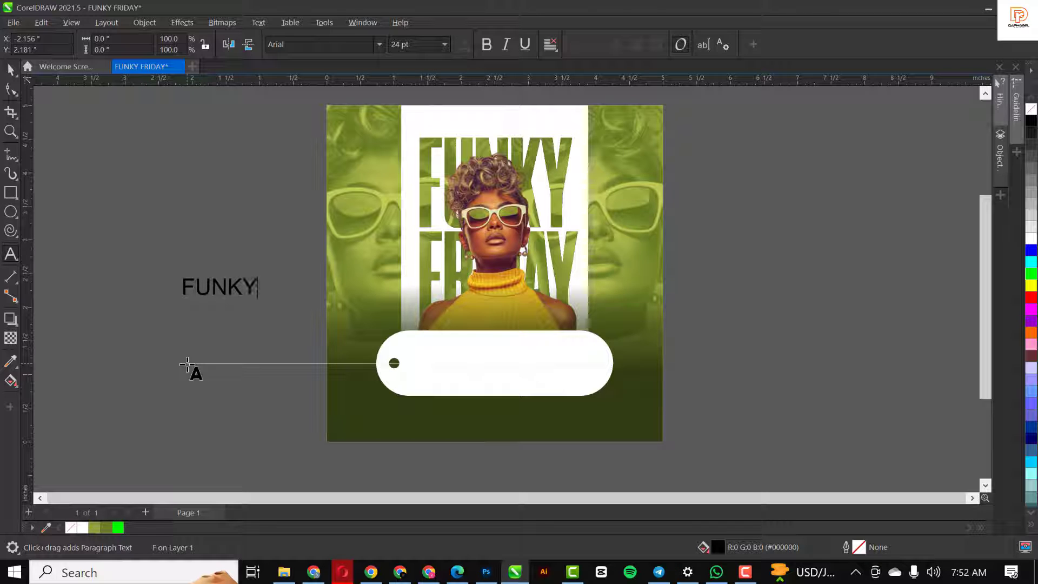
pyautogui.hotkey('ctrl', 'space')
pyautogui.click(301, 46)
pyautogui.write('HACKED')
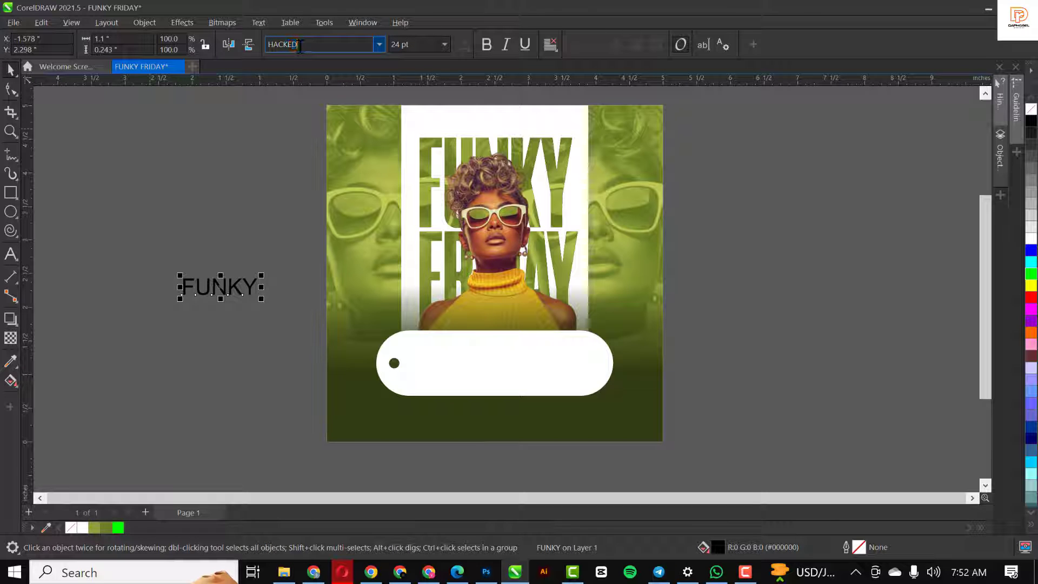
pyautogui.press('Return')
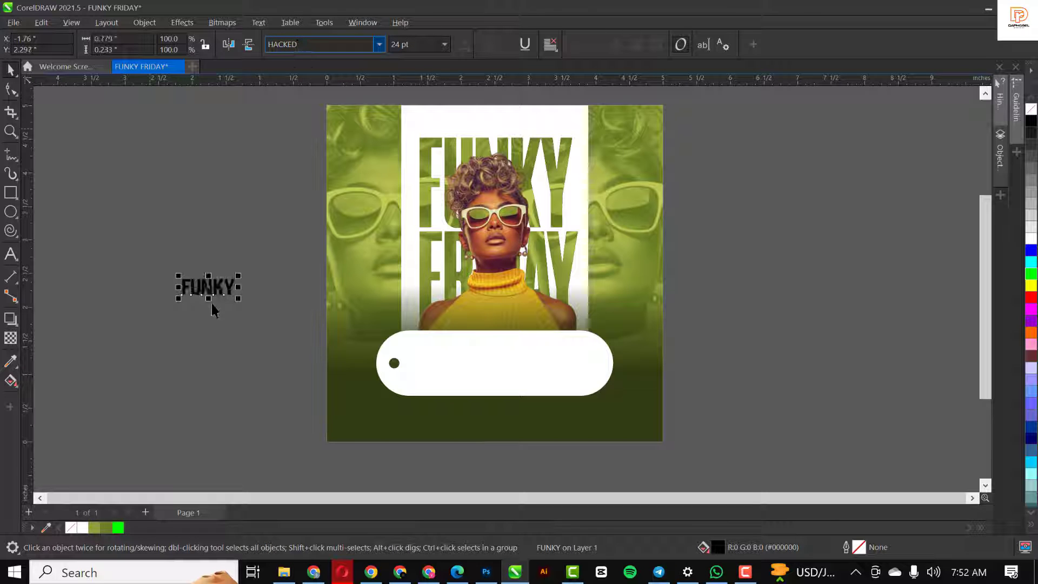
# Centre FUNKY on the white pill, shorten it slightly, and fill it dark green #697F25
pyautogui.moveTo(195, 289); pyautogui.dragTo(548, 384)
pyautogui.scroll(2, 490, 356)
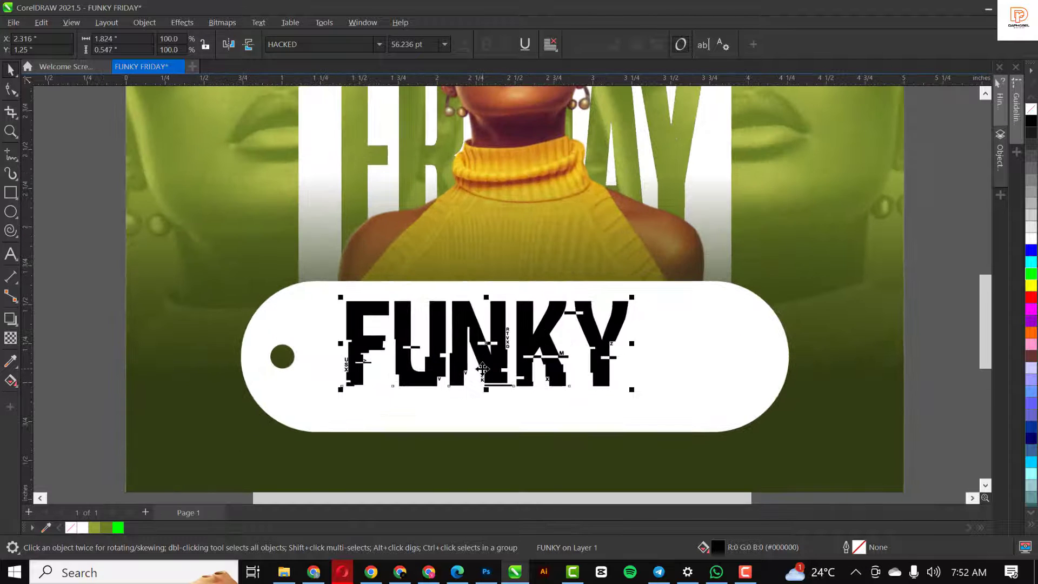
pyautogui.moveTo(494, 349); pyautogui.dragTo(523, 353)
pyautogui.moveTo(514, 394)
pyautogui.mouseDown()
pyautogui.moveTo(515, 385)
pyautogui.moveTo(529, 392)
pyautogui.mouseUp()
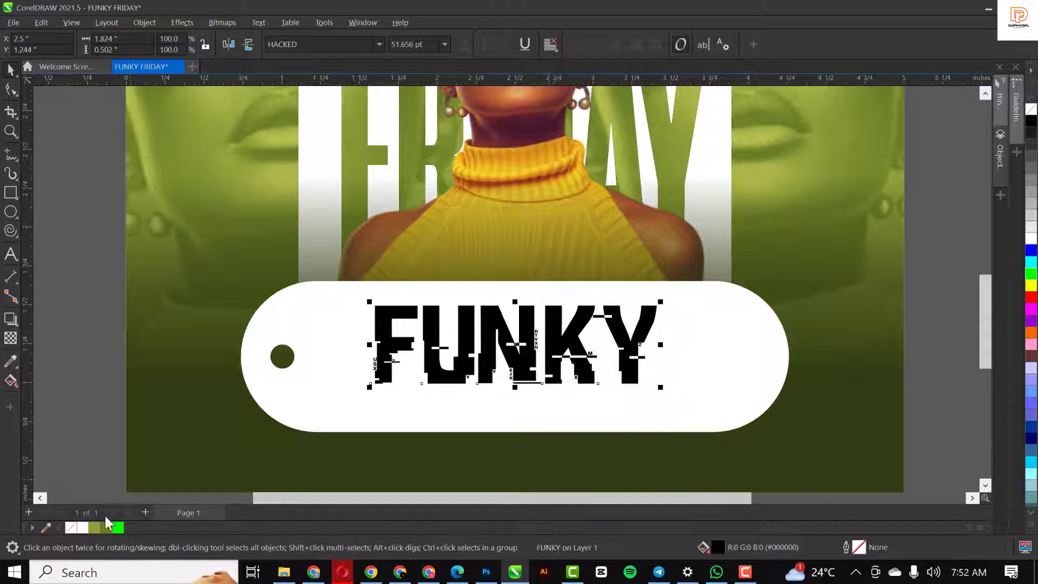
pyautogui.click(92, 527)
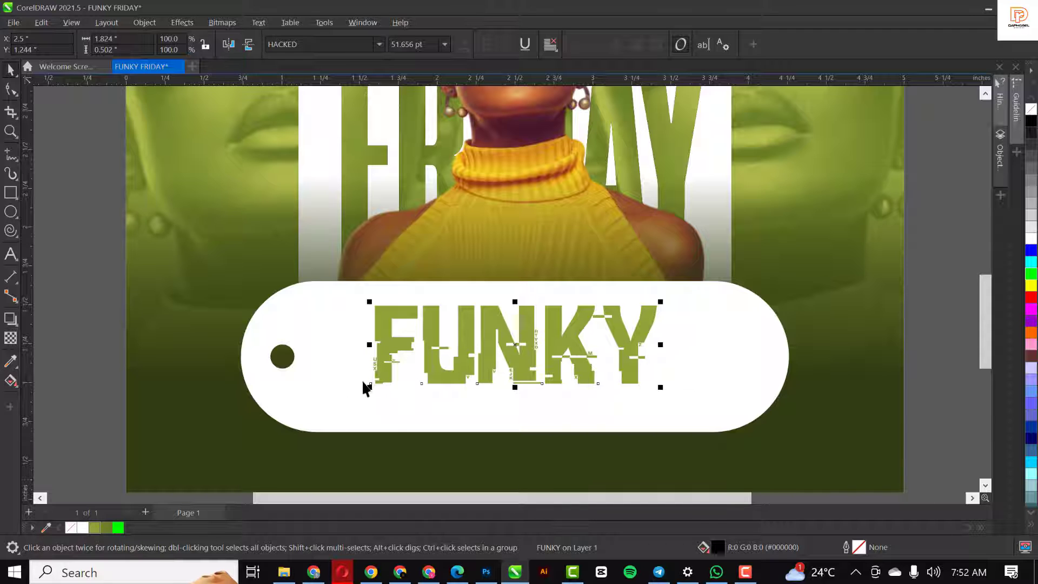
pyautogui.click(106, 528)
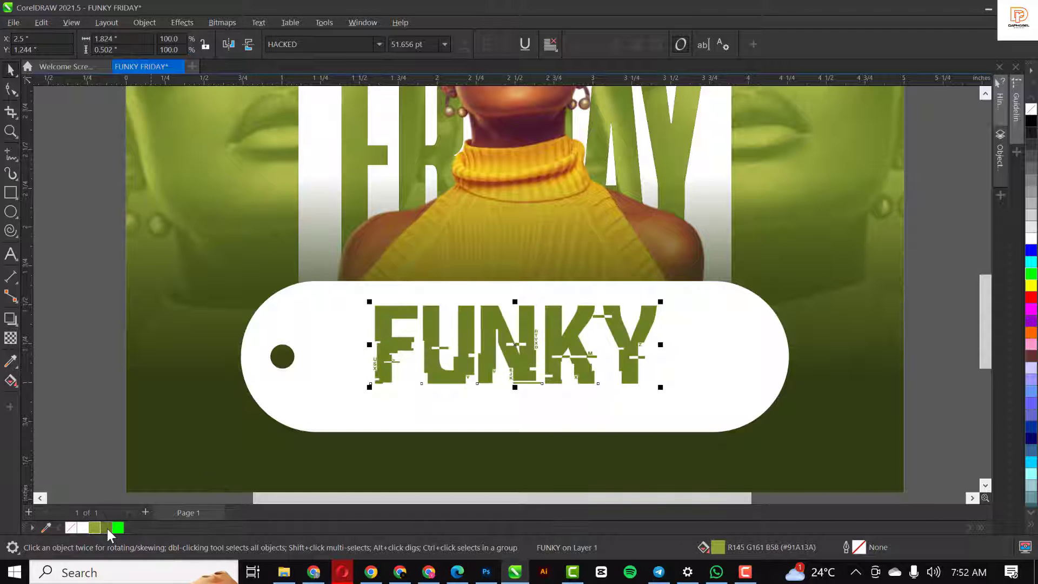
pyautogui.scroll(-2, 508, 332)
pyautogui.scroll(2, 509, 332)
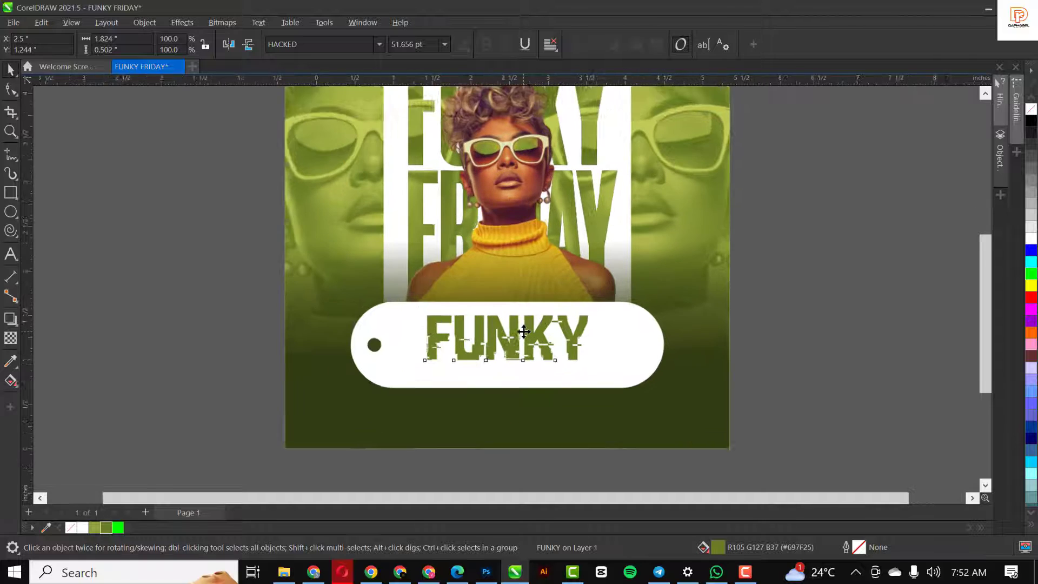
pyautogui.click(10, 254)
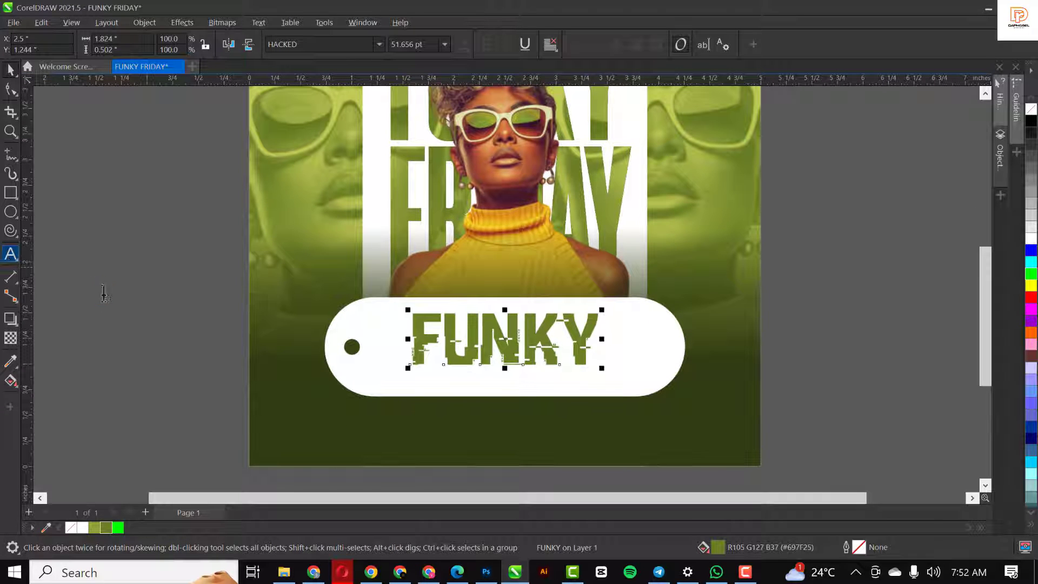
pyautogui.click(101, 289)
# Add the text 'Fridays' in the Autograf font
pyautogui.write('Friday')
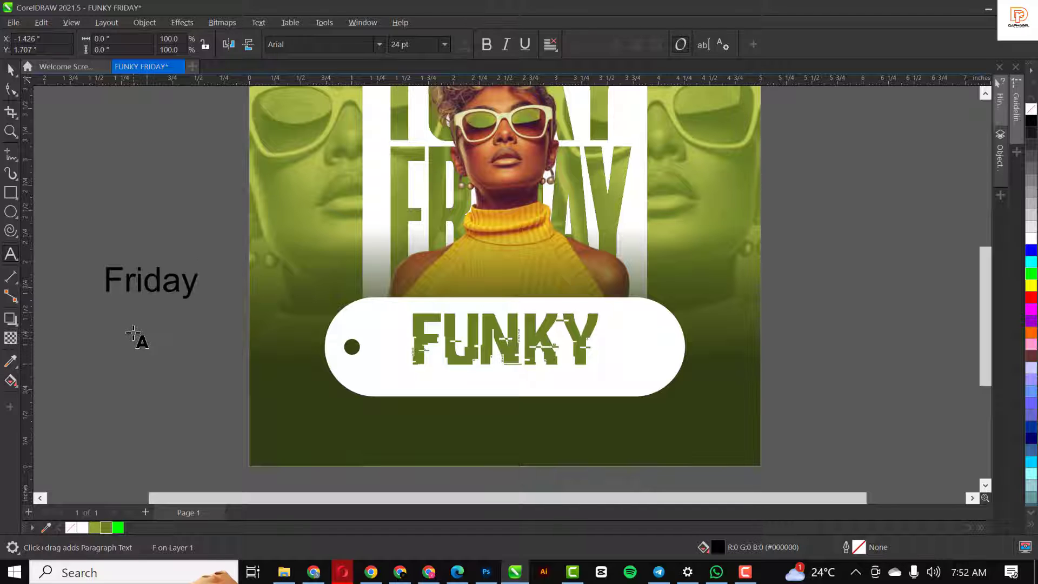
pyautogui.hotkey('ctrl', 'space')
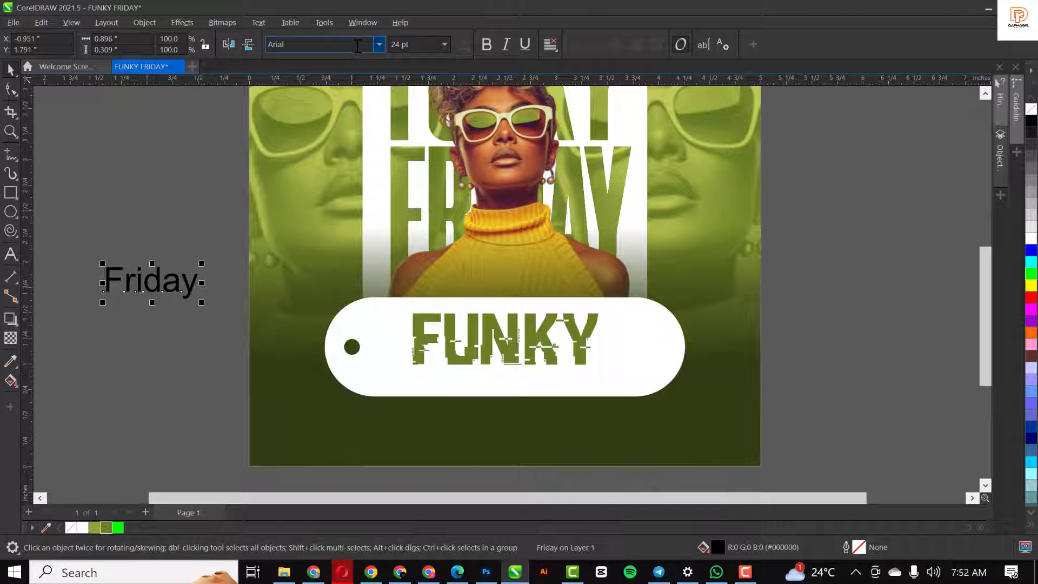
pyautogui.write('autograf PERSONAL USE ONLY')
pyautogui.press('Return')
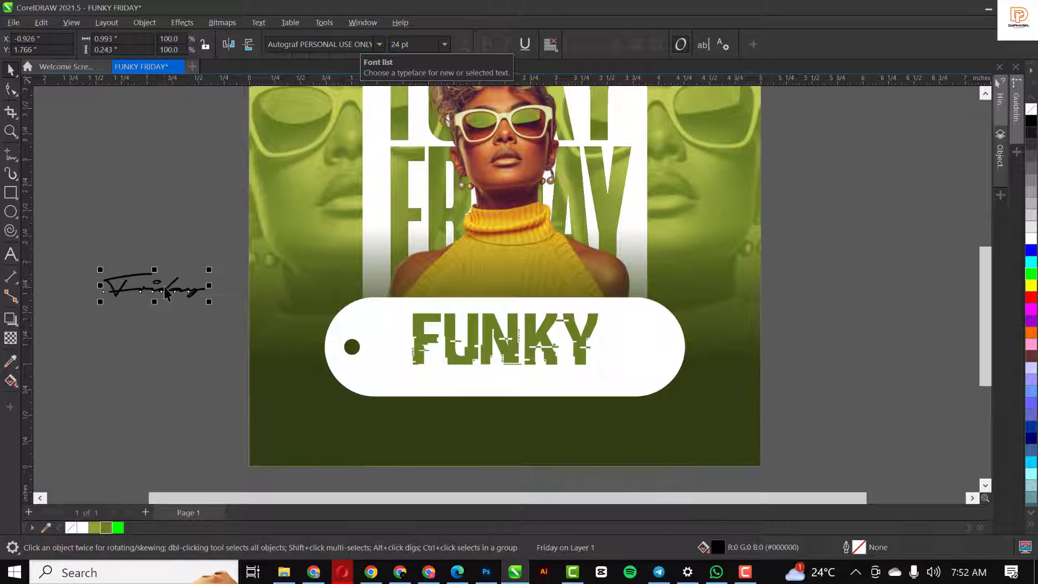
pyautogui.press('F8')
pyautogui.write('s')
pyautogui.hotkey('ctrl', 'space')
# Place Fridays just under FUNKY on the badge and colour it olive #697F25
pyautogui.moveTo(199, 292); pyautogui.dragTo(572, 329)
pyautogui.moveTo(538, 382)
pyautogui.mouseDown()
pyautogui.moveTo(551, 385)
pyautogui.moveTo(542, 382)
pyautogui.mouseUp()
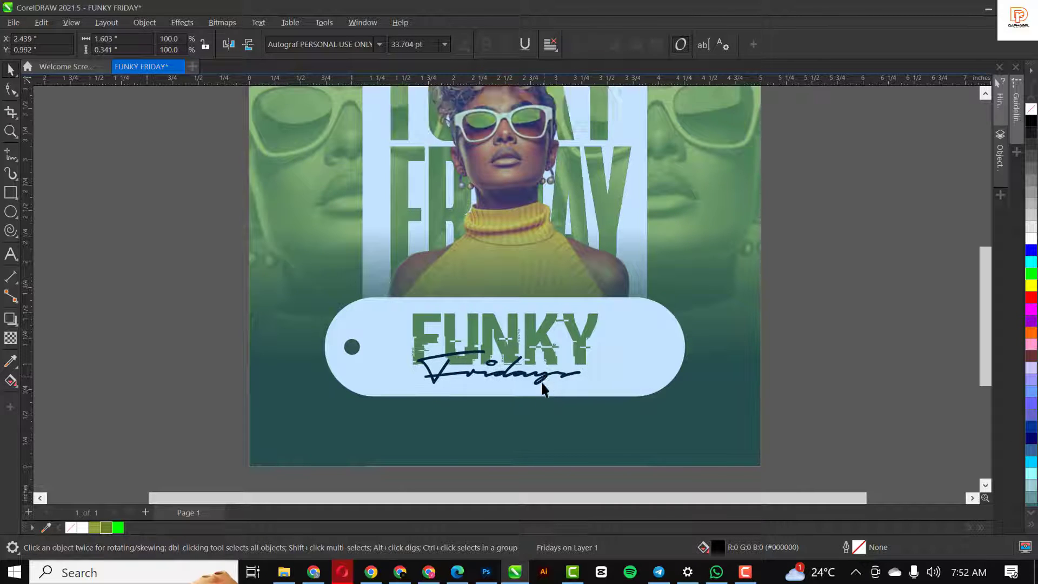
pyautogui.click(107, 528)
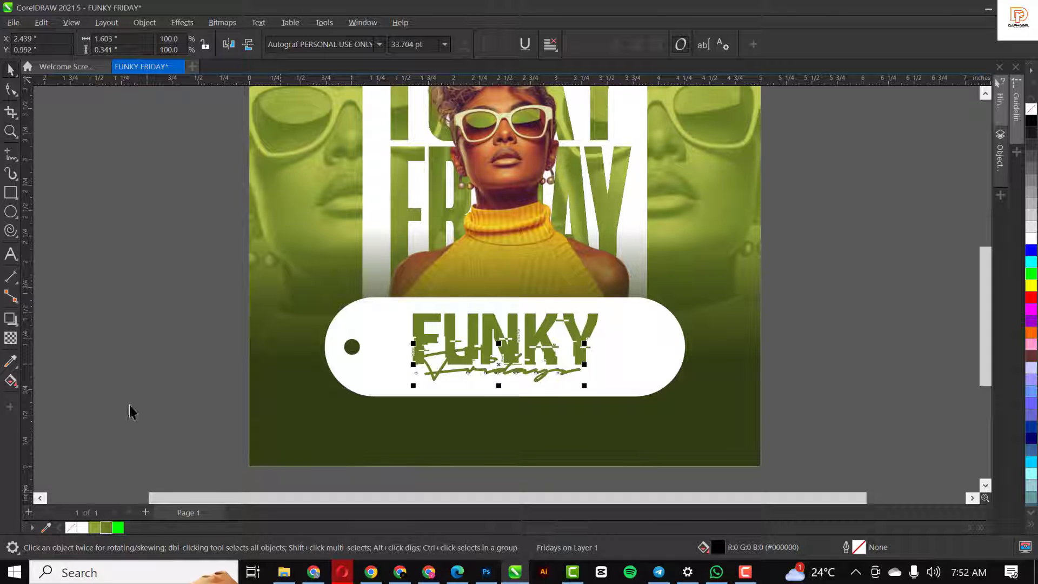
pyautogui.press('Escape')
pyautogui.scroll(-2, 643, 344)
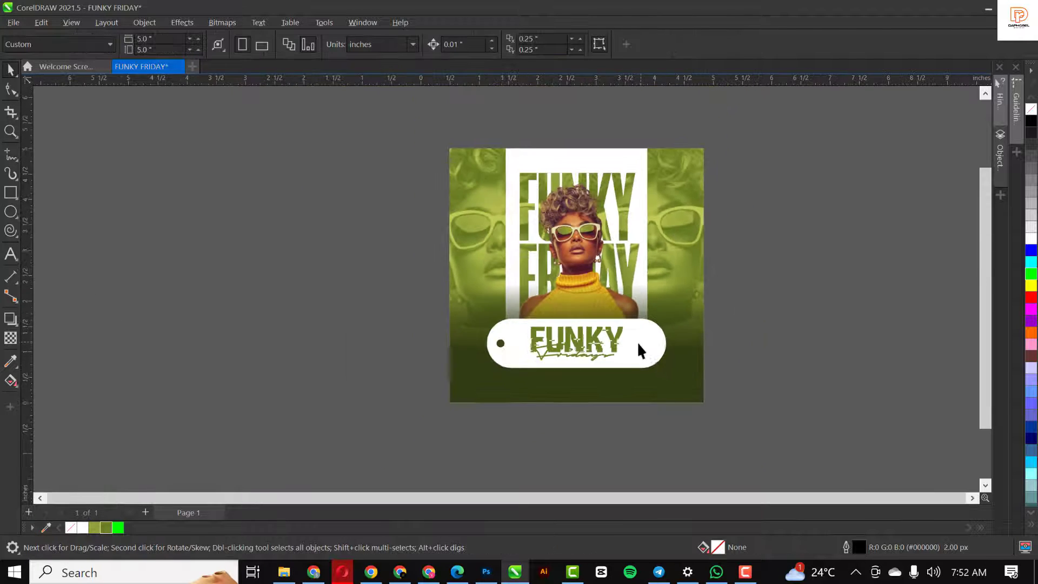
pyautogui.scroll(2, 614, 364)
pyautogui.scroll(3, 580, 361)
pyautogui.moveTo(560, 339); pyautogui.dragTo(577, 345)
pyautogui.scroll(-3, 578, 341)
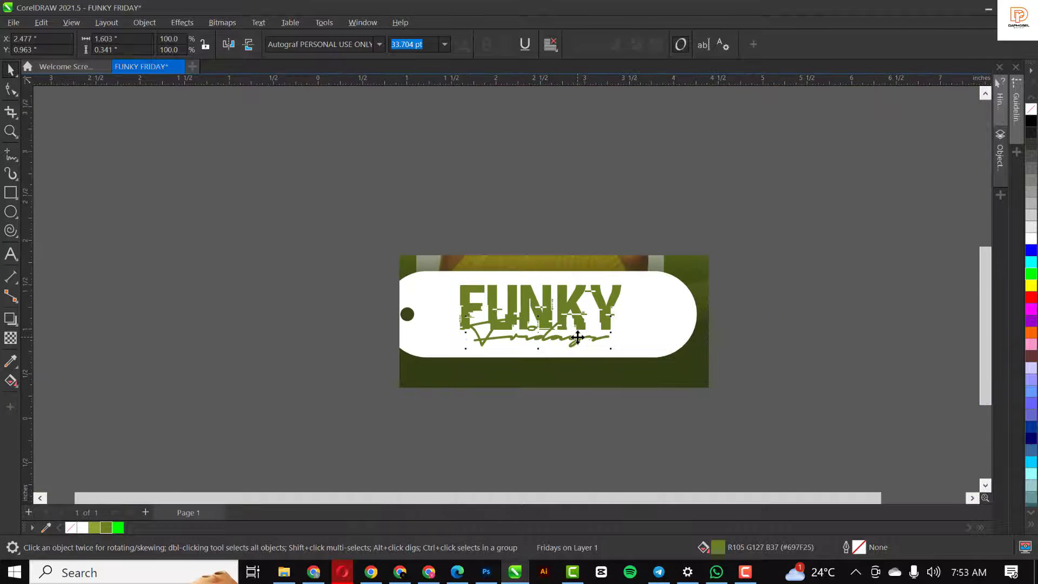
pyautogui.scroll(-2, 577, 337)
pyautogui.click(770, 289)
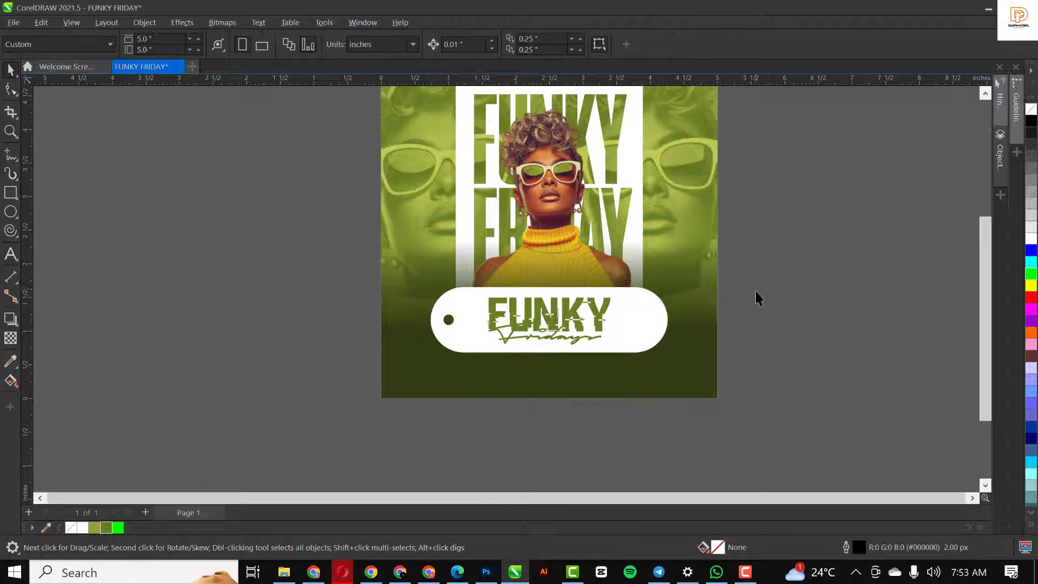
pyautogui.scroll(2, 604, 312)
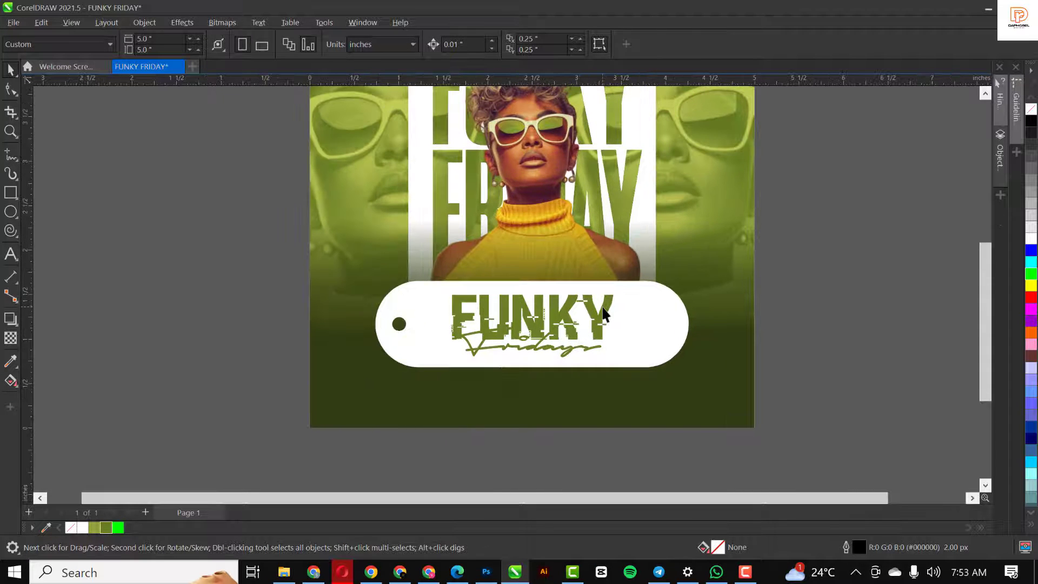
# Draw a rectangle over the FUNKY Fridays lettering, round its corners and widen it evenly
pyautogui.click(463, 282)
pyautogui.press('F6')
pyautogui.moveTo(436, 274); pyautogui.dragTo(645, 380)
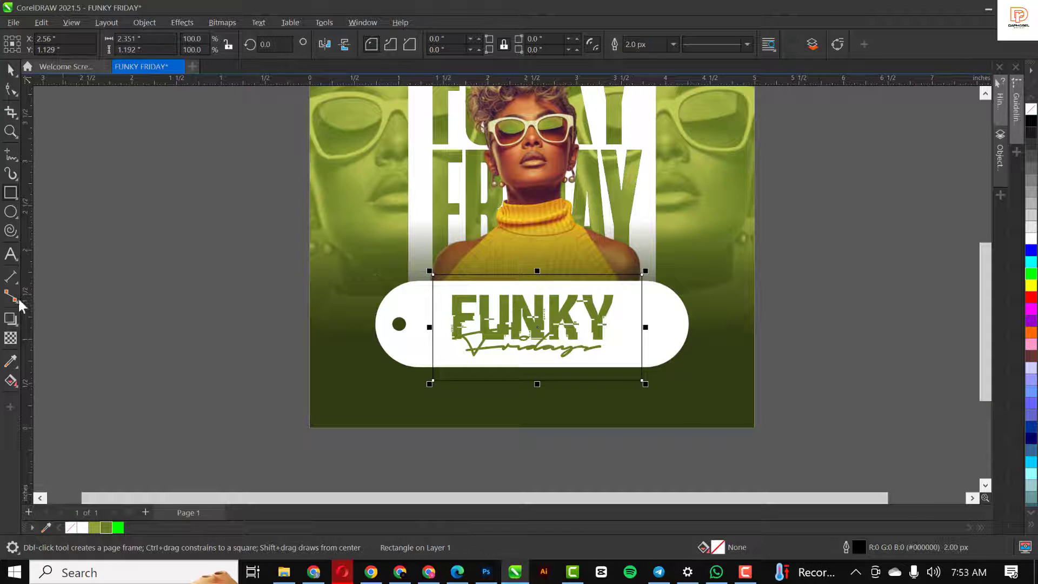
pyautogui.click(11, 91)
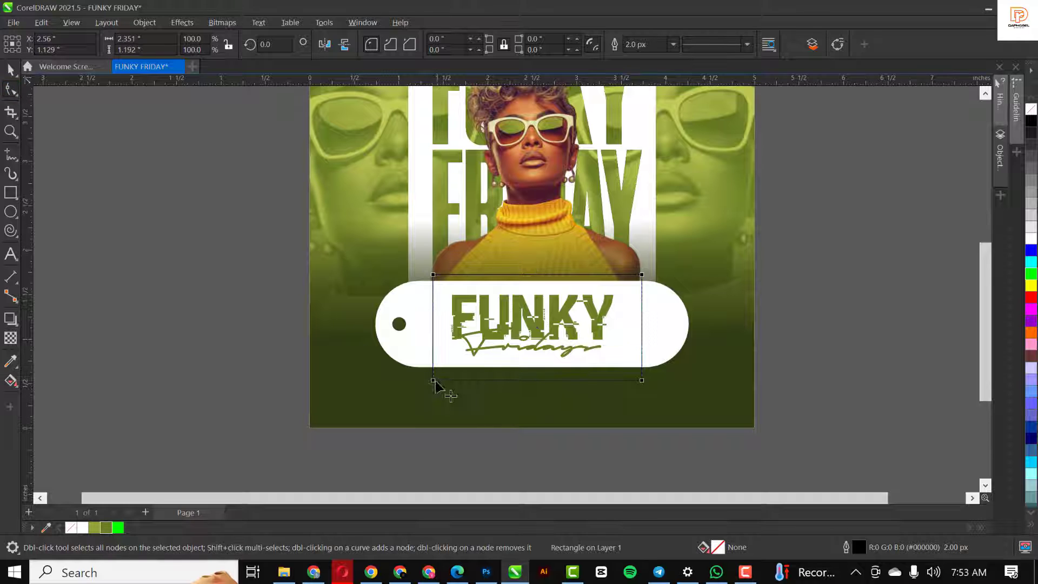
pyautogui.moveTo(436, 381); pyautogui.dragTo(479, 384)
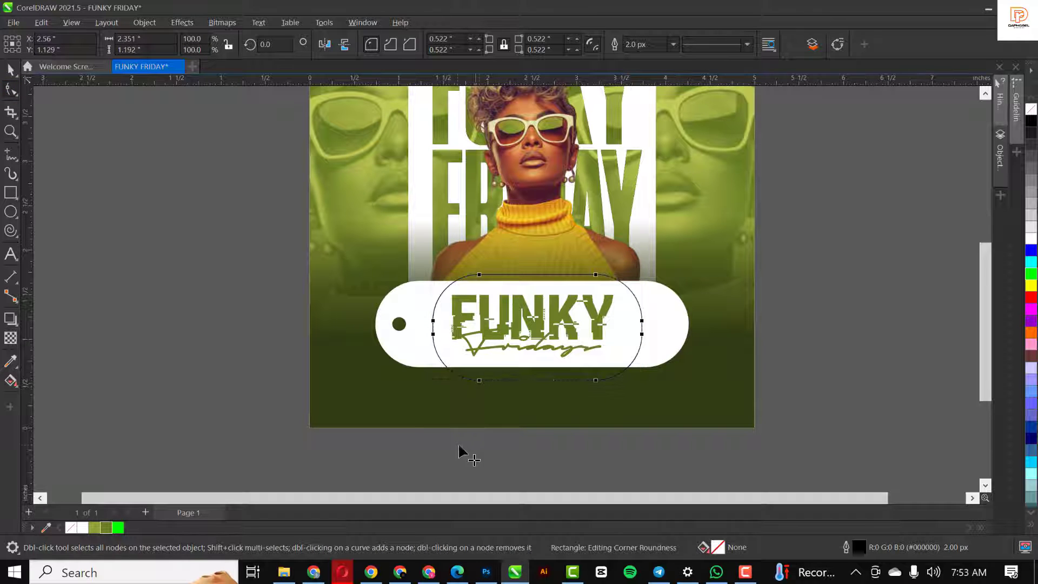
pyautogui.press('space')
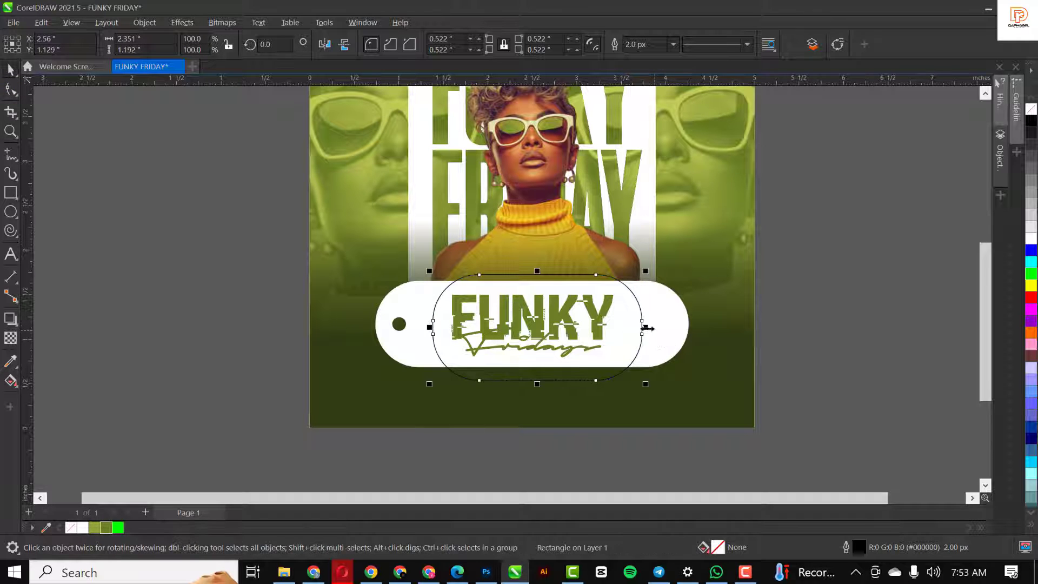
pyautogui.moveTo(662, 326); pyautogui.dragTo(665, 327)
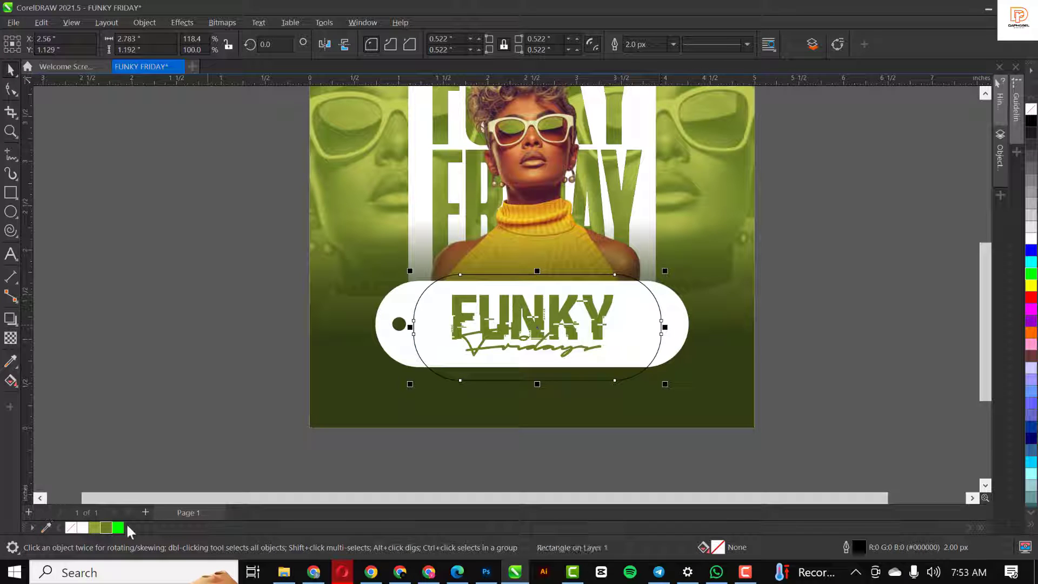
# Fill the rounded rectangle a dark olive green and remove its outline
pyautogui.click(104, 529)
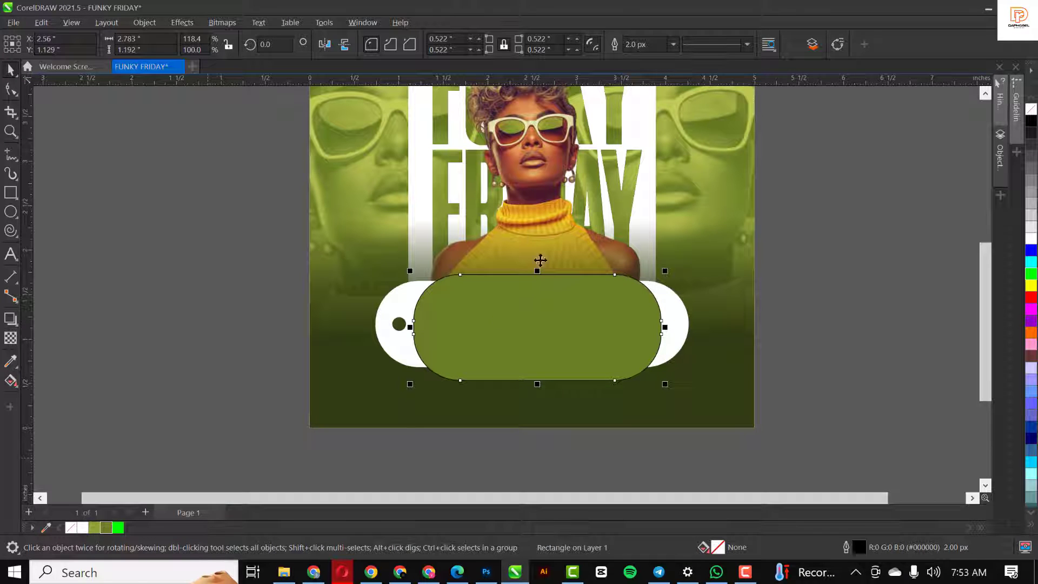
pyautogui.rightClick(1033, 110)
pyautogui.keyDown('ctrl'); pyautogui.click(1033, 124); pyautogui.keyUp('ctrl')
pyautogui.keyDown('ctrl'); pyautogui.click(1033, 124); pyautogui.keyUp('ctrl')
pyautogui.keyDown('ctrl'); pyautogui.click(1033, 124); pyautogui.keyUp('ctrl')
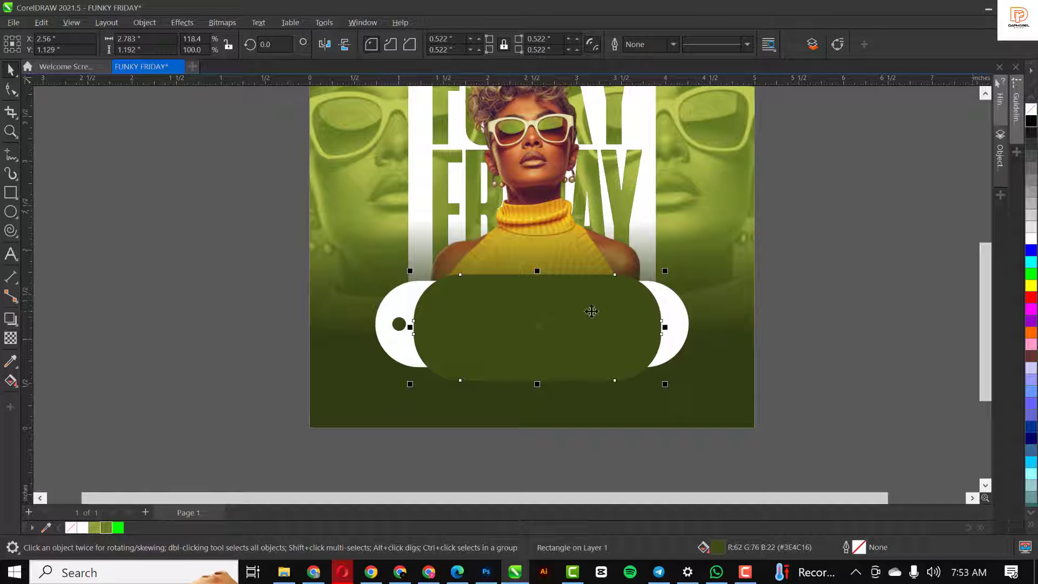
pyautogui.scroll(1, 591, 312)
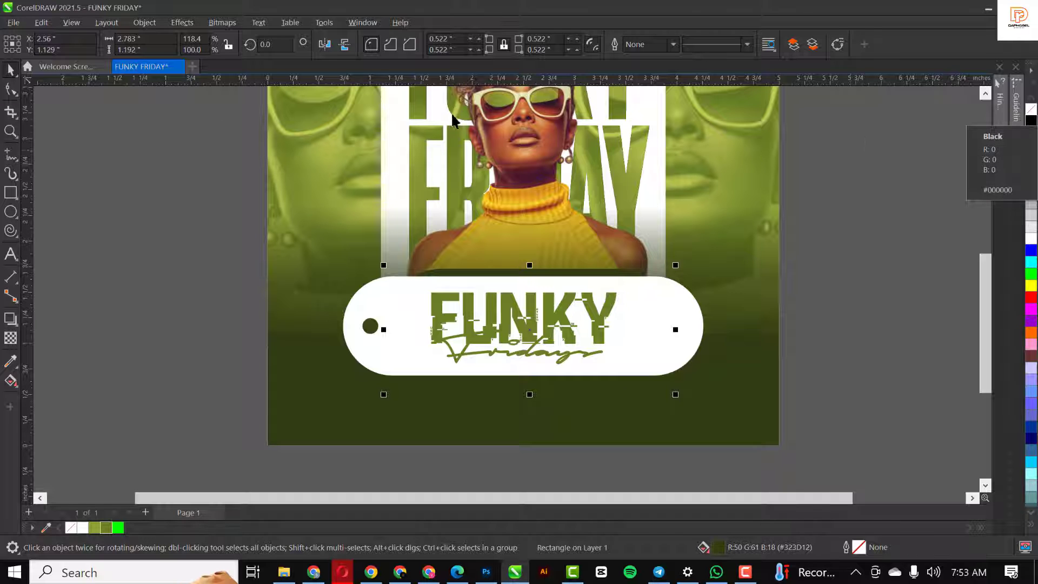
# Apply a 15.9-pixel Gaussian blur to the rectangle behind the badge
pyautogui.click(174, 22)
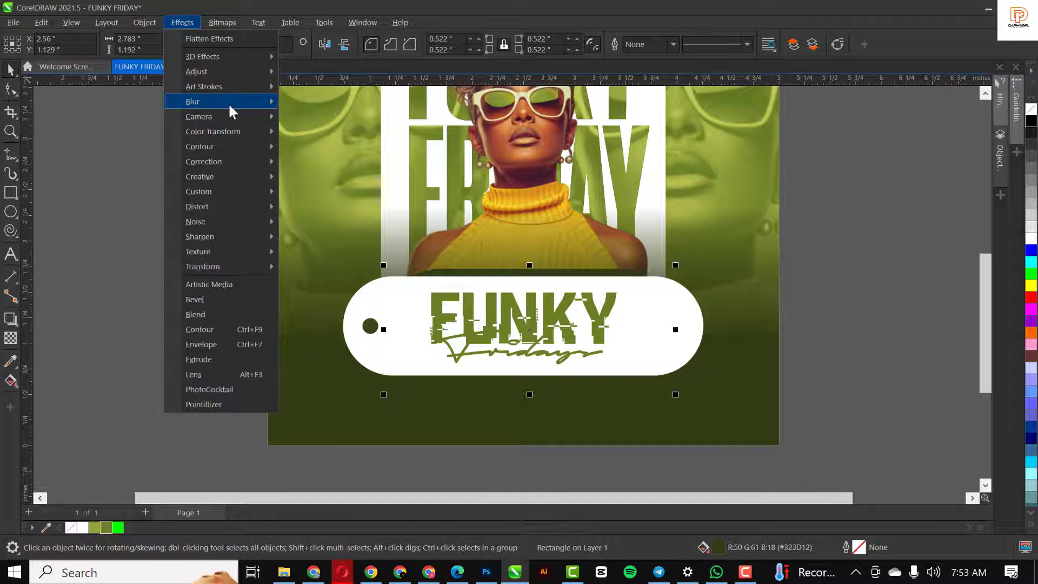
pyautogui.moveTo(228, 103)
pyautogui.click(354, 130)
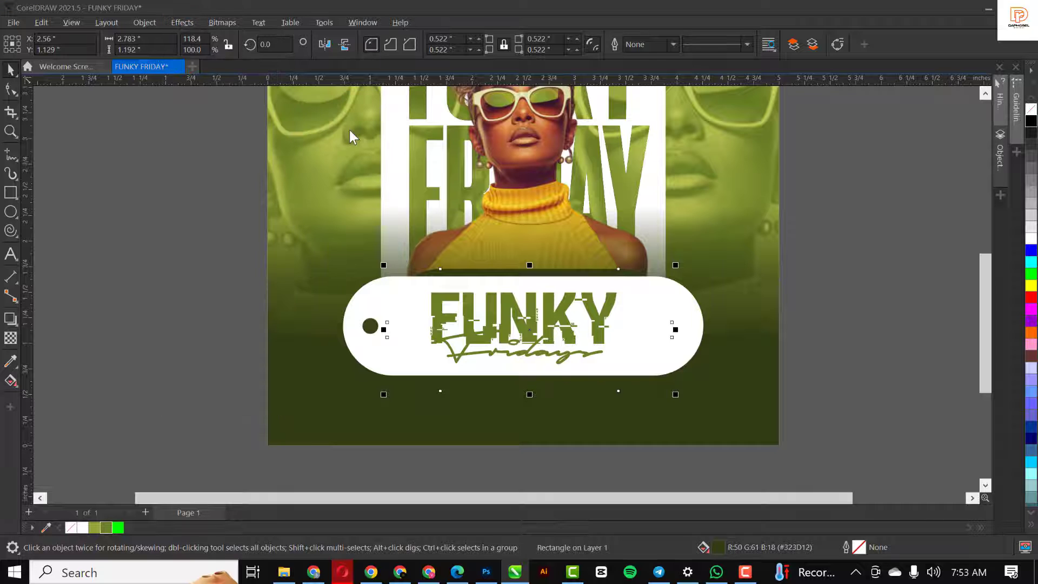
pyautogui.moveTo(561, 235); pyautogui.dragTo(820, 130)
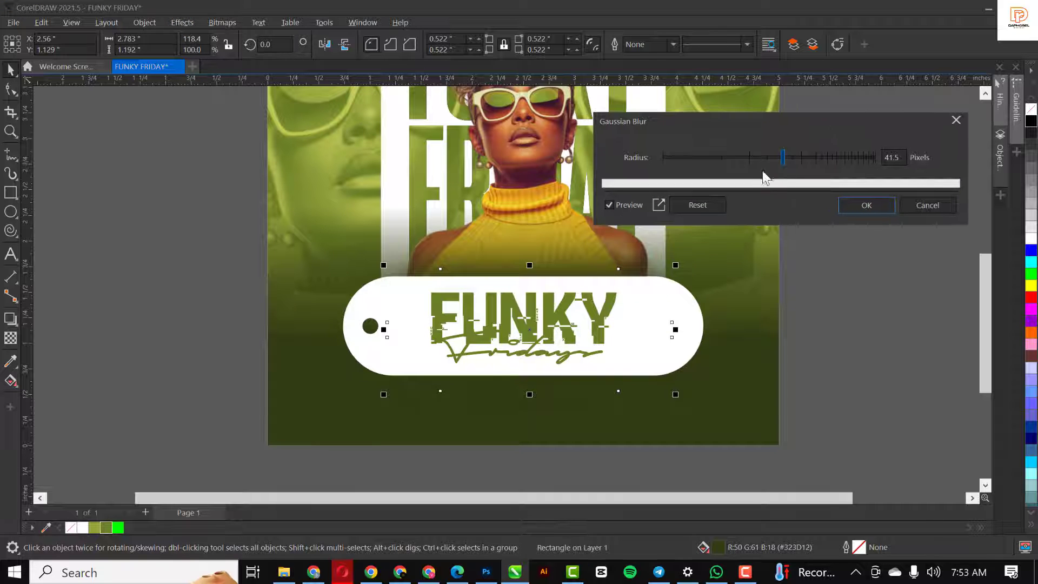
pyautogui.click(739, 157)
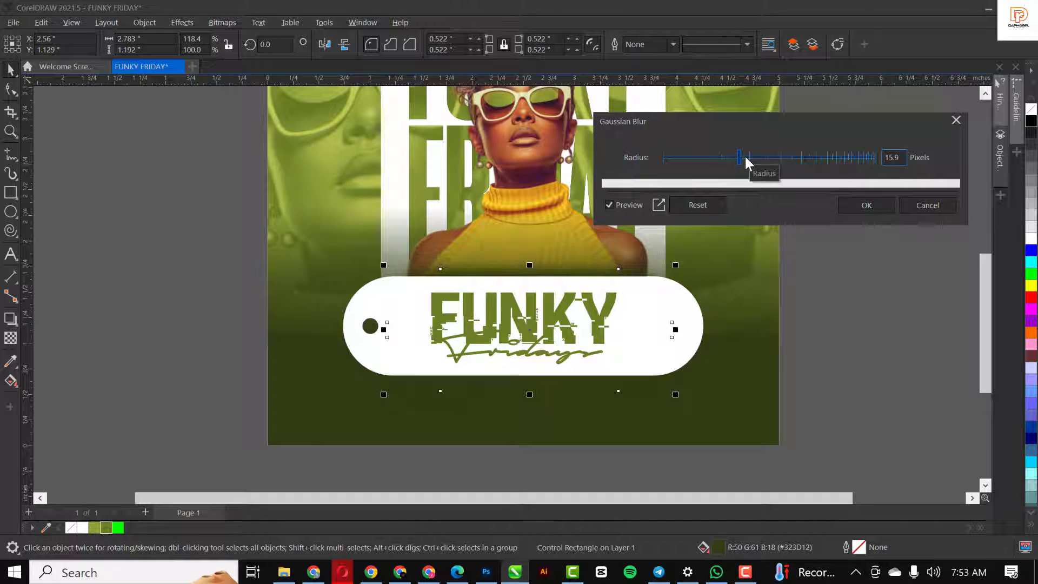
pyautogui.click(844, 206)
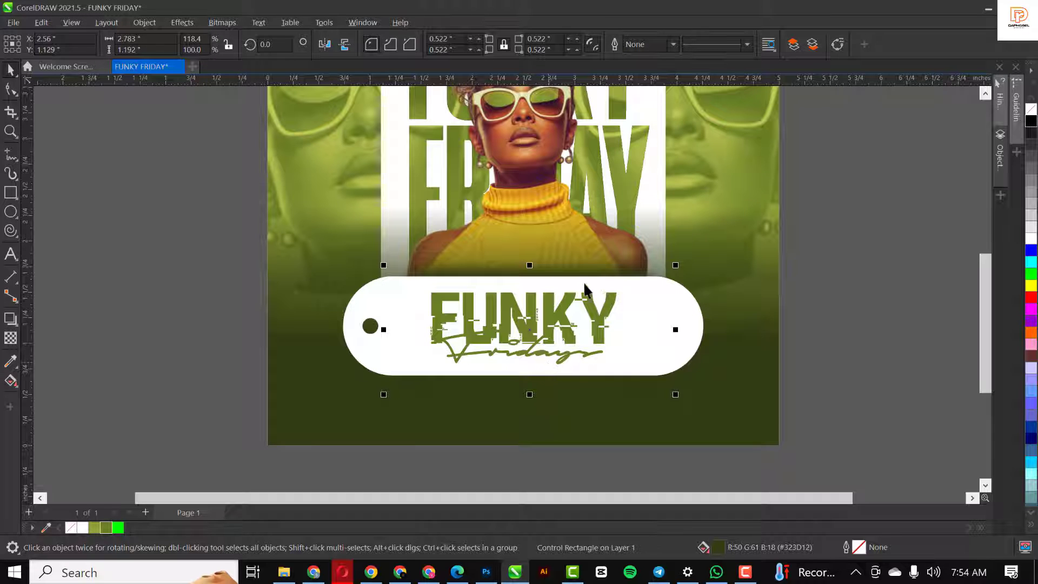
# Recolour the blurred glow, trying yellow, cyan, green and black, ending on deep olive #384414
pyautogui.click(1033, 288)
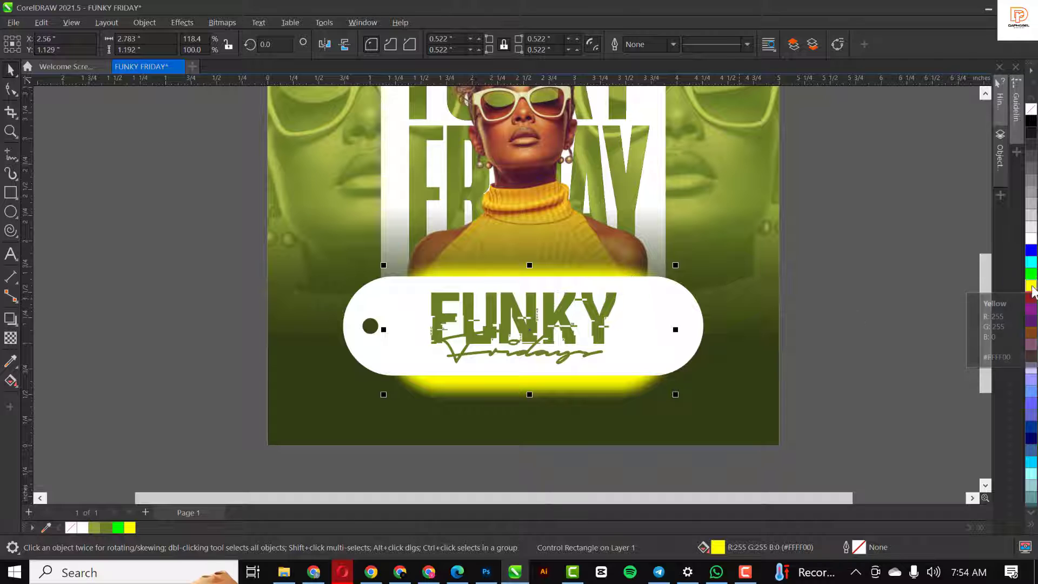
pyautogui.click(1031, 263)
pyautogui.scroll(-3, 835, 323)
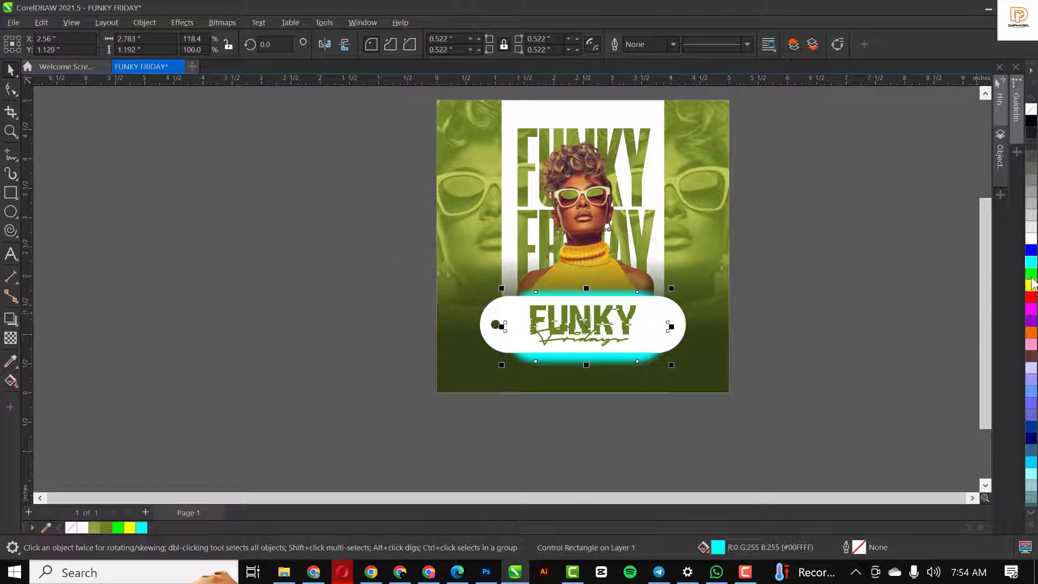
pyautogui.click(1031, 277)
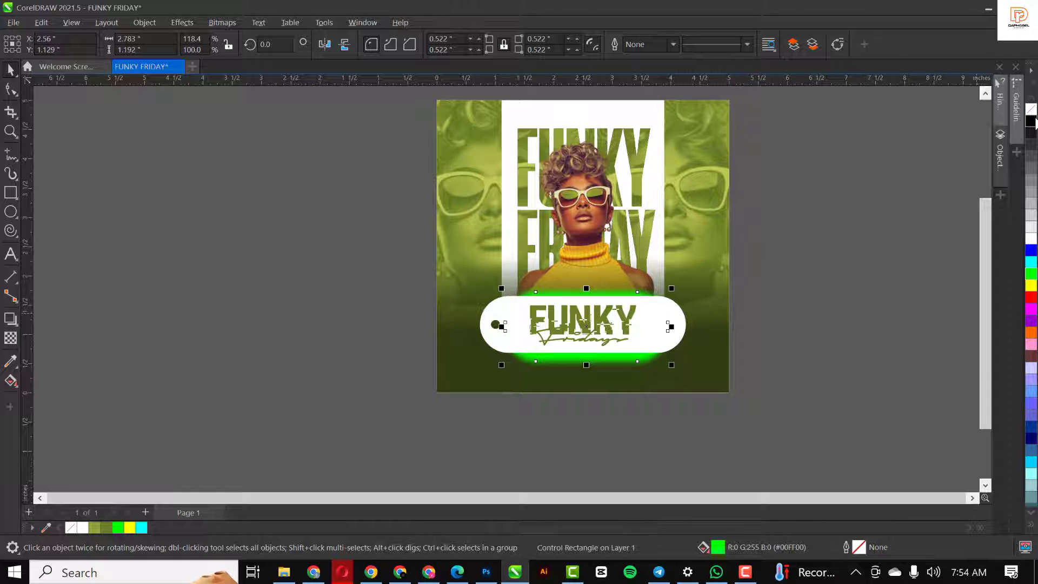
pyautogui.click(1033, 121)
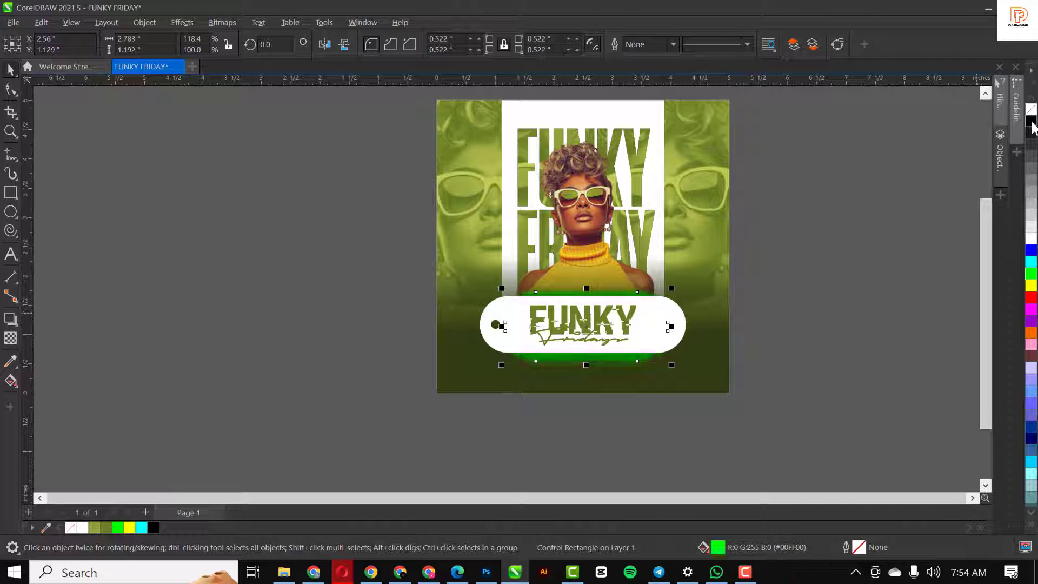
pyautogui.click(96, 526)
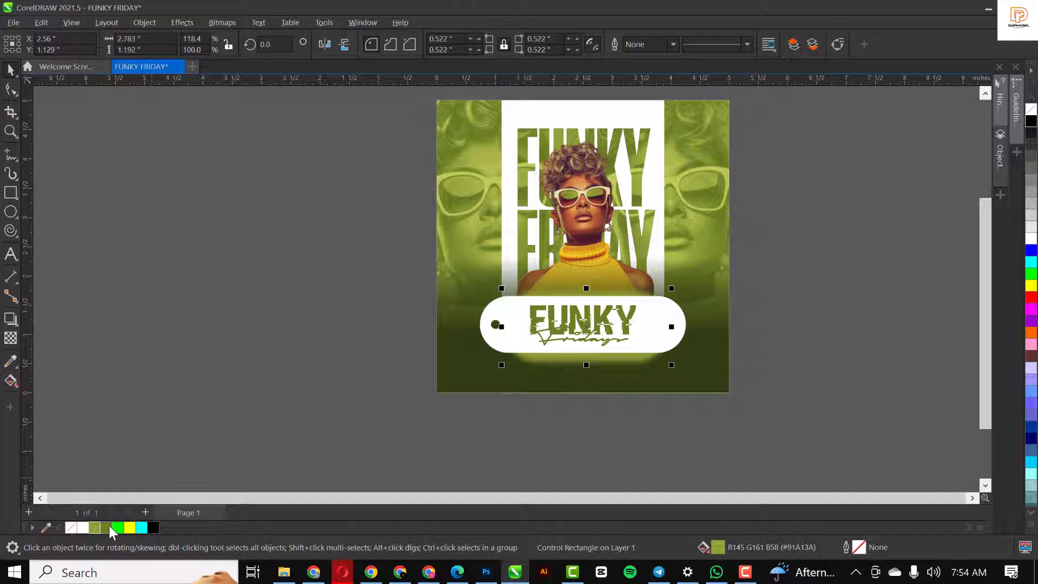
pyautogui.click(107, 526)
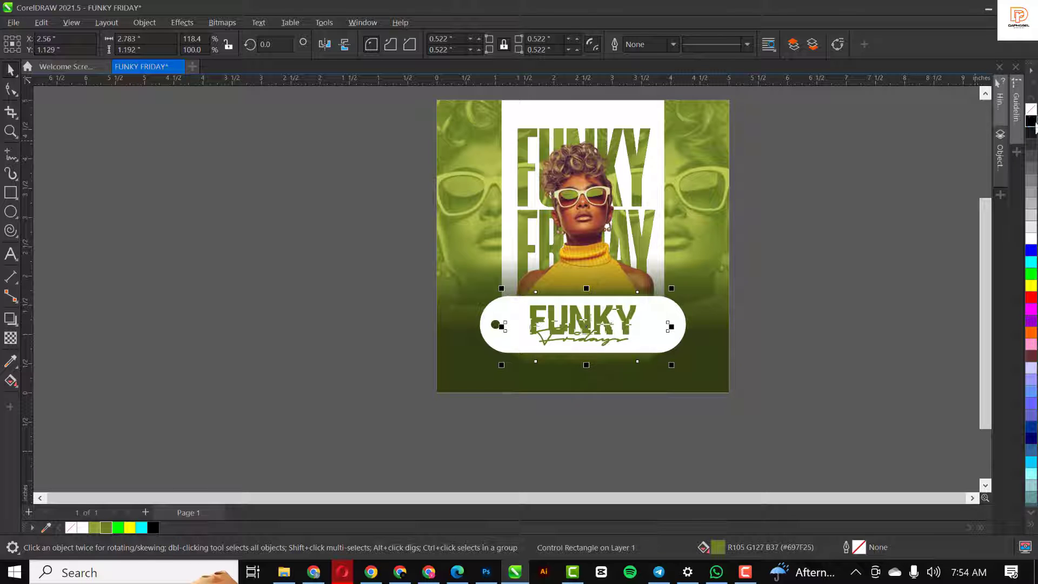
pyautogui.press('F10')
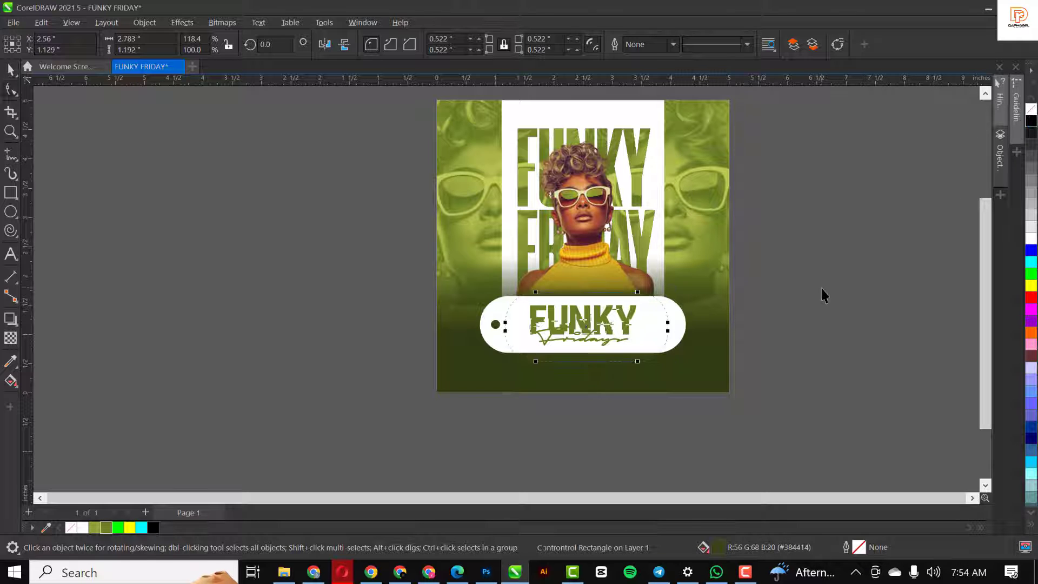
pyautogui.click(11, 69)
# Marquee-select the FUNKY tag's badge, text and glow and move them slightly higher
pyautogui.click(232, 266)
pyautogui.scroll(3, 575, 357)
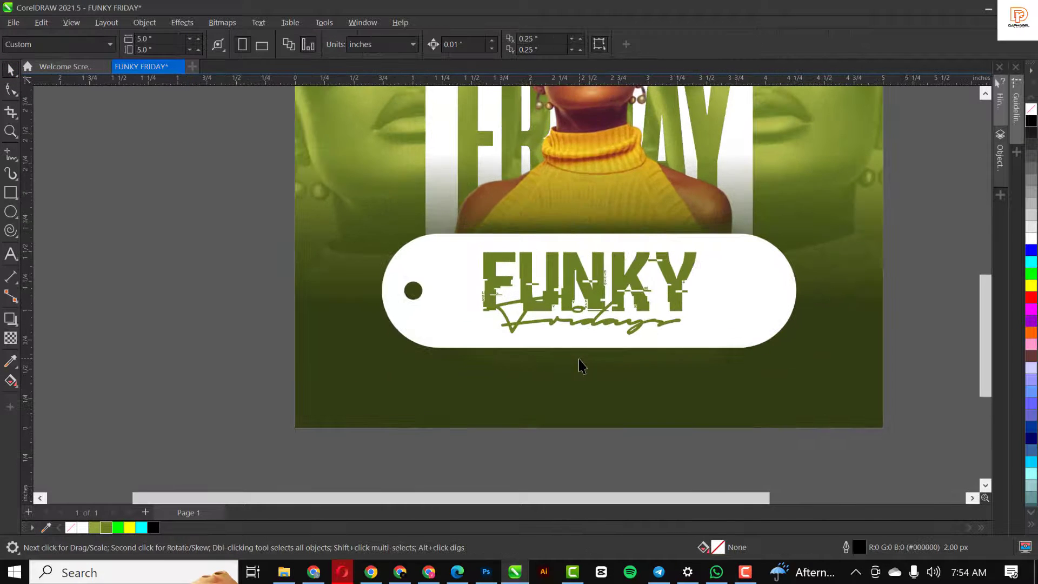
pyautogui.scroll(-3, 579, 359)
pyautogui.scroll(-1, 578, 362)
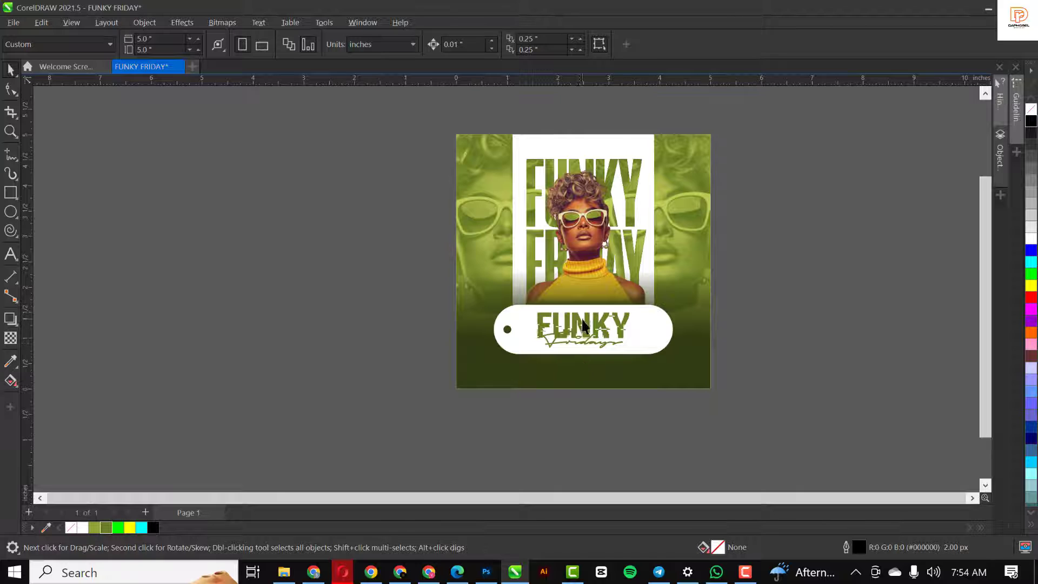
pyautogui.scroll(-2, 574, 346)
pyautogui.scroll(2, 665, 258)
pyautogui.scroll(1, 654, 232)
pyautogui.scroll(-1, 648, 216)
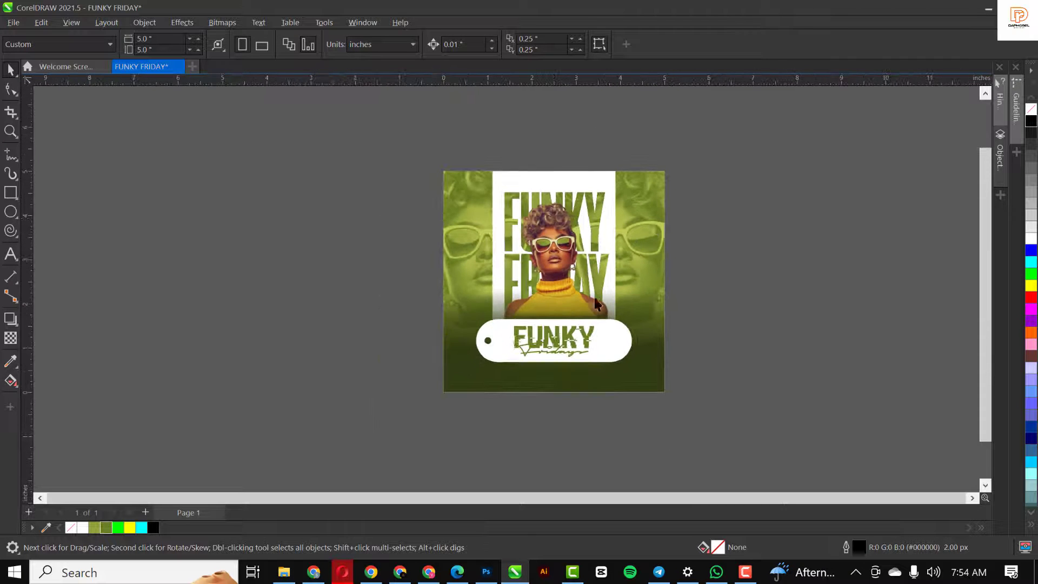
pyautogui.scroll(2, 551, 364)
pyautogui.scroll(1, 540, 373)
pyautogui.scroll(-1, 570, 357)
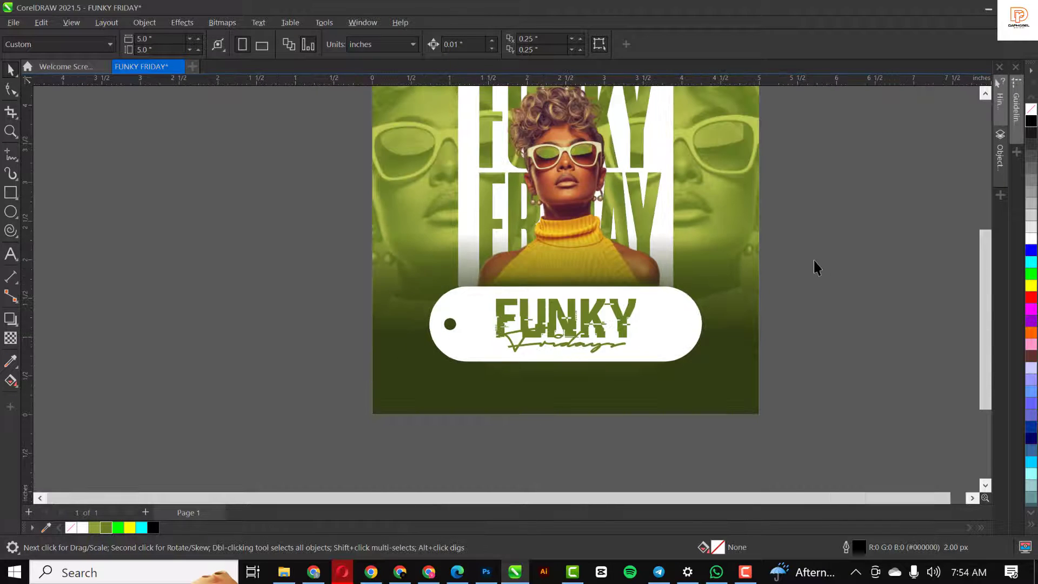
pyautogui.moveTo(854, 256); pyautogui.dragTo(378, 396)
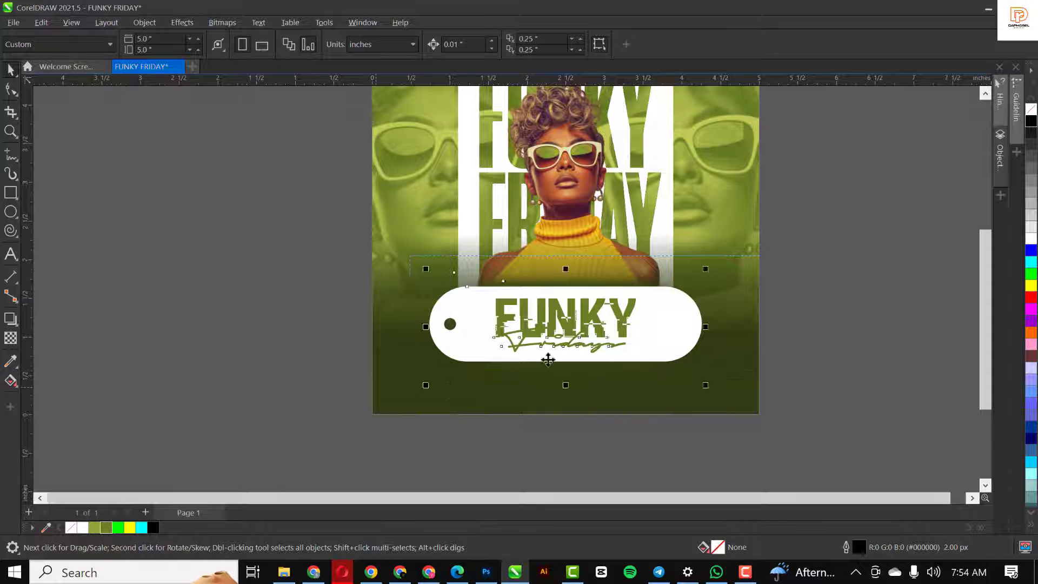
pyautogui.moveTo(563, 340); pyautogui.dragTo(556, 389)
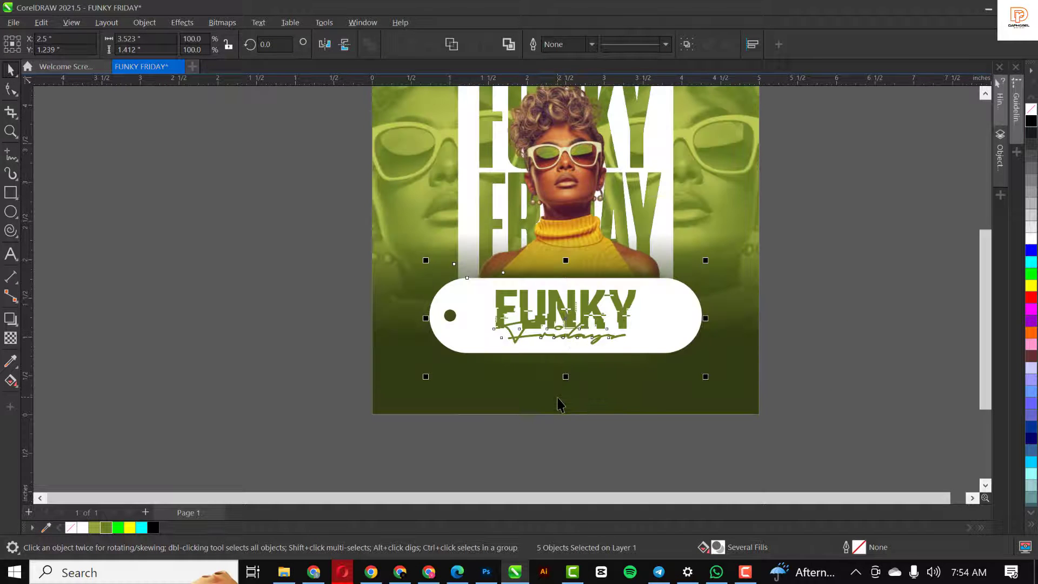
pyautogui.scroll(-2, 569, 328)
pyautogui.scroll(3, 588, 237)
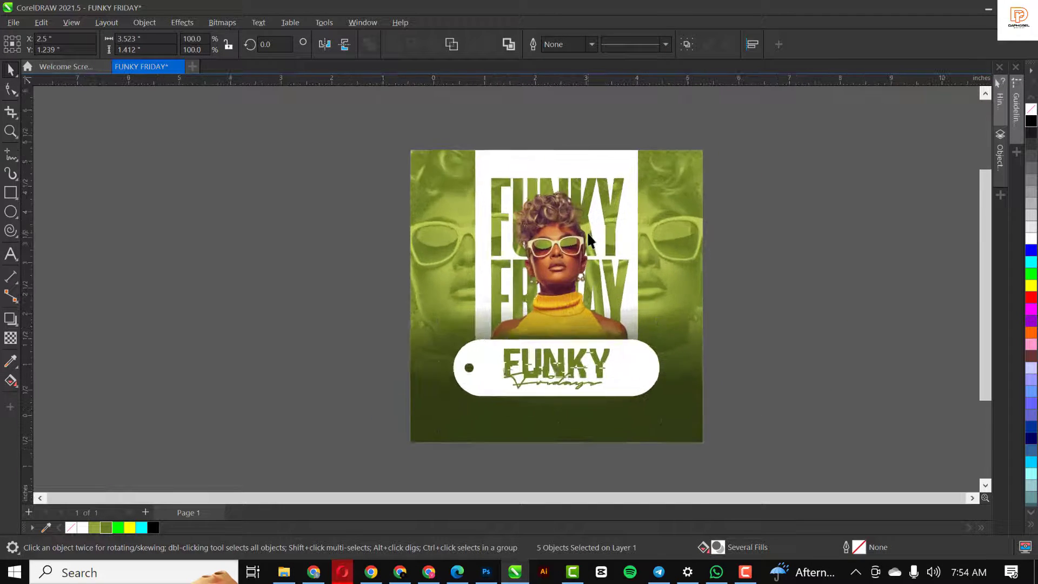
pyautogui.click(688, 231)
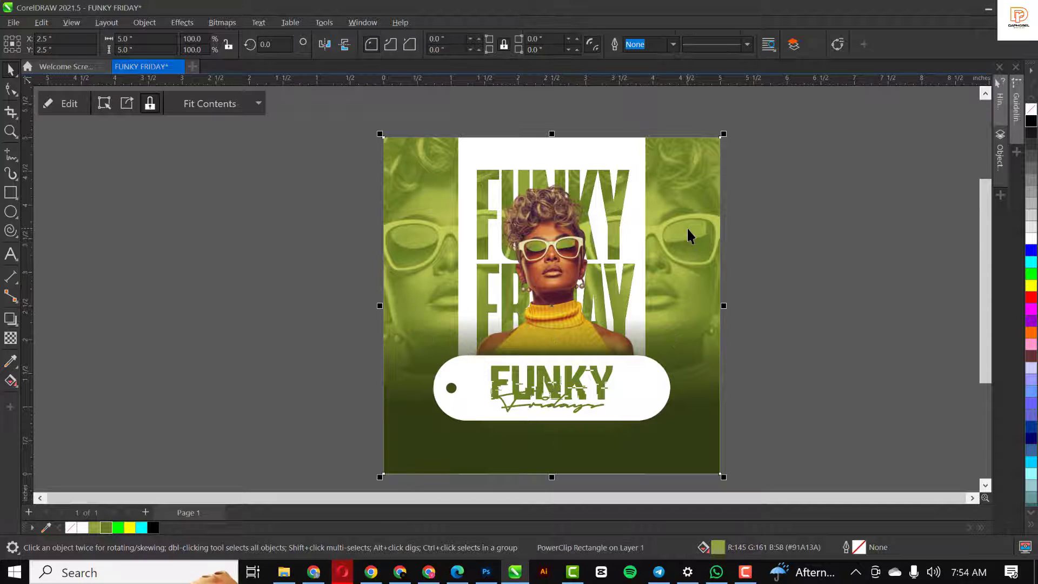
pyautogui.scroll(-2, 596, 184)
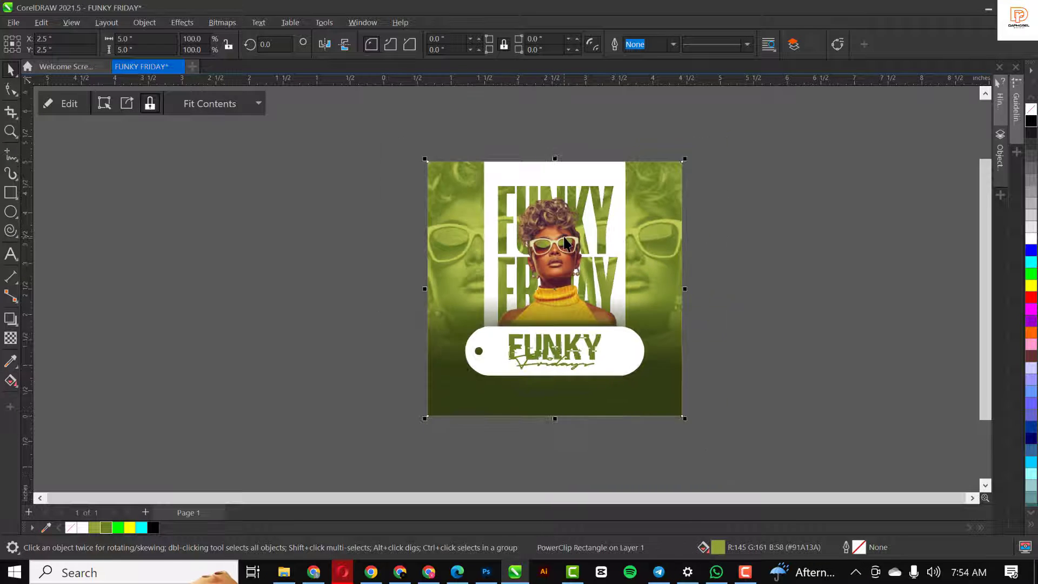
pyautogui.scroll(3, 570, 364)
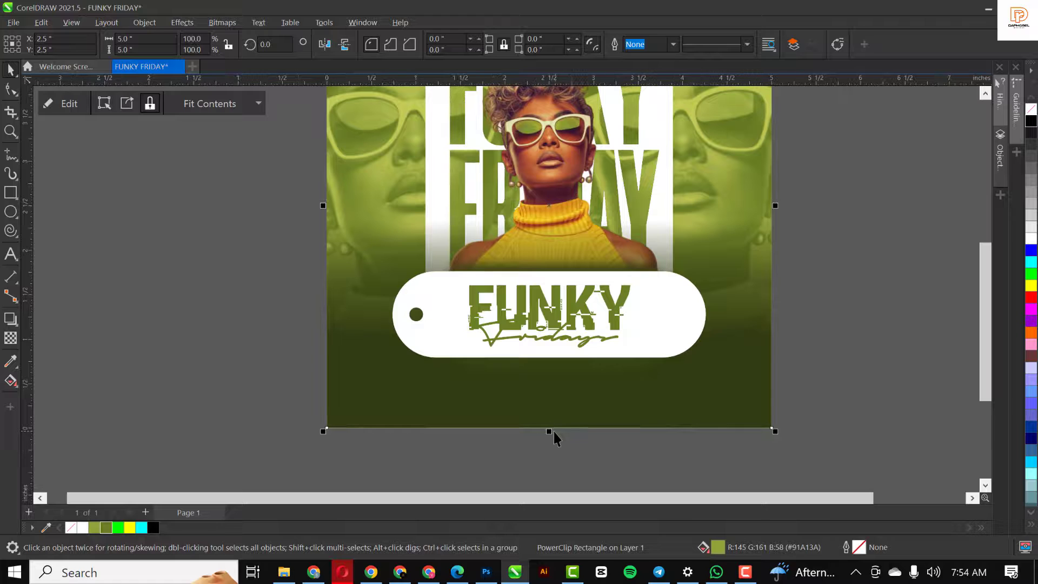
# Type DE PAUL'S CLUB AND LOUNGE and set it in Montserrat ExtraBold
pyautogui.click(11, 255)
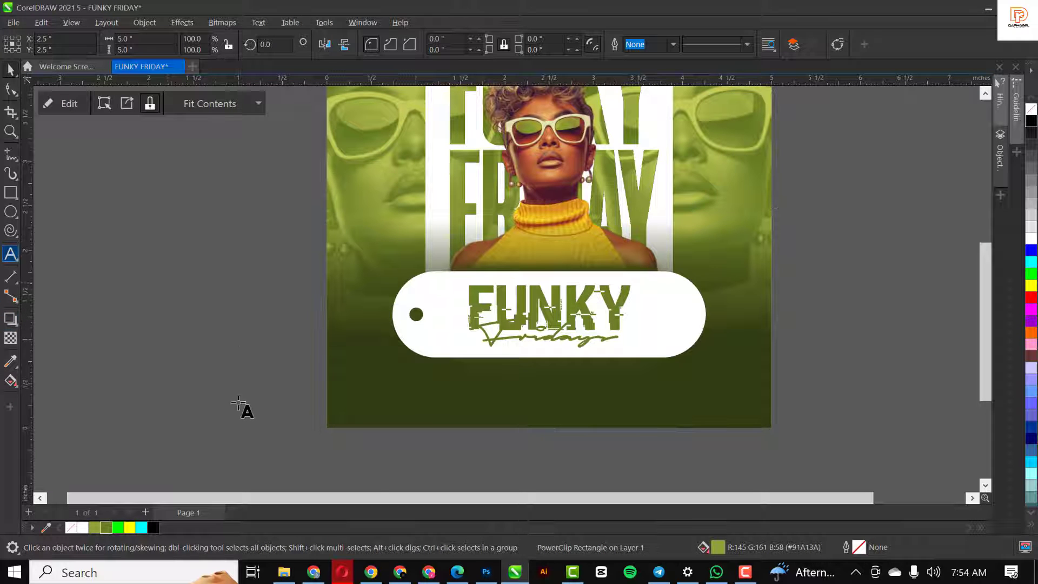
pyautogui.click(219, 379)
pyautogui.write("DE PAUL'S CLUB AND LOUNGE")
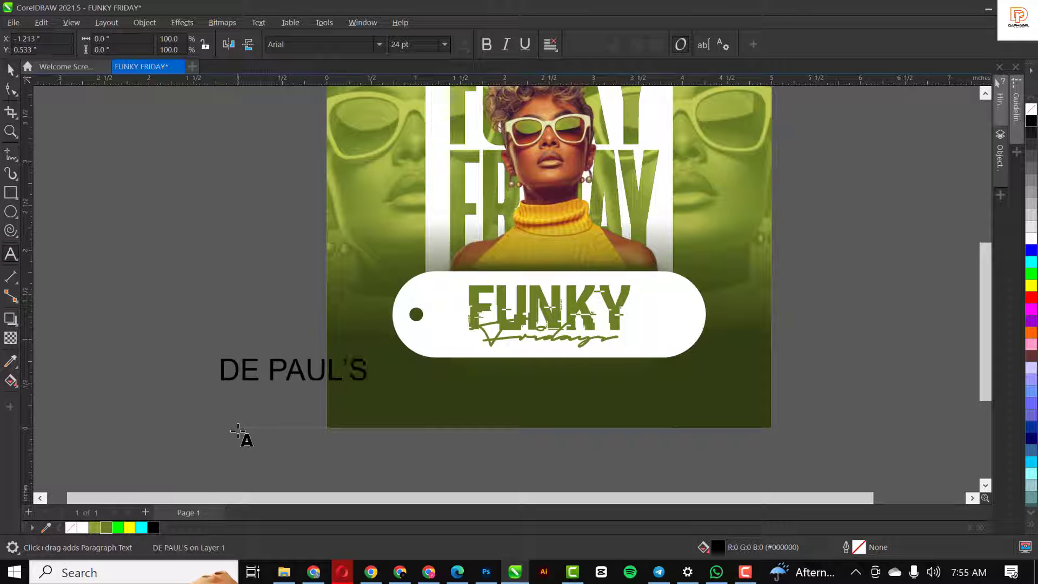
pyautogui.click(378, 44)
pyautogui.write('MONTSE')
pyautogui.scroll(-3, 335, 211)
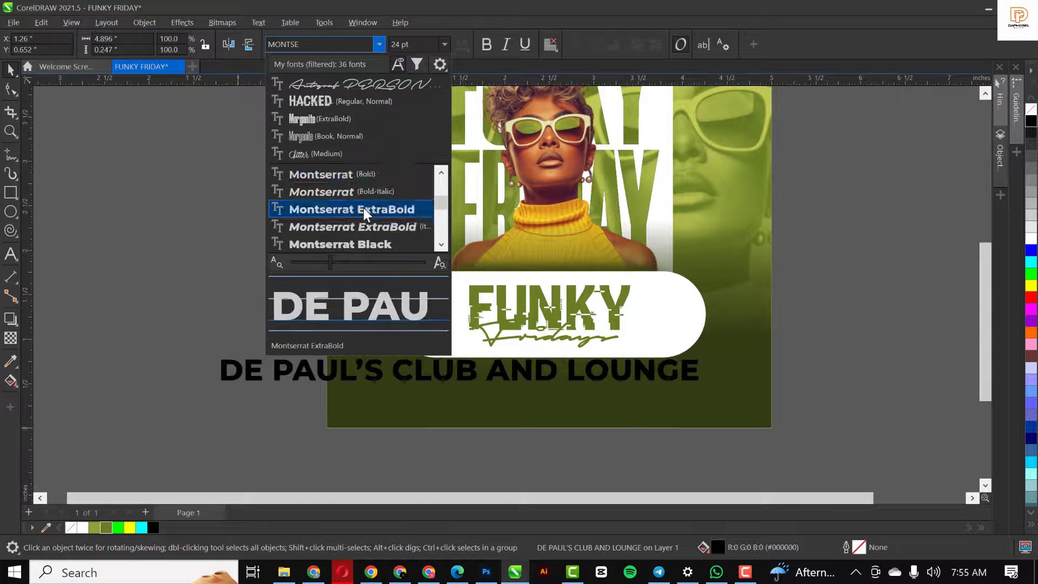
pyautogui.click(363, 207)
# Set the club name to size 48, place it under the pill and fill it white
pyautogui.moveTo(613, 377); pyautogui.dragTo(565, 380)
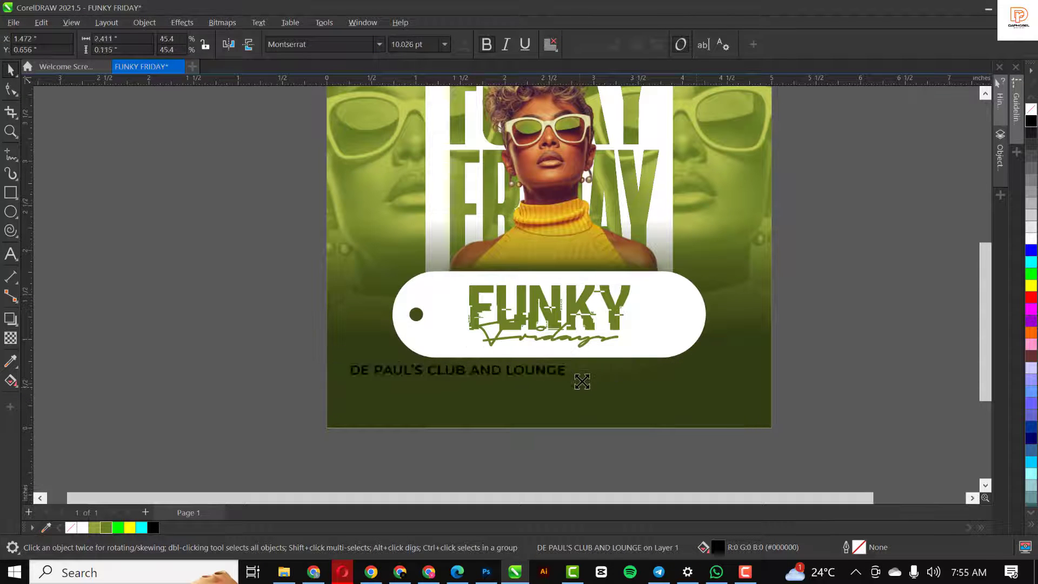
pyautogui.click(411, 44)
pyautogui.write('48')
pyautogui.press('Return')
pyautogui.click(444, 44)
pyautogui.click(421, 162)
pyautogui.moveTo(421, 377); pyautogui.dragTo(612, 378)
pyautogui.scroll(2, 568, 414)
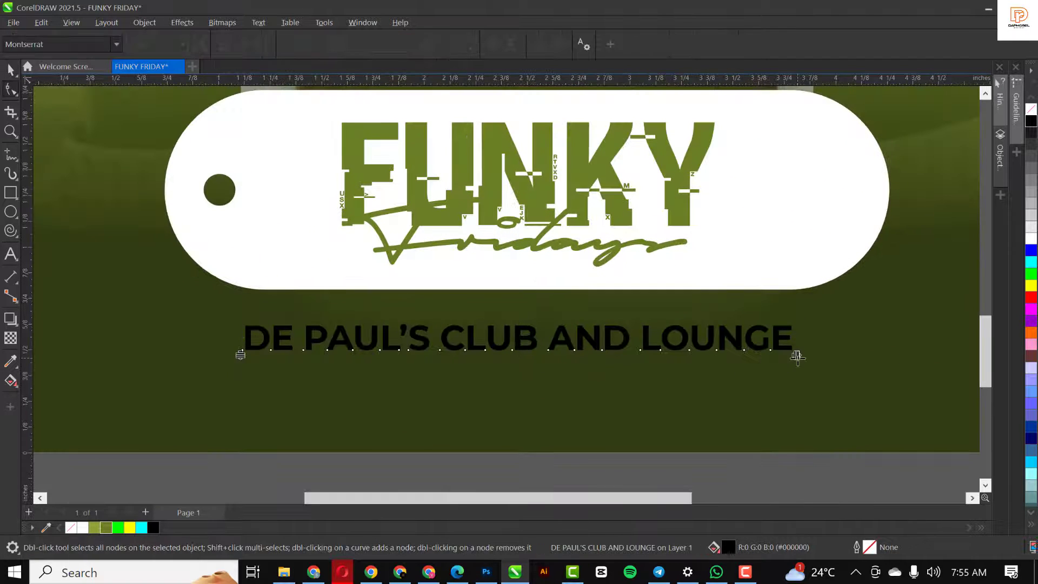
pyautogui.moveTo(580, 339); pyautogui.dragTo(580, 335)
pyautogui.click(1032, 239)
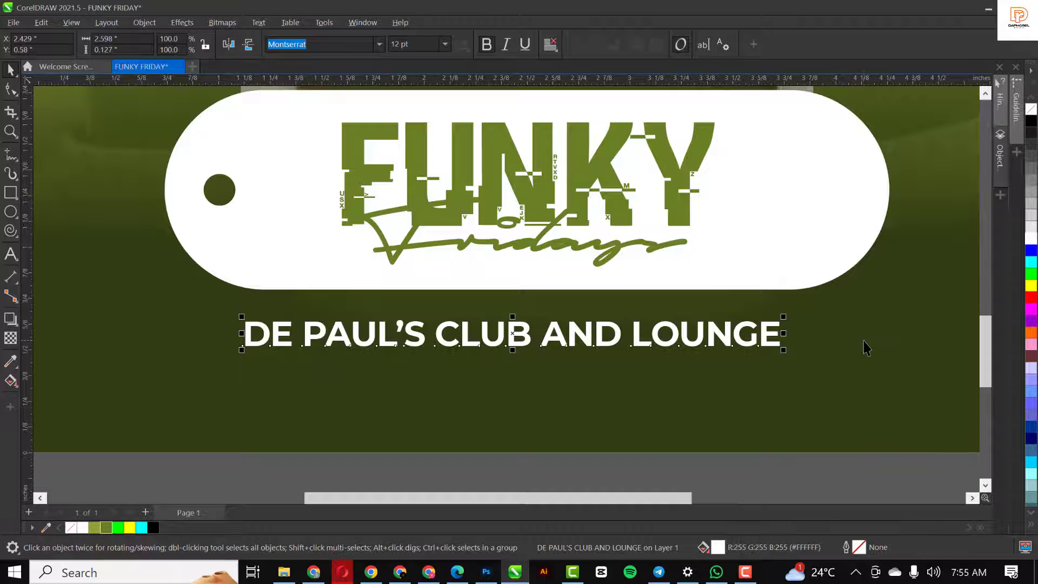
# Duplicate the club name below, retype it as the venue's street address and scale it down
pyautogui.moveTo(458, 361); pyautogui.dragTo(494, 366)
pyautogui.tripleClick(500, 373)
pyautogui.write('21 Temp')
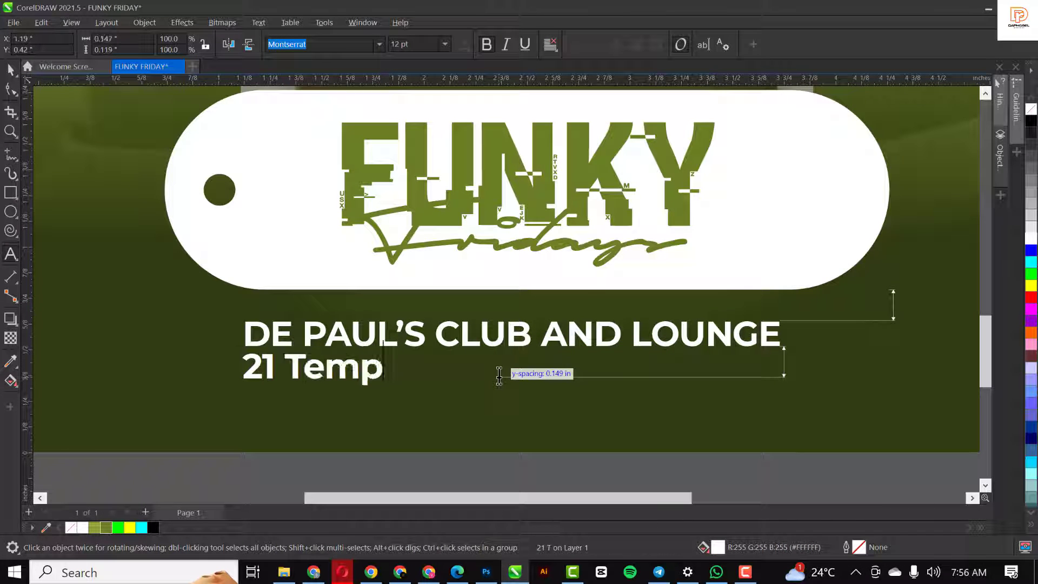
pyautogui.write('le St, Liverpool')
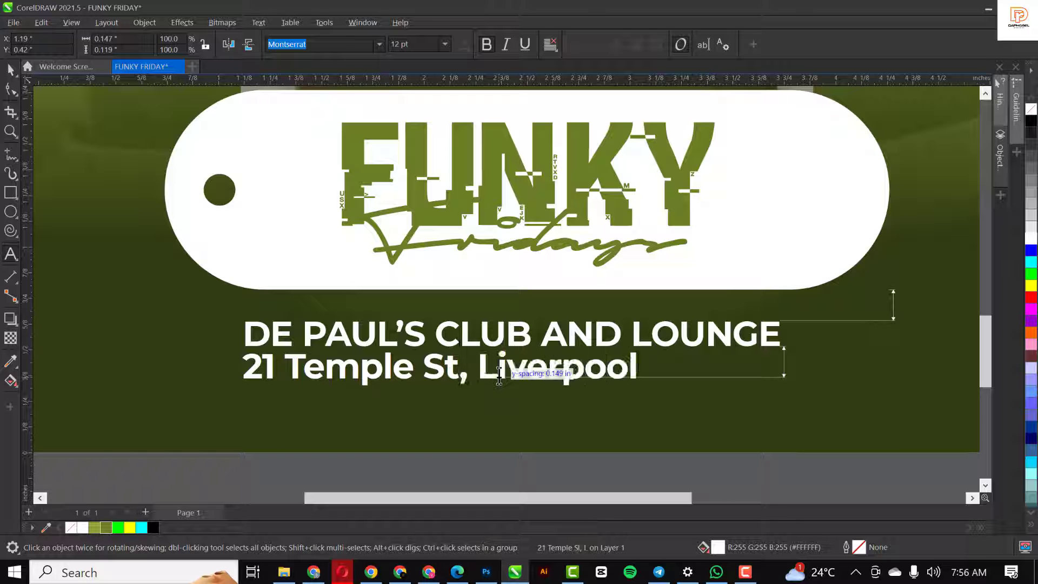
pyautogui.write(' L2 5RH, Un')
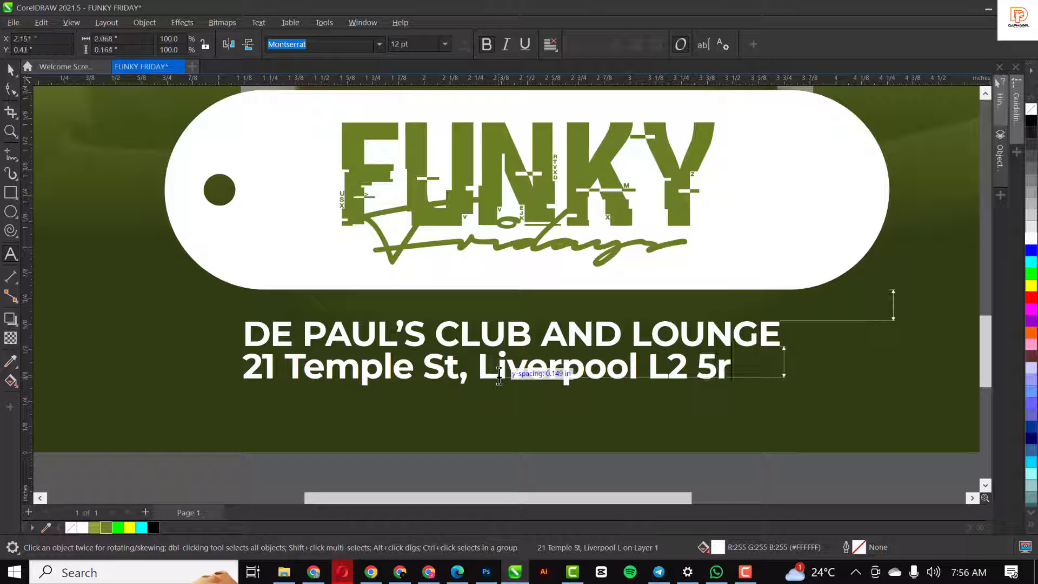
pyautogui.write('ited Kingdom')
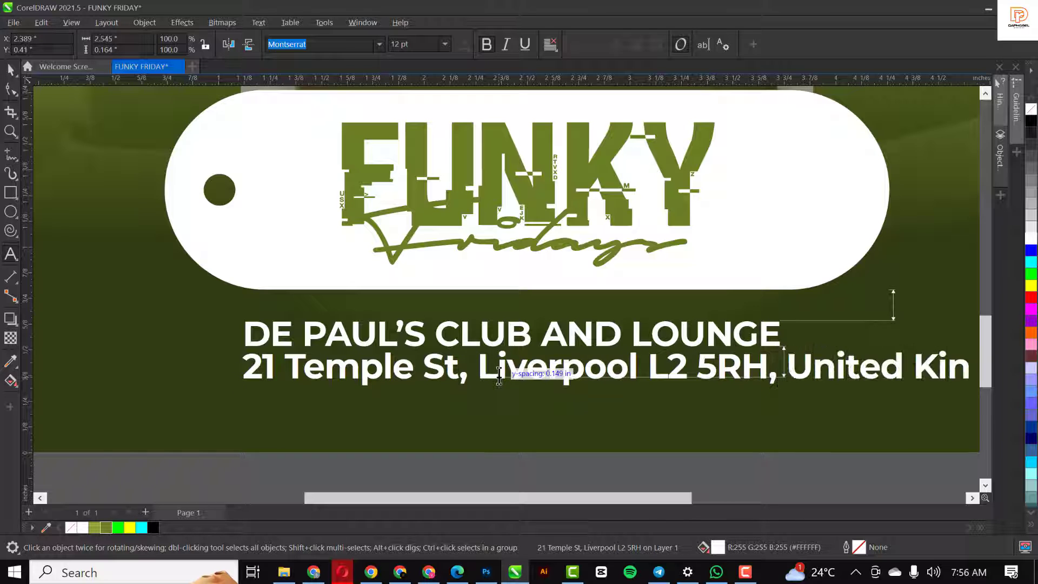
pyautogui.hotkey('ctrl', 'space')
pyautogui.scroll(-1, 790, 399)
pyautogui.moveTo(784, 383); pyautogui.dragTo(563, 377)
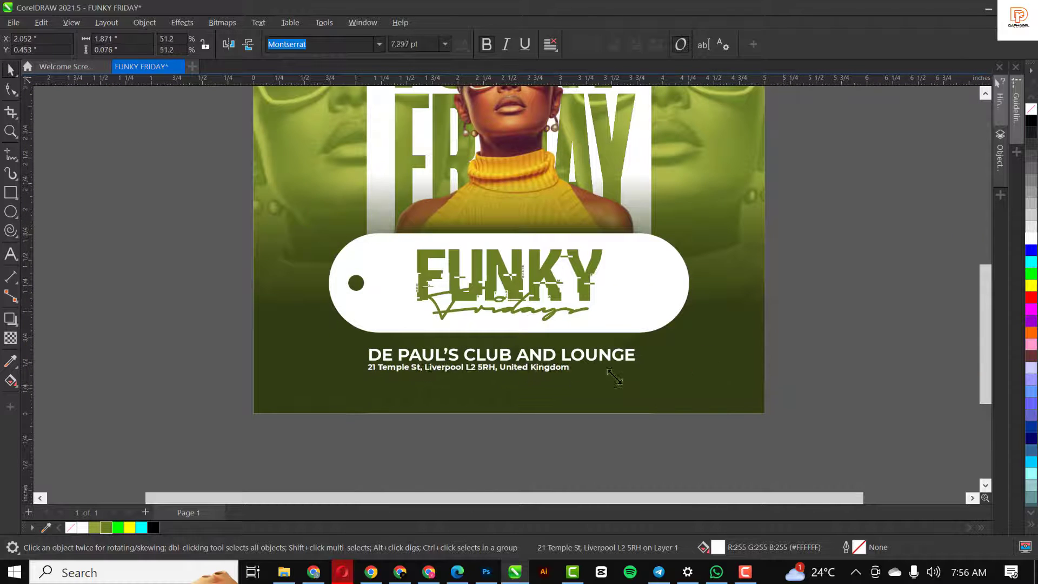
pyautogui.moveTo(459, 370); pyautogui.dragTo(491, 384)
pyautogui.scroll(2, 493, 385)
# Replace the copied line with centred promo text about May Saturdays in Liverpool, scaled down
pyautogui.doubleClick(475, 380)
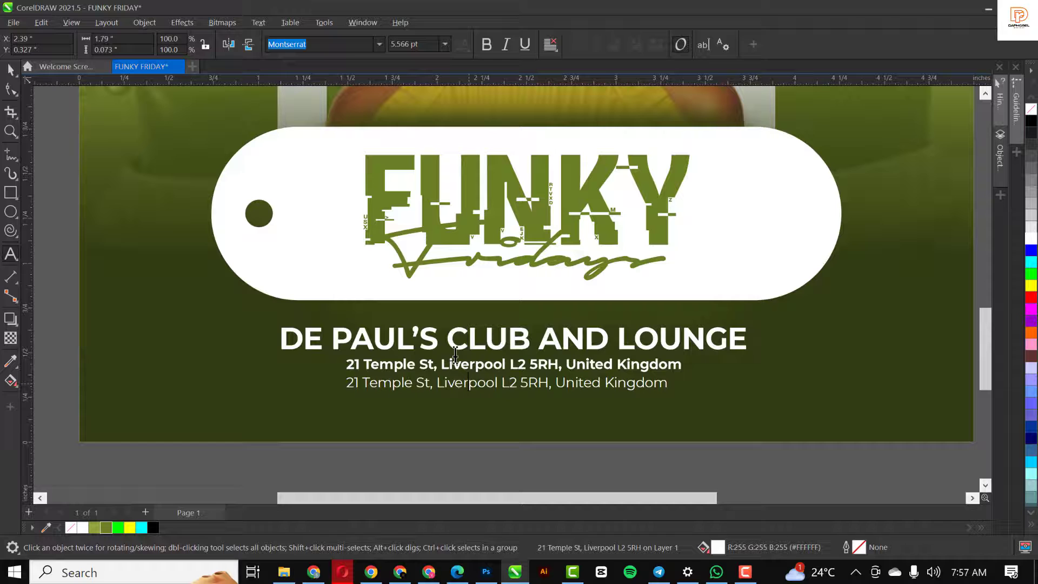
pyautogui.tripleClick(457, 385)
pyautogui.write('MAY S')
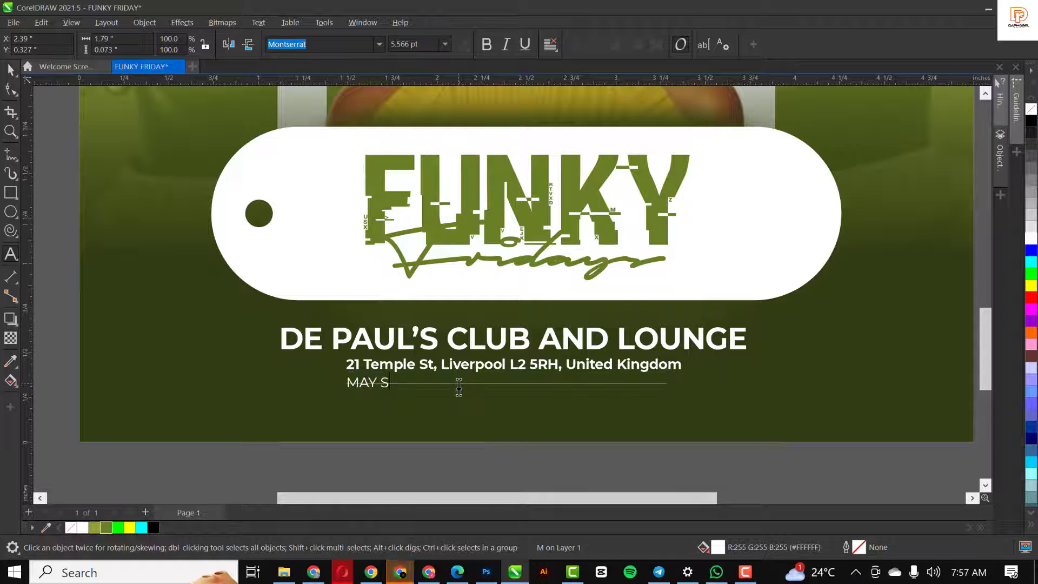
pyautogui.write('ATURDAYS IN LIVERPOOL BEST NIGHT CLUB RESERVATIONA')
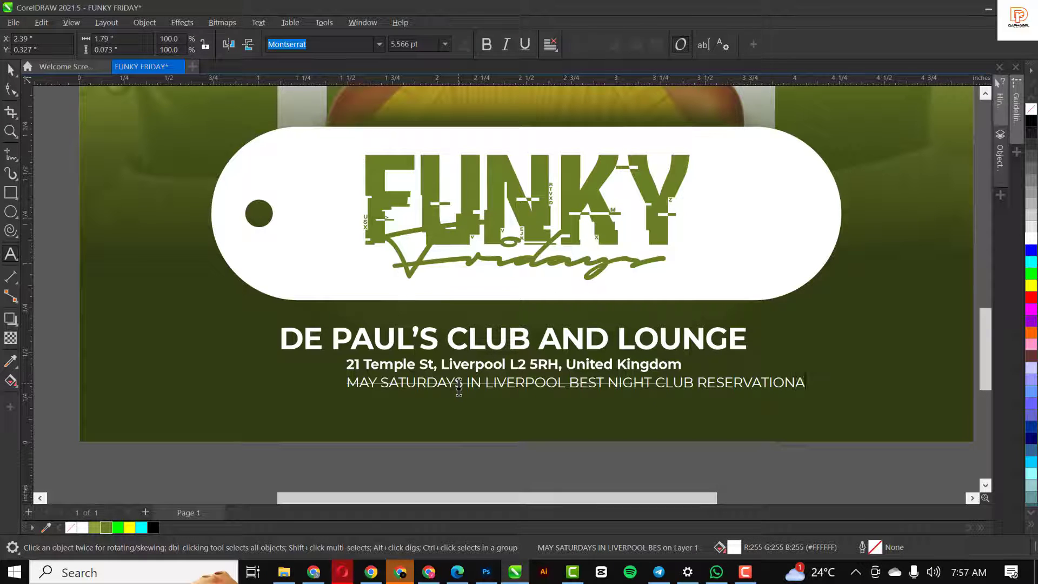
pyautogui.press('BackSpace')
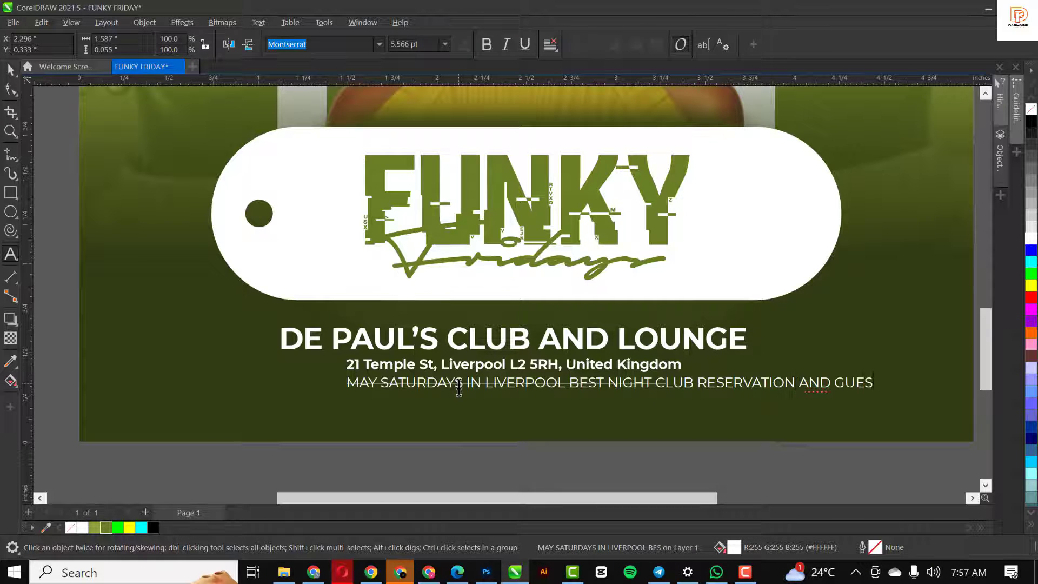
pyautogui.write('LIVE')
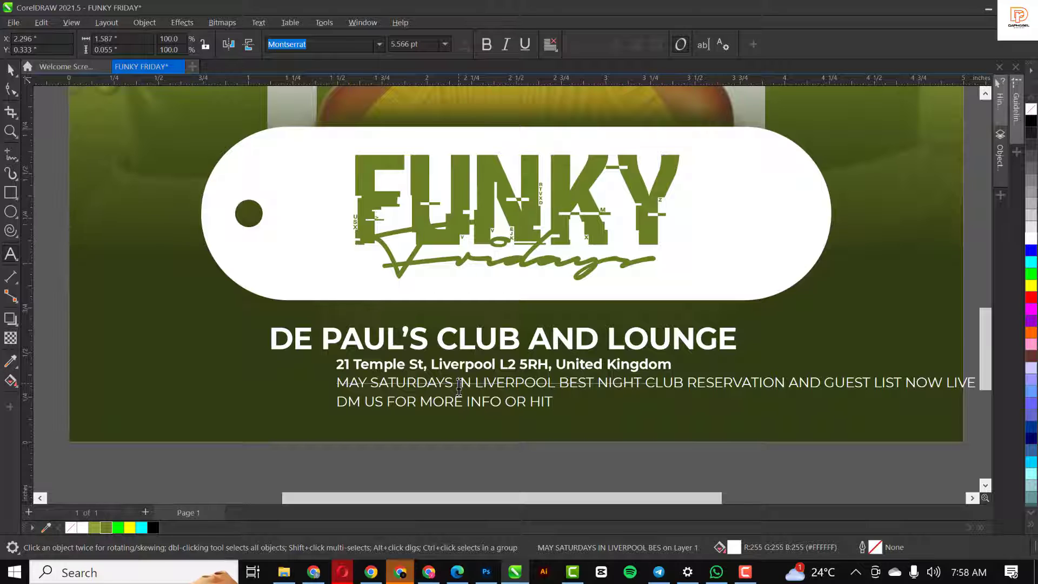
pyautogui.write('NK IN OUR BIO')
pyautogui.click(552, 44)
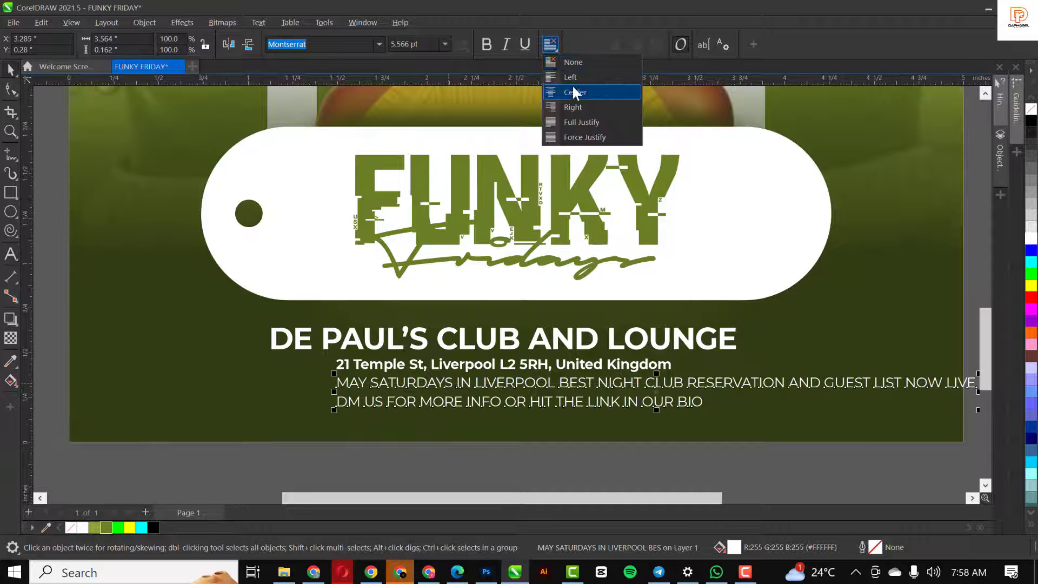
pyautogui.click(573, 92)
pyautogui.scroll(-2, 795, 348)
pyautogui.scroll(3, 508, 357)
pyautogui.moveTo(519, 346); pyautogui.dragTo(550, 287)
# Set the club name heading to Montserrat ExtraBold and enlarge the address slightly
pyautogui.click(540, 295)
pyautogui.click(381, 44)
pyautogui.moveTo(394, 173)
pyautogui.click(546, 420)
pyautogui.scroll(-3, 559, 349)
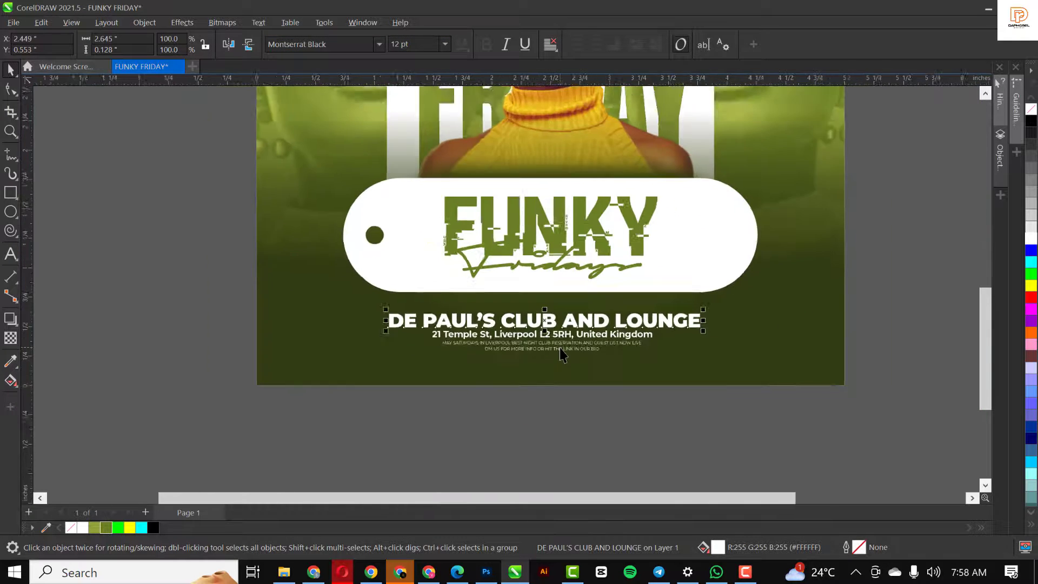
pyautogui.moveTo(670, 354); pyautogui.dragTo(685, 358)
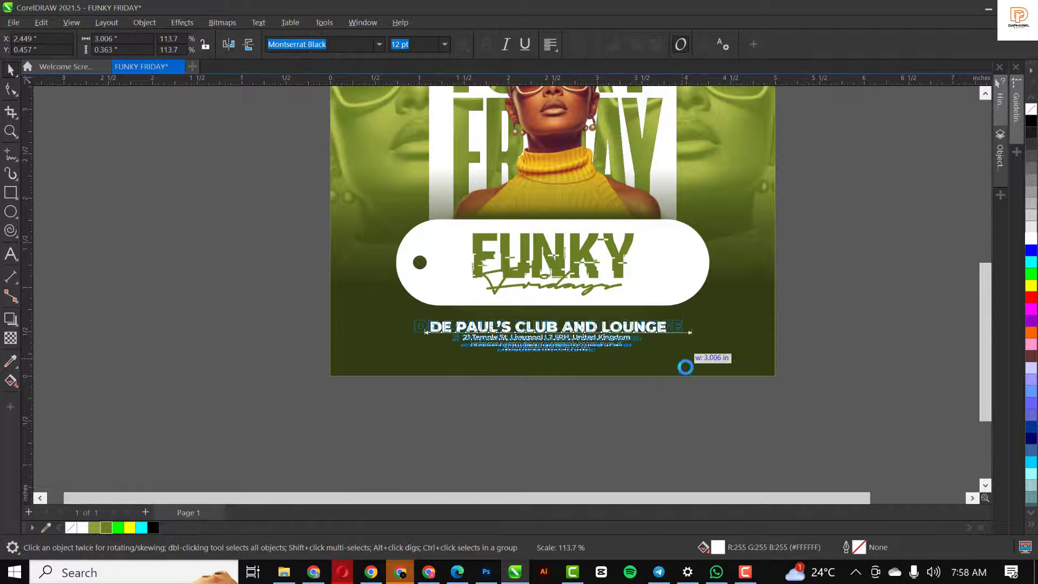
pyautogui.click(657, 402)
pyautogui.scroll(-2, 657, 402)
pyautogui.hotkey('shift', 'F4')
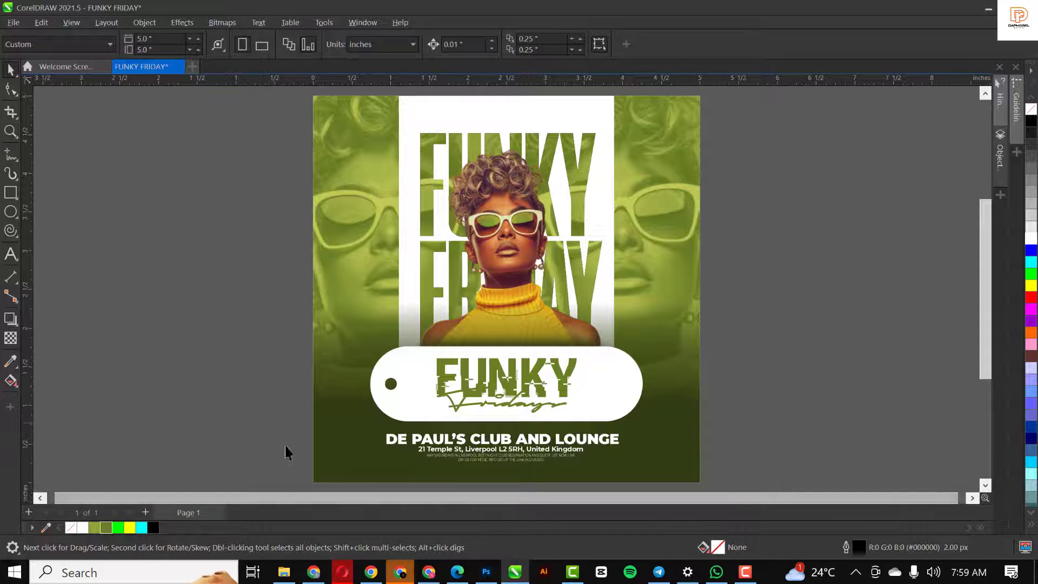
# Import the white fabric image from the resource folder and rotate it upright
pyautogui.click(284, 575)
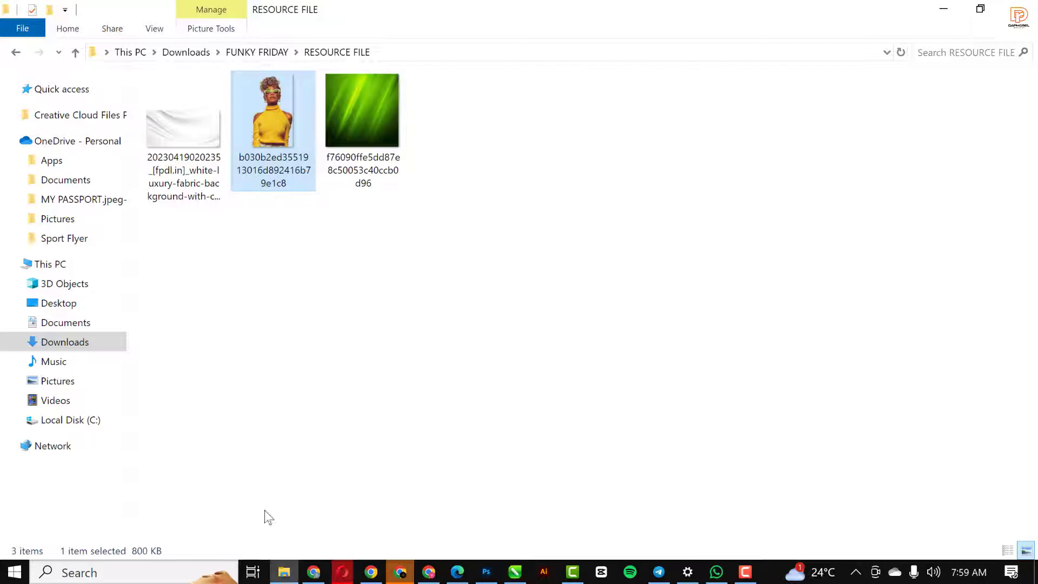
pyautogui.click(186, 128)
pyautogui.moveTo(187, 128)
pyautogui.mouseDown()
pyautogui.moveTo(216, 162)
pyautogui.moveTo(384, 470)
pyautogui.moveTo(489, 570)
pyautogui.moveTo(514, 572)
pyautogui.moveTo(190, 200)
pyautogui.mouseUp()
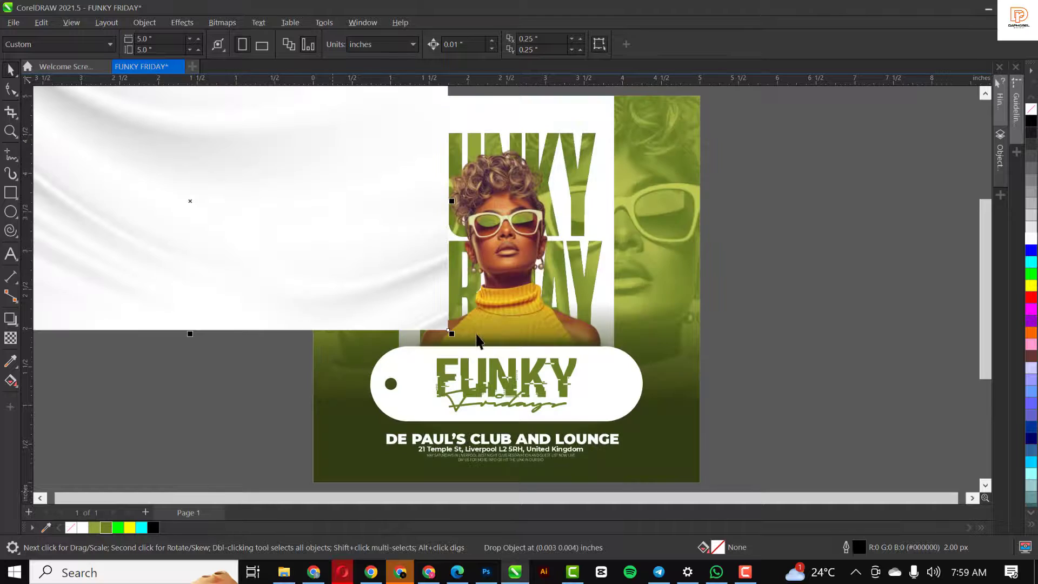
pyautogui.scroll(-2, 398, 294)
pyautogui.click(358, 271)
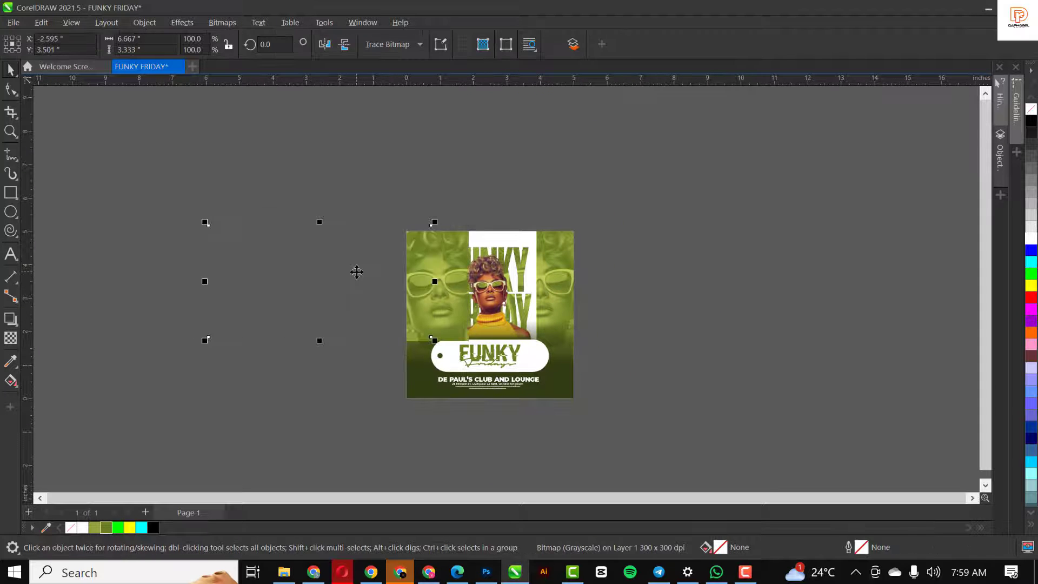
pyautogui.click(354, 271)
pyautogui.moveTo(437, 227); pyautogui.dragTo(353, 352)
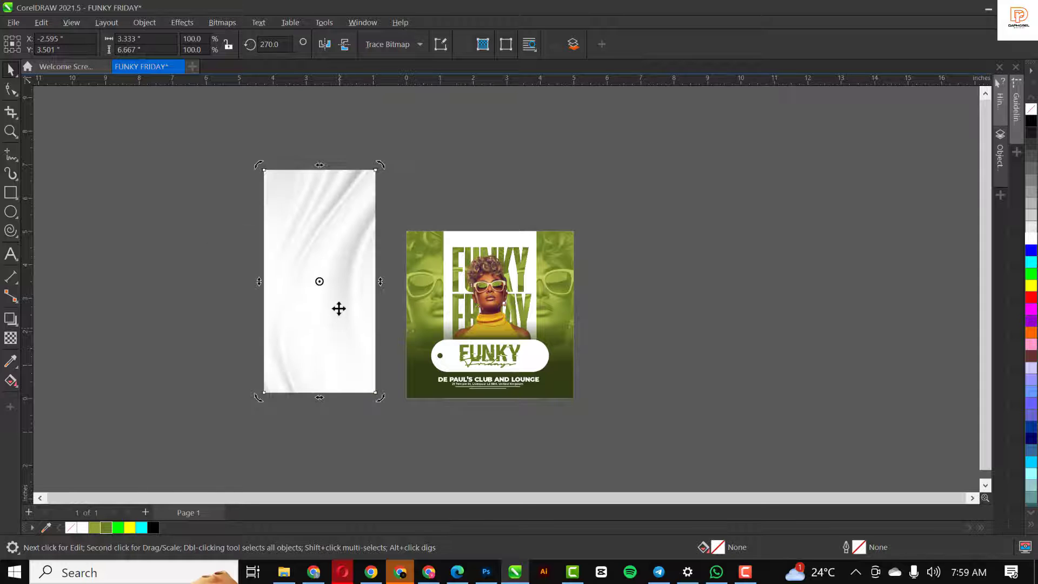
# PowerClip the fabric image inside the flyer's white centre panel
pyautogui.click(479, 241)
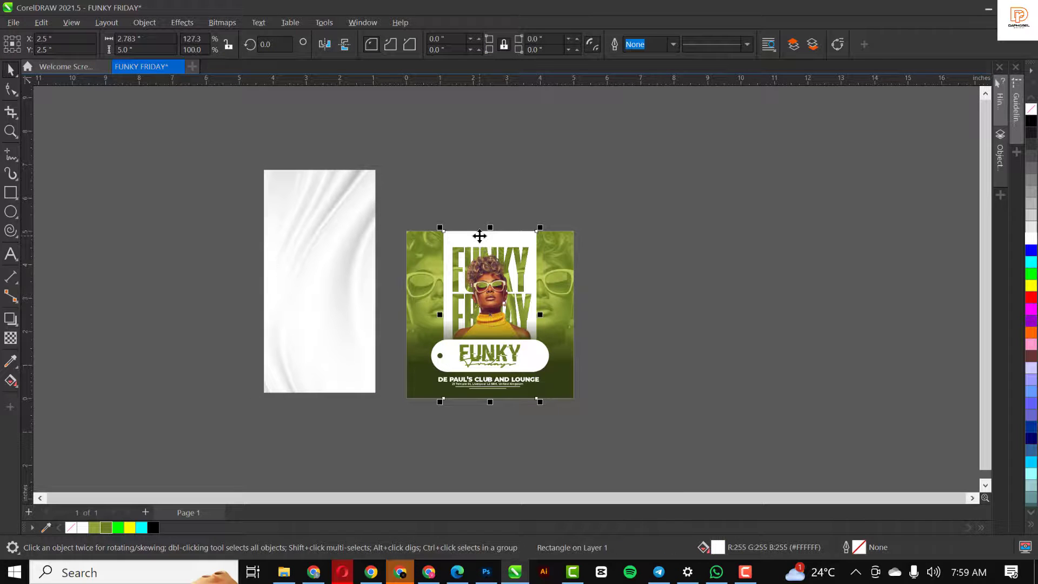
pyautogui.click(354, 215)
pyautogui.rightClick(354, 215)
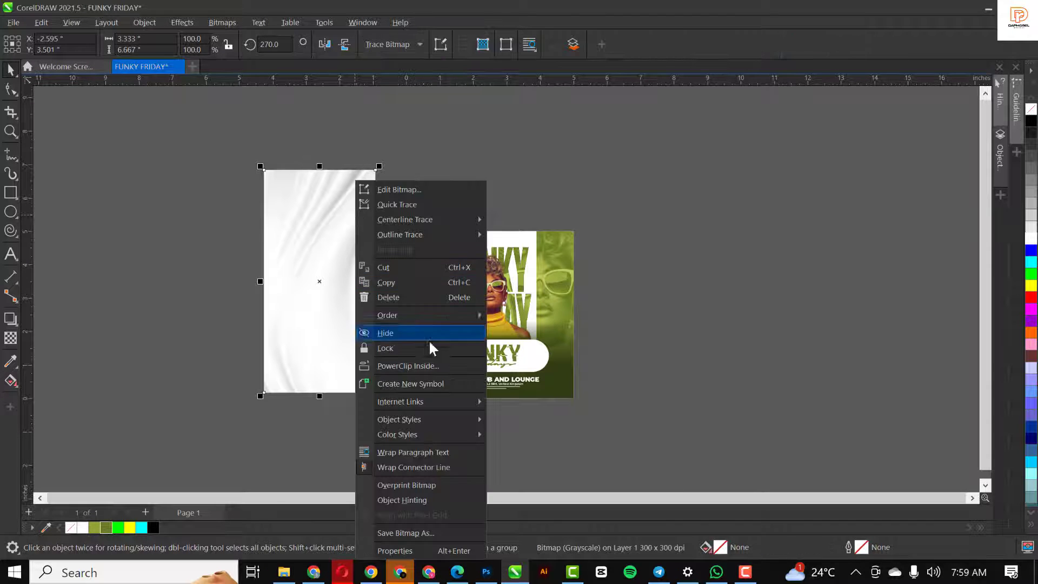
pyautogui.click(429, 366)
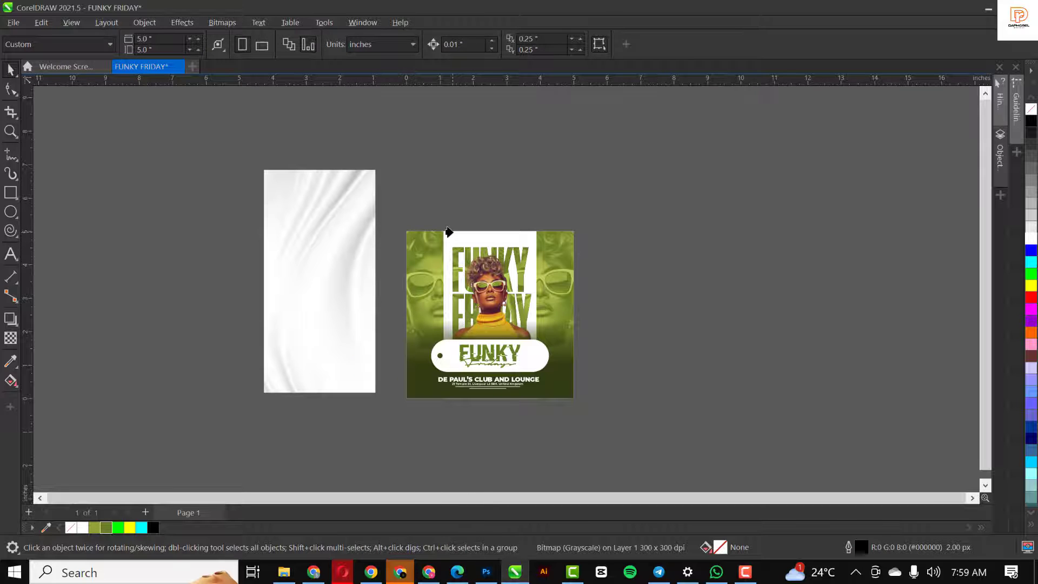
pyautogui.click(452, 232)
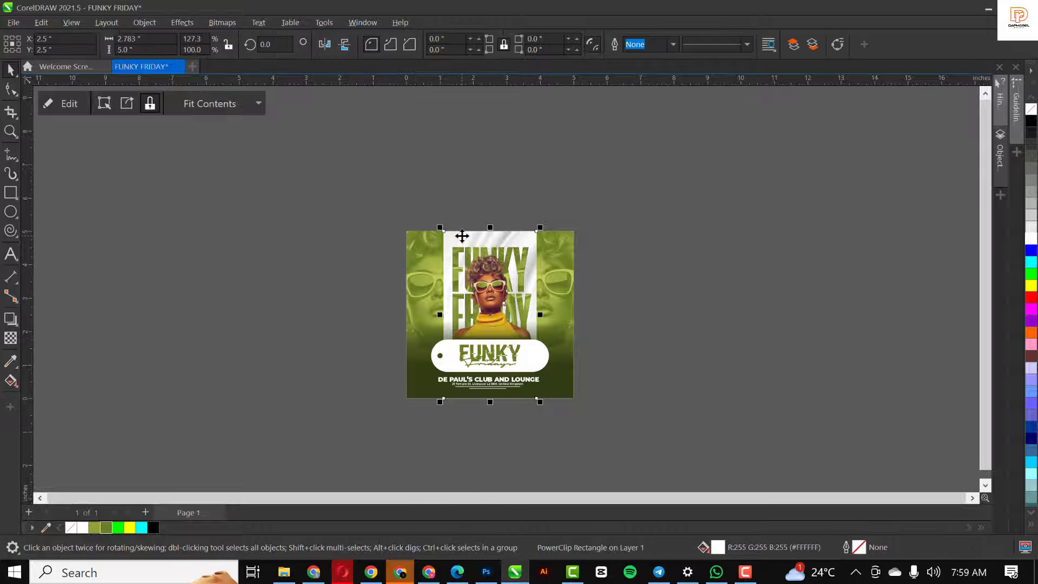
# Within the panel, move the fabric up and mirror it horizontally
pyautogui.doubleClick(461, 235)
pyautogui.click(486, 281)
pyautogui.moveTo(486, 277)
pyautogui.mouseDown()
pyautogui.moveTo(497, 286)
pyautogui.moveTo(485, 280)
pyautogui.mouseUp()
pyautogui.moveTo(495, 333); pyautogui.dragTo(494, 320)
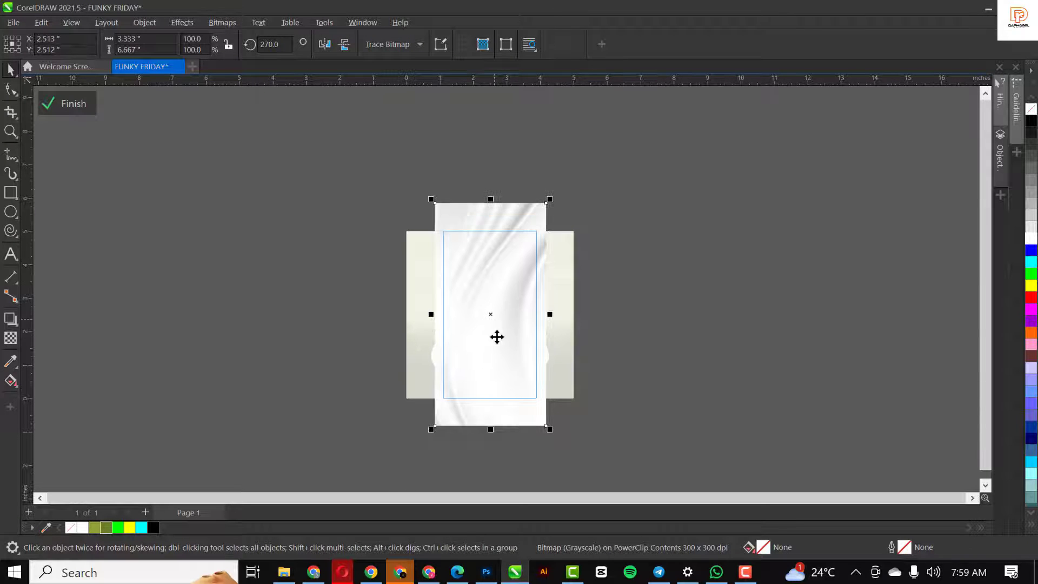
pyautogui.click(326, 45)
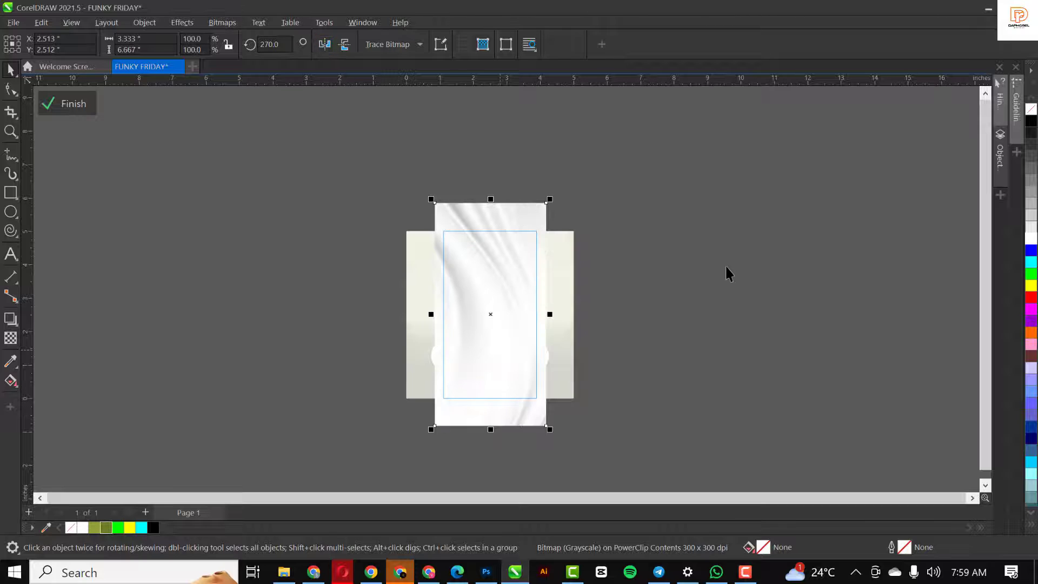
pyautogui.press('Escape')
pyautogui.click(483, 274)
pyautogui.scroll(2, 483, 275)
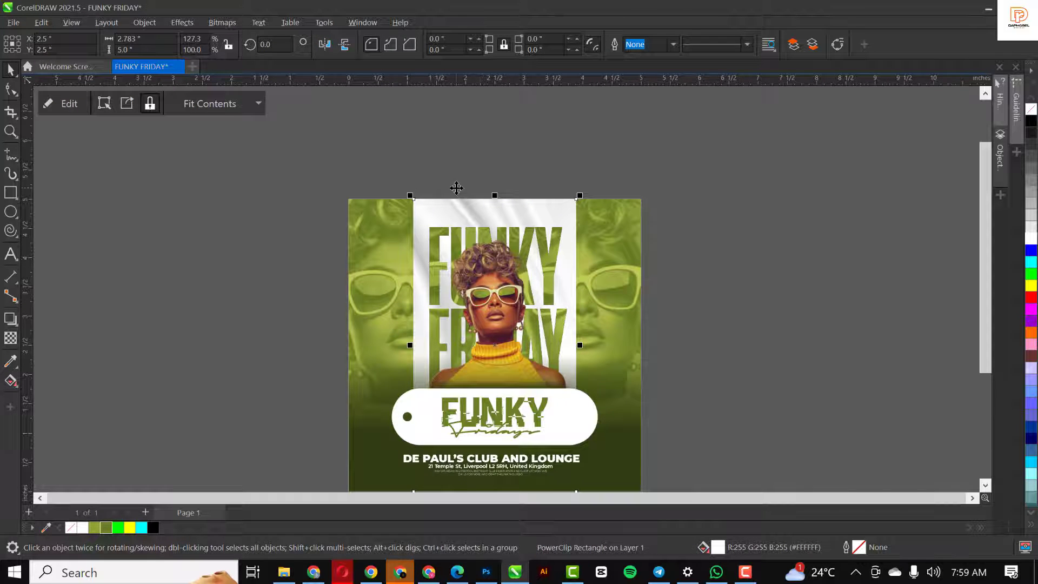
pyautogui.scroll(-1, 456, 193)
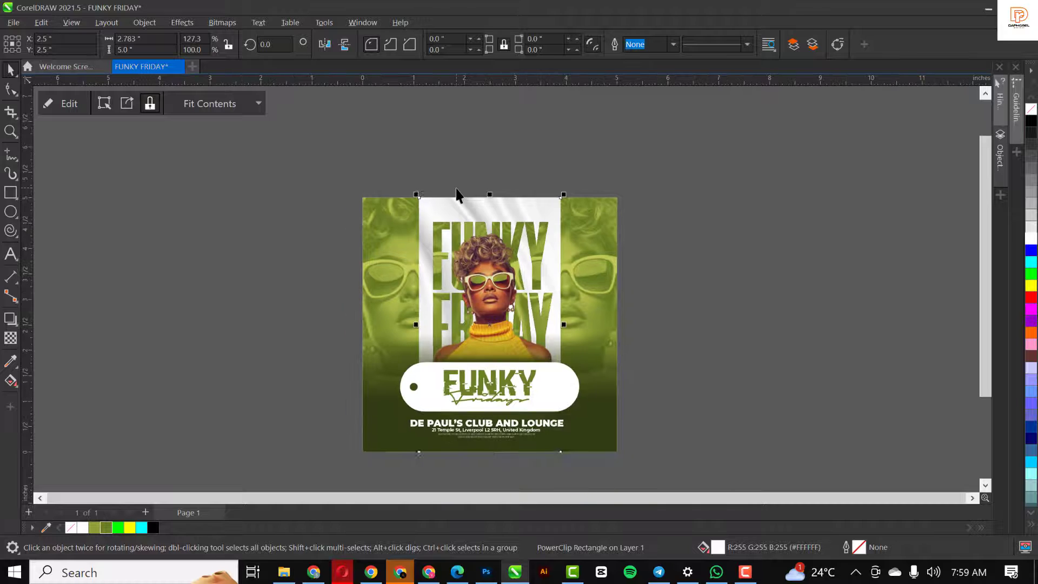
pyautogui.click(301, 362)
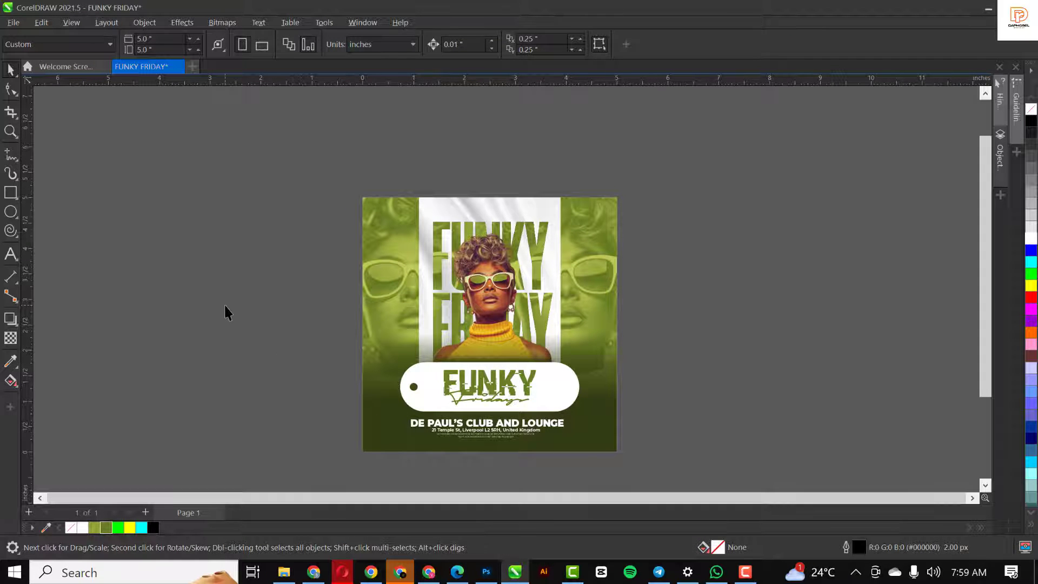
pyautogui.hotkey('shift', 'F4')
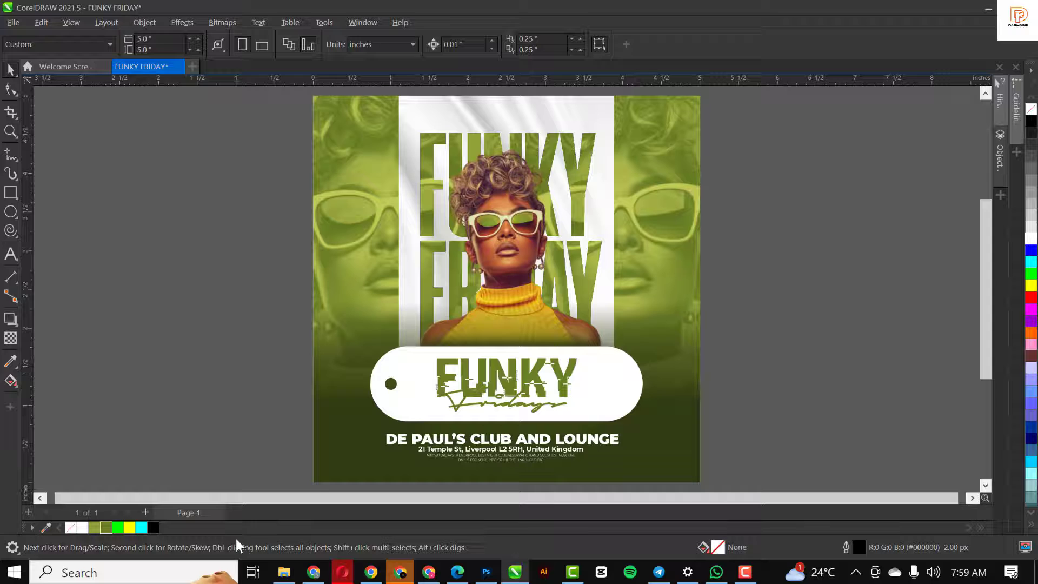
# Import the green light-streak image and place it to the right of the flyer
pyautogui.click(283, 573)
pyautogui.click(363, 105)
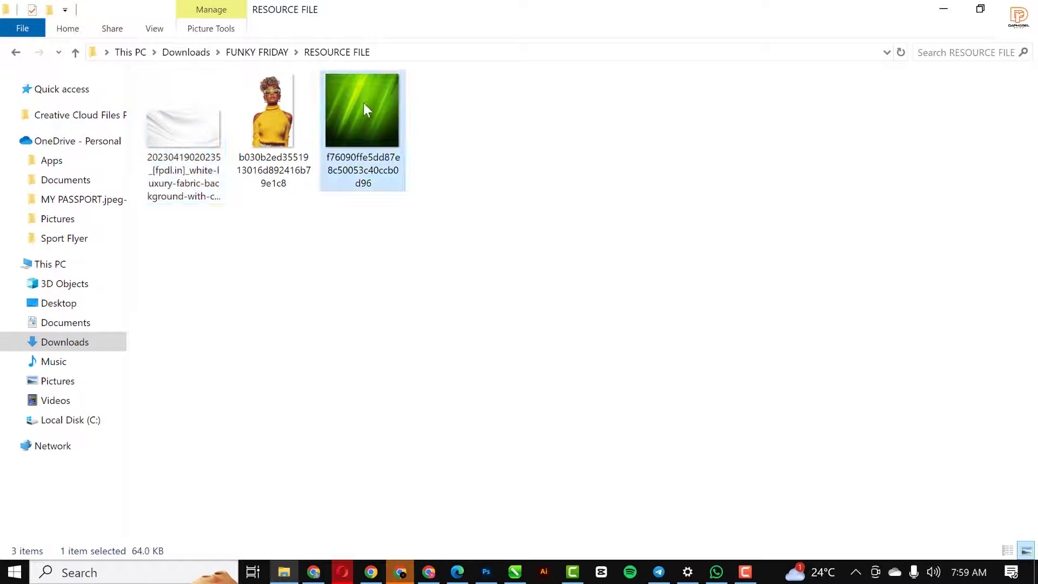
pyautogui.moveTo(362, 103); pyautogui.dragTo(287, 250)
pyautogui.scroll(-3, 409, 264)
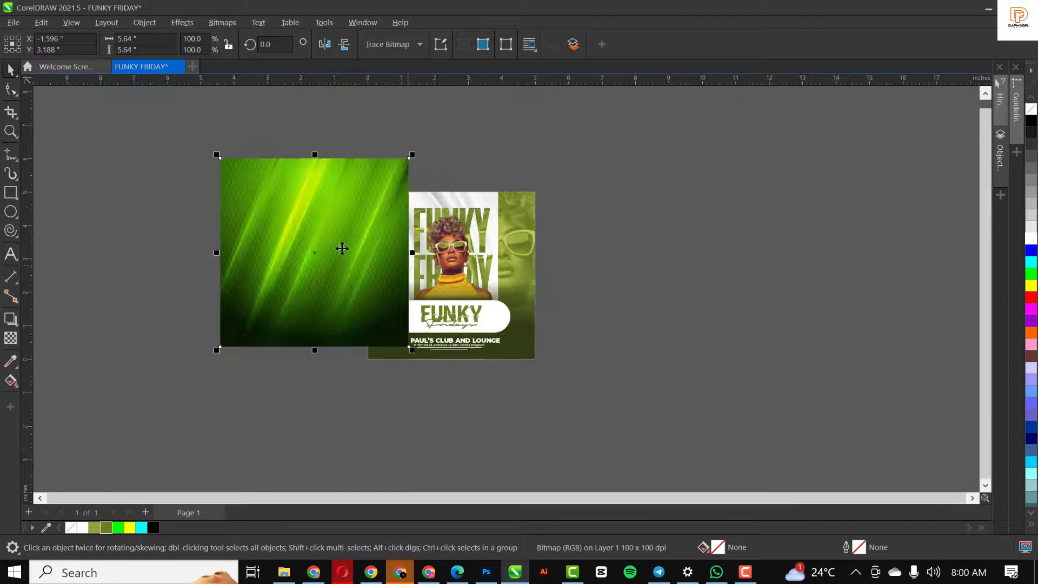
pyautogui.moveTo(360, 252); pyautogui.dragTo(637, 261)
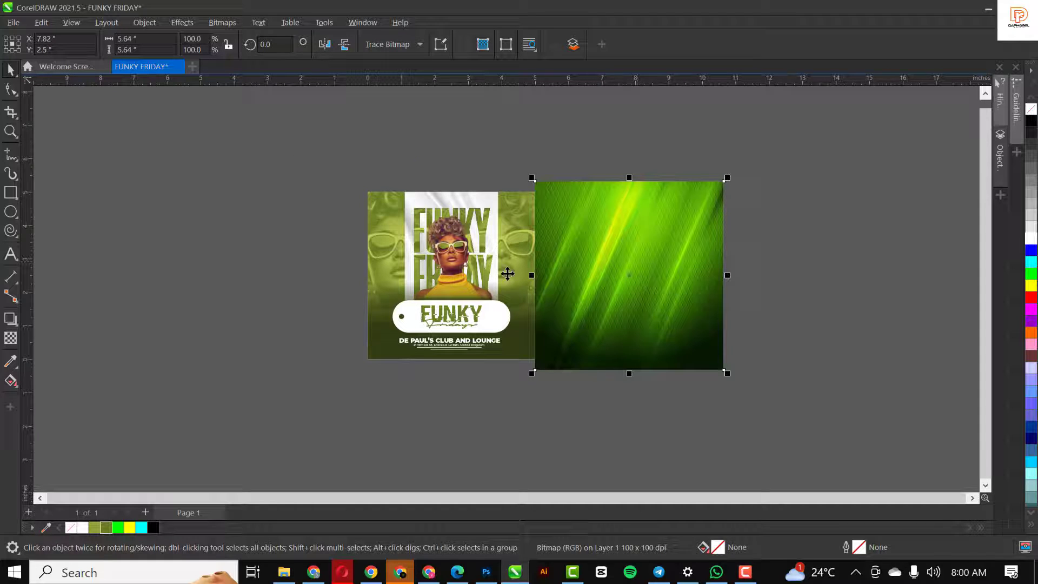
pyautogui.click(10, 338)
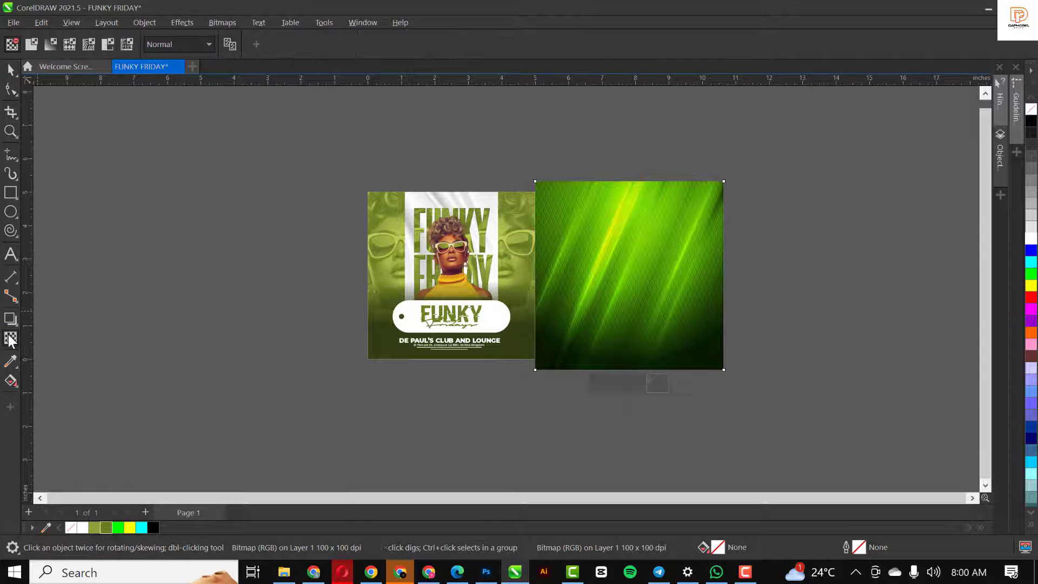
# Give the green image an elliptical fountain transparency, clear in the centre and opaque at the edge
pyautogui.click(56, 44)
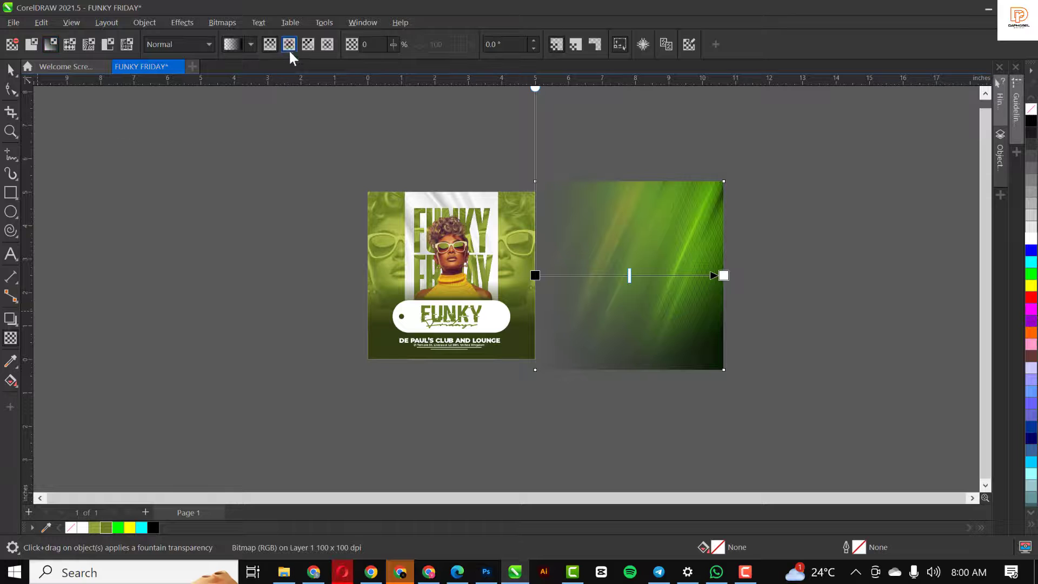
pyautogui.click(290, 47)
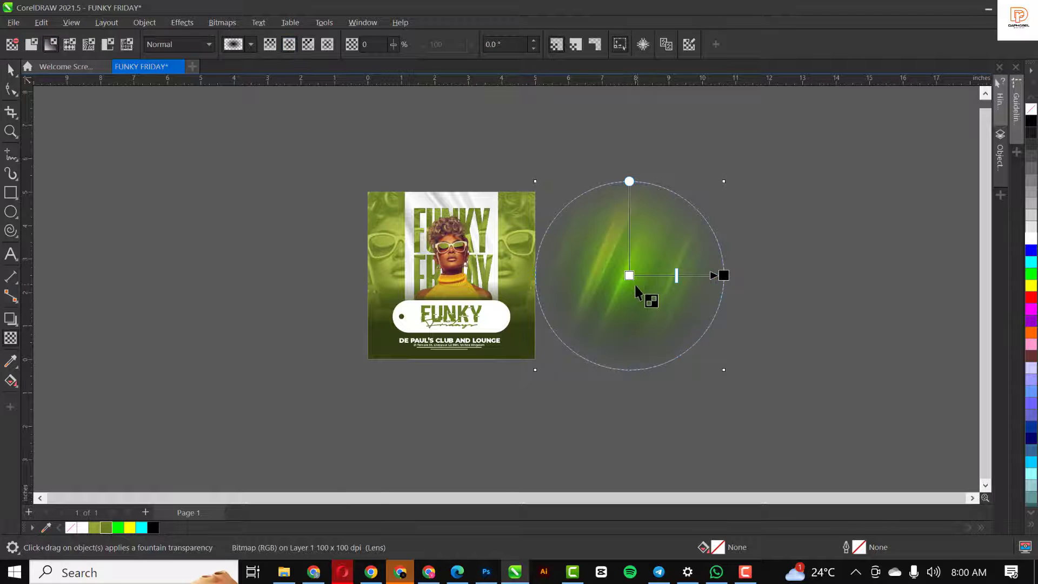
pyautogui.scroll(1, 628, 275)
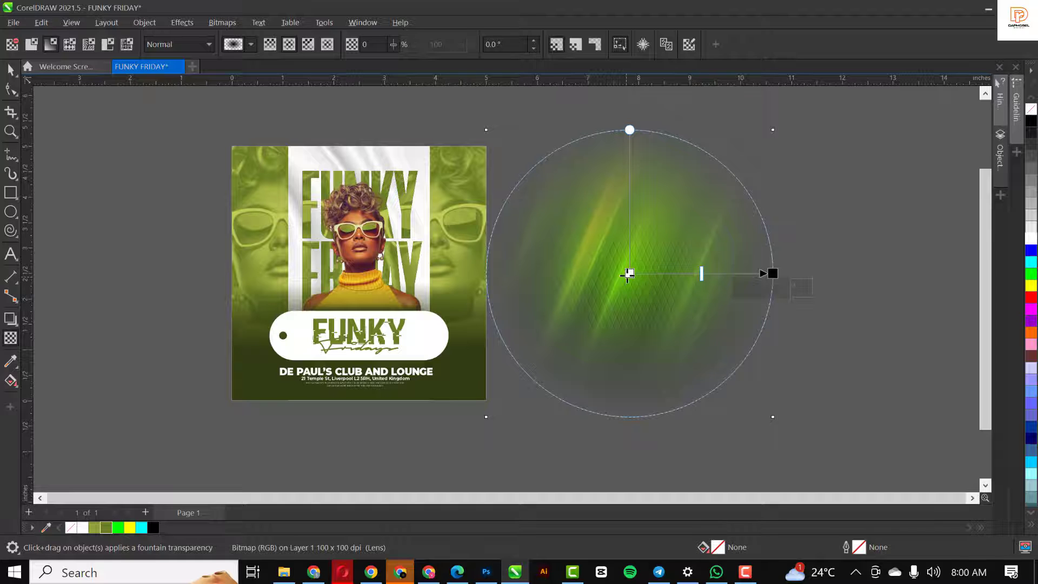
pyautogui.moveTo(628, 274)
pyautogui.moveTo(594, 290); pyautogui.dragTo(657, 292)
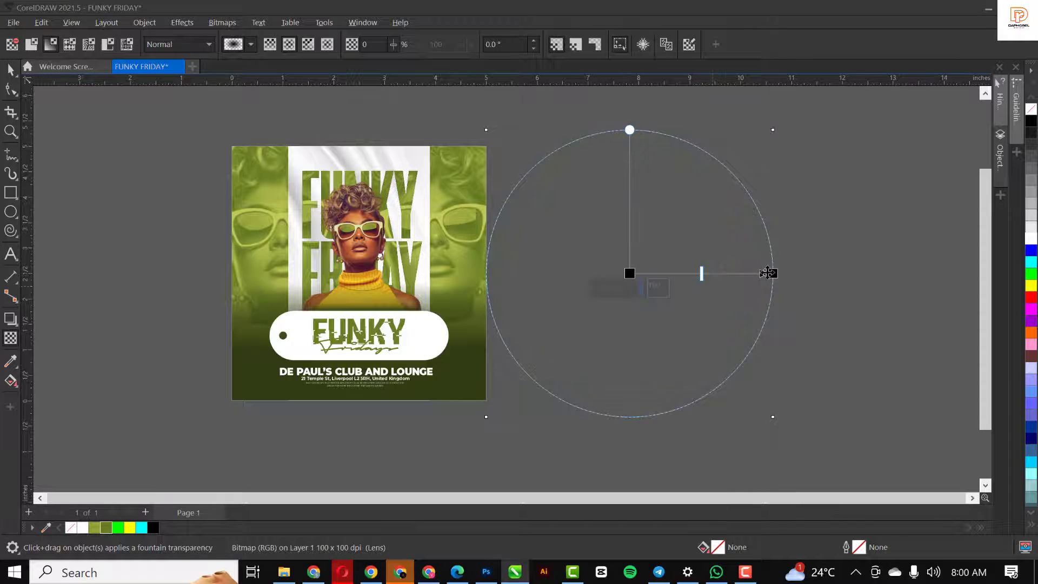
pyautogui.moveTo(771, 272)
pyautogui.moveTo(786, 297); pyautogui.dragTo(625, 413)
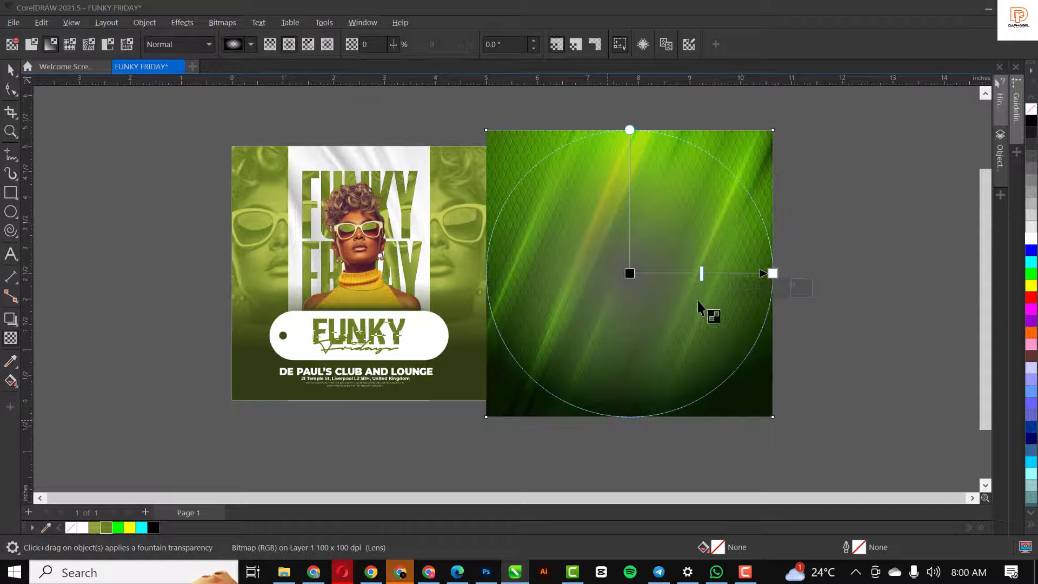
pyautogui.moveTo(702, 274); pyautogui.dragTo(735, 274)
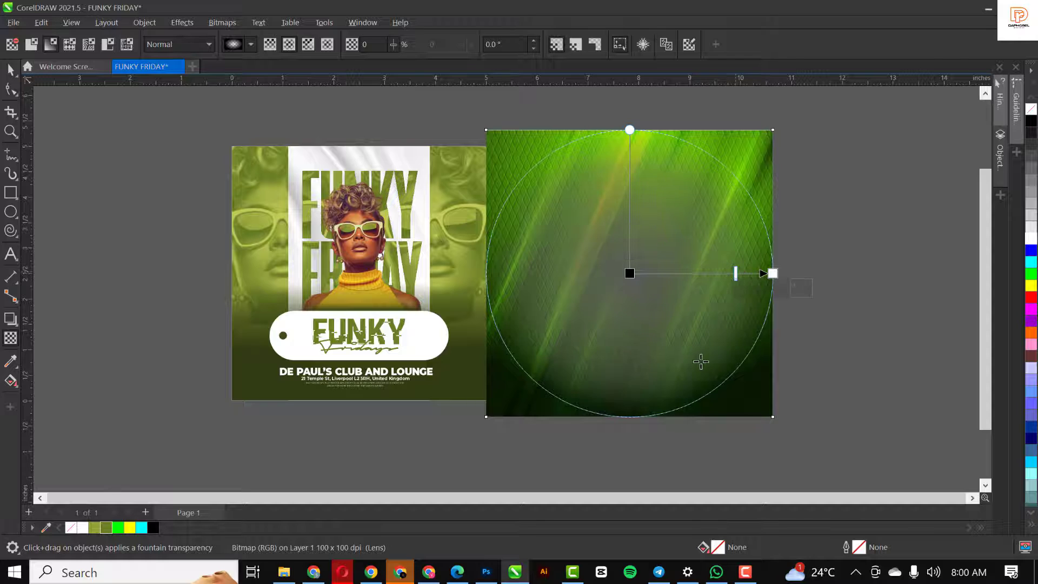
# Stretch the fade taller and wider, then move the streak image over the flyer
pyautogui.moveTo(630, 129); pyautogui.dragTo(630, 91)
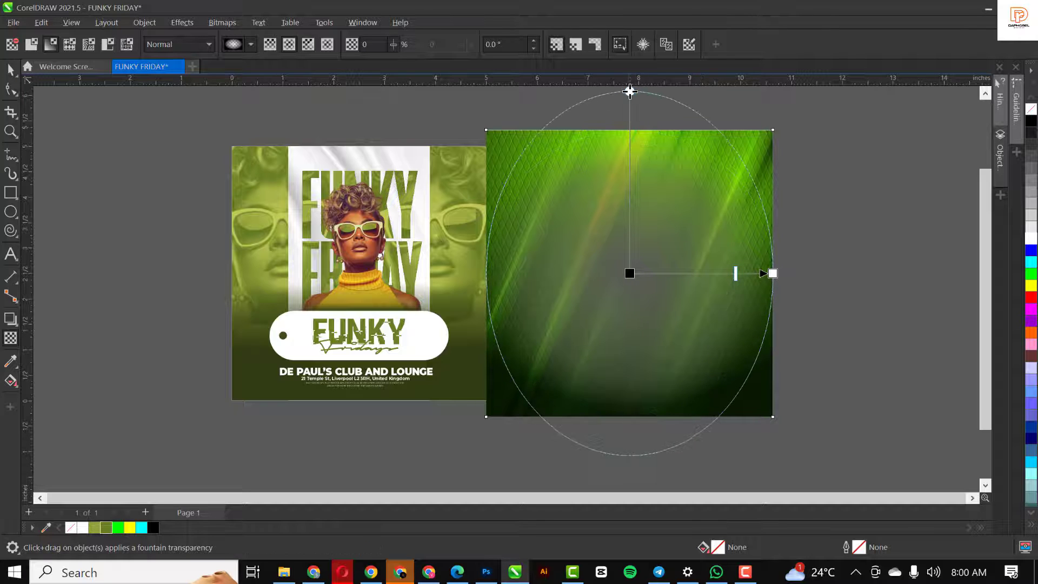
pyautogui.moveTo(773, 273); pyautogui.dragTo(801, 269)
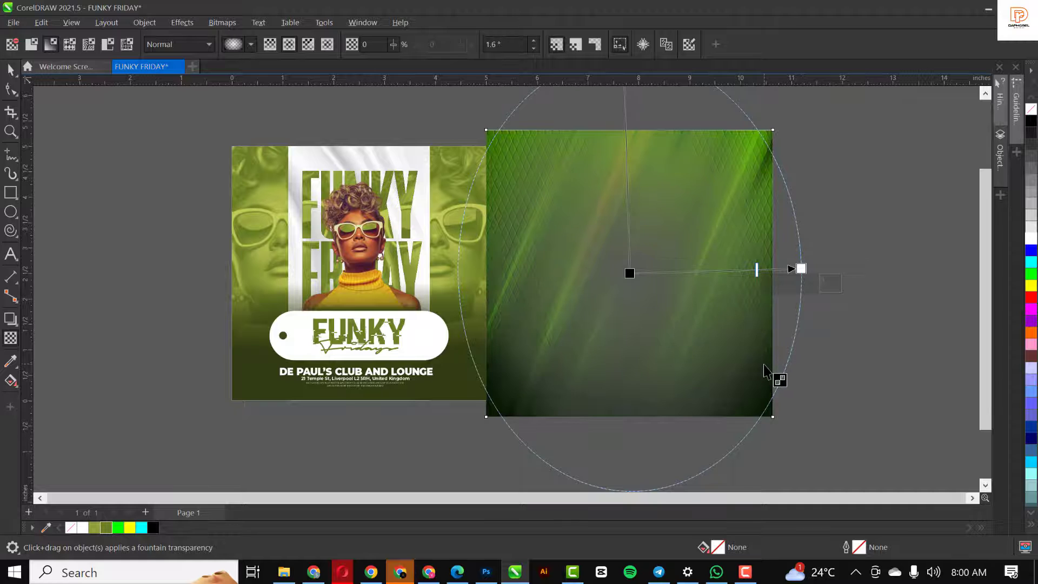
pyautogui.press('space')
pyautogui.moveTo(718, 322); pyautogui.dragTo(436, 387)
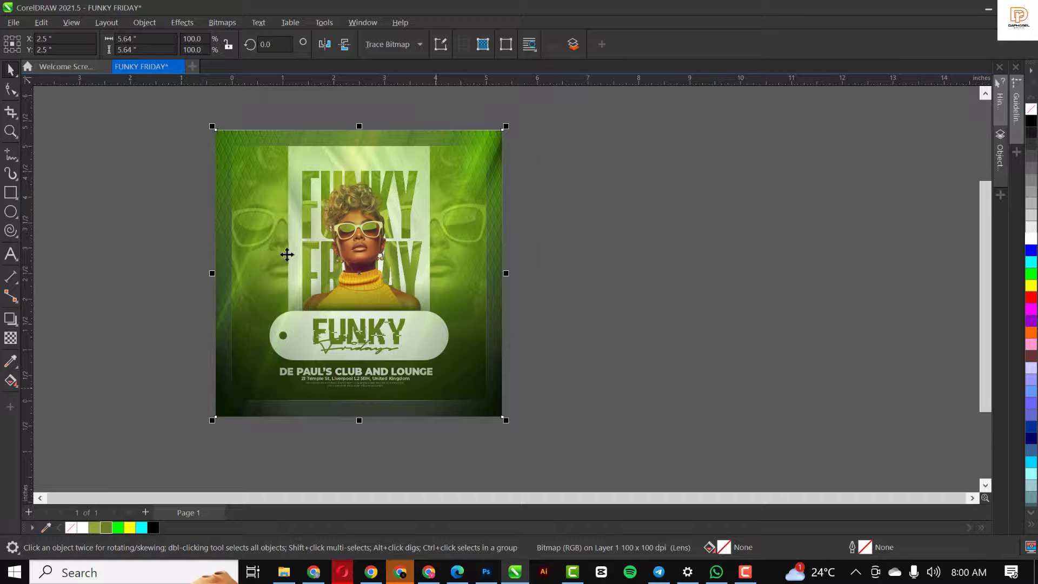
# Resize the green streak overlay to 5 by 5 inches in the property bar
pyautogui.scroll(2, 285, 250)
pyautogui.scroll(-1, 495, 243)
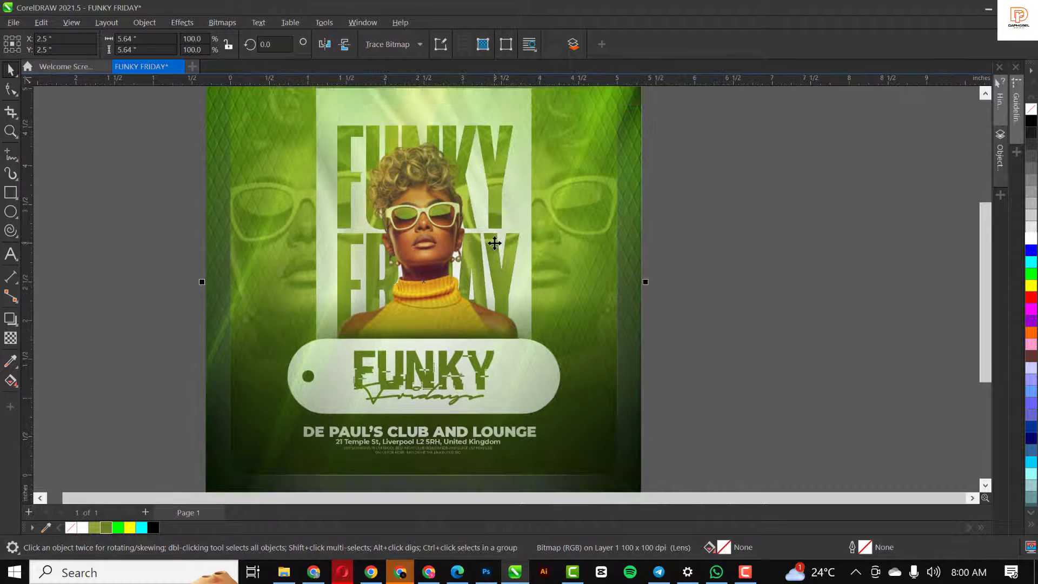
pyautogui.scroll(-2, 494, 244)
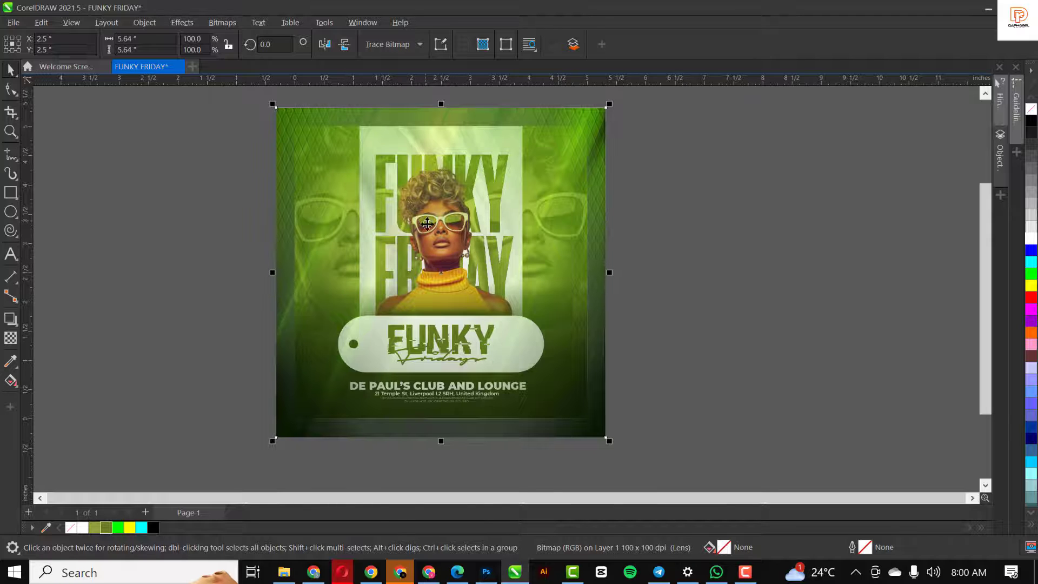
pyautogui.click(139, 39)
pyautogui.write('5')
pyautogui.press('Tab')
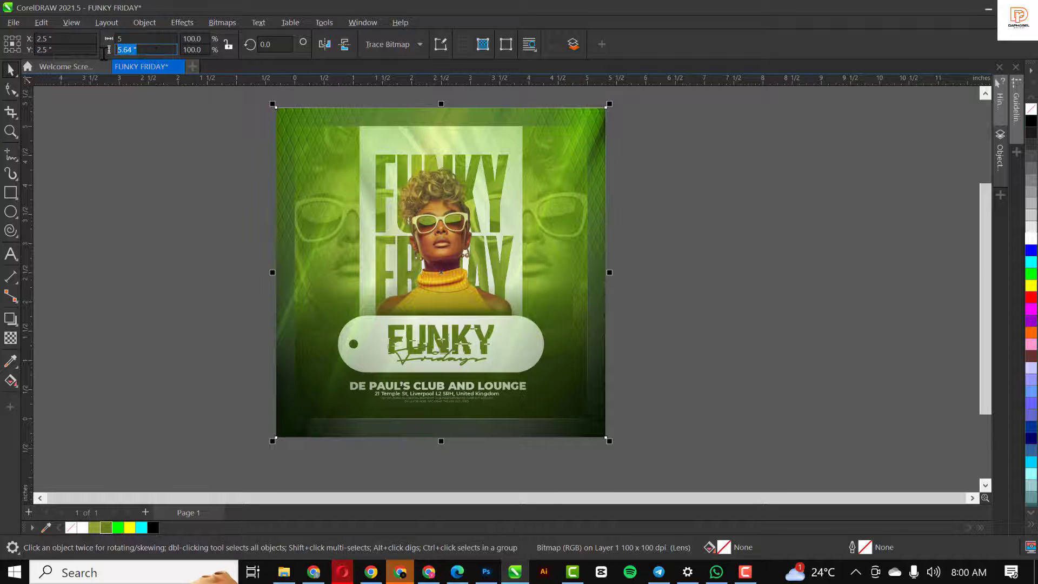
pyautogui.press('Return')
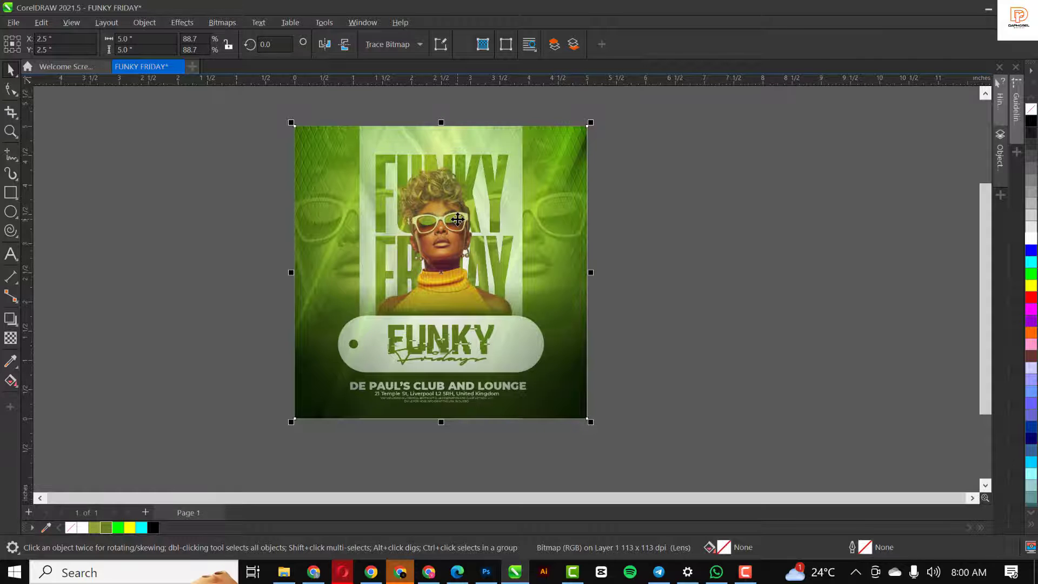
# Click through objects on the flyer and select the FUNKY Friday tag group
pyautogui.scroll(1, 457, 219)
pyautogui.scroll(-1, 383, 283)
pyautogui.click(472, 225)
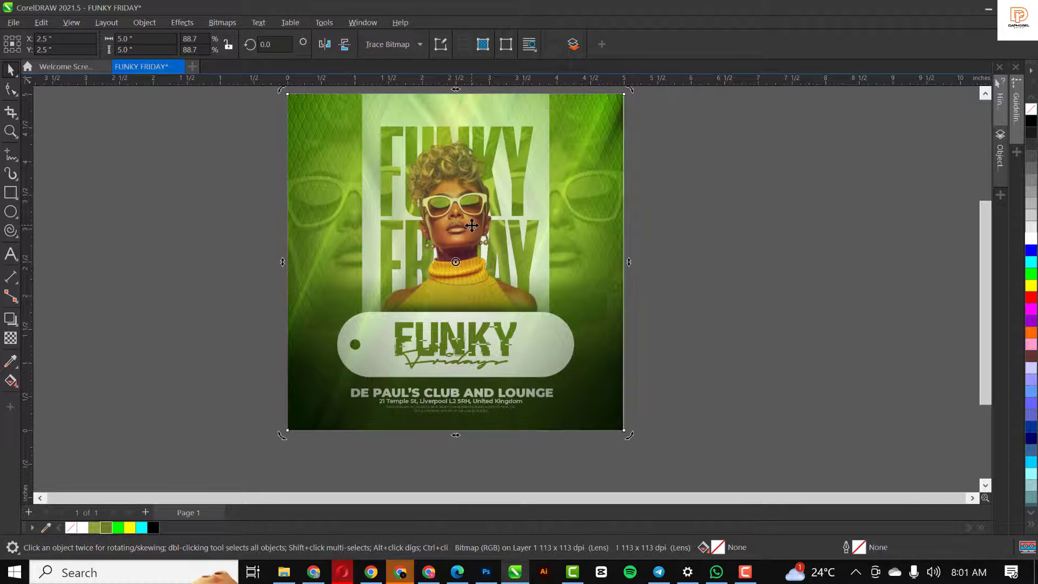
pyautogui.click(442, 186)
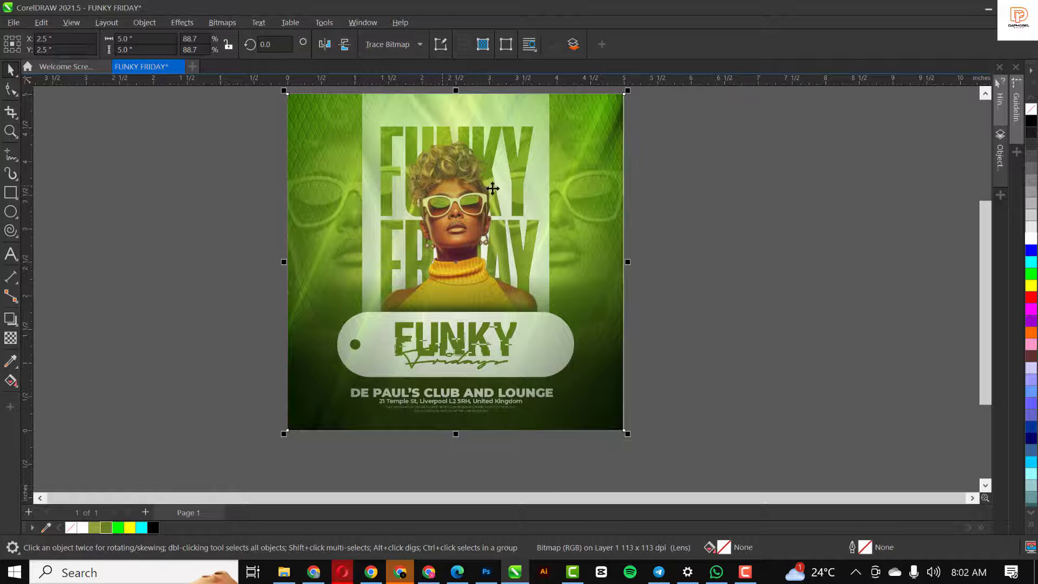
pyautogui.click(579, 166)
pyautogui.click(593, 161)
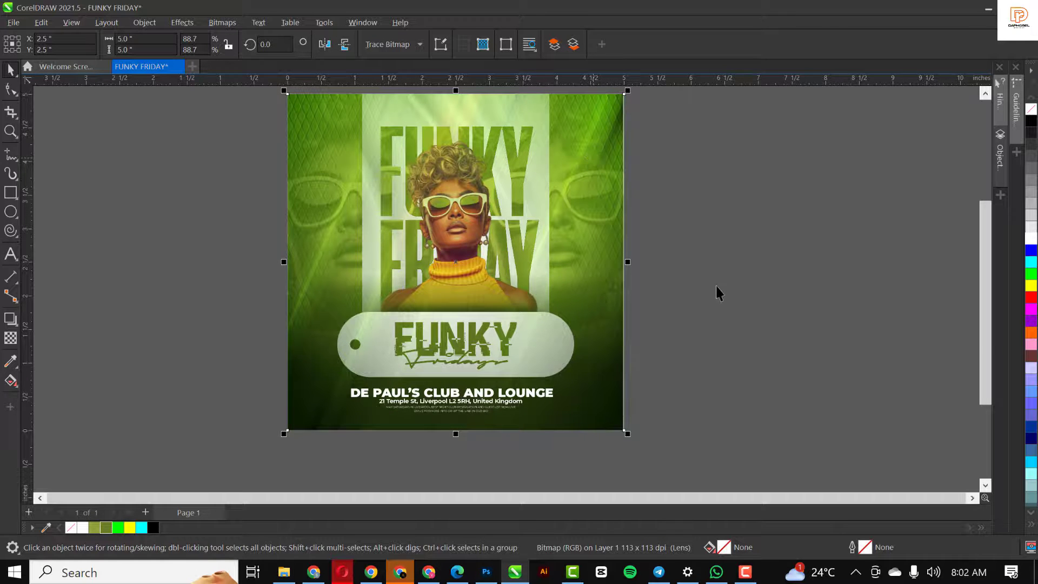
pyautogui.moveTo(740, 279); pyautogui.dragTo(290, 392)
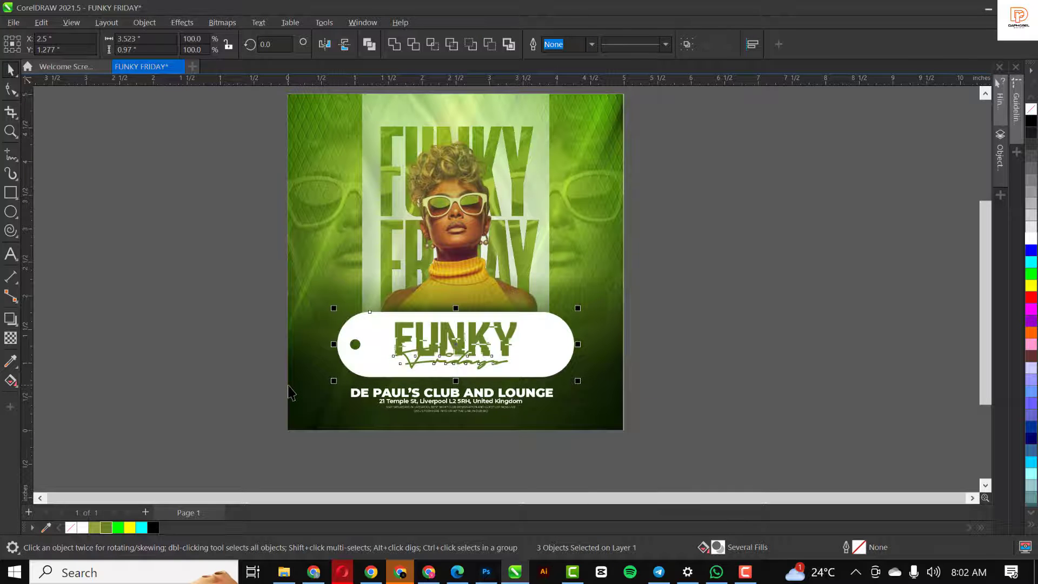
# Move the green streak overlay off the flyer to compare, then undo the move
pyautogui.scroll(-1, 406, 381)
pyautogui.click(442, 264)
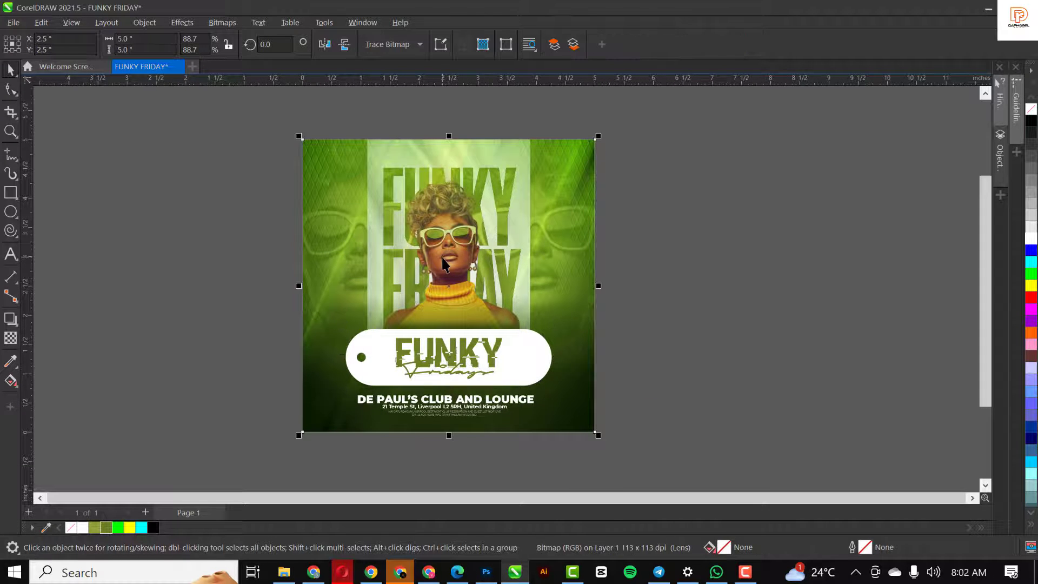
pyautogui.click(535, 211)
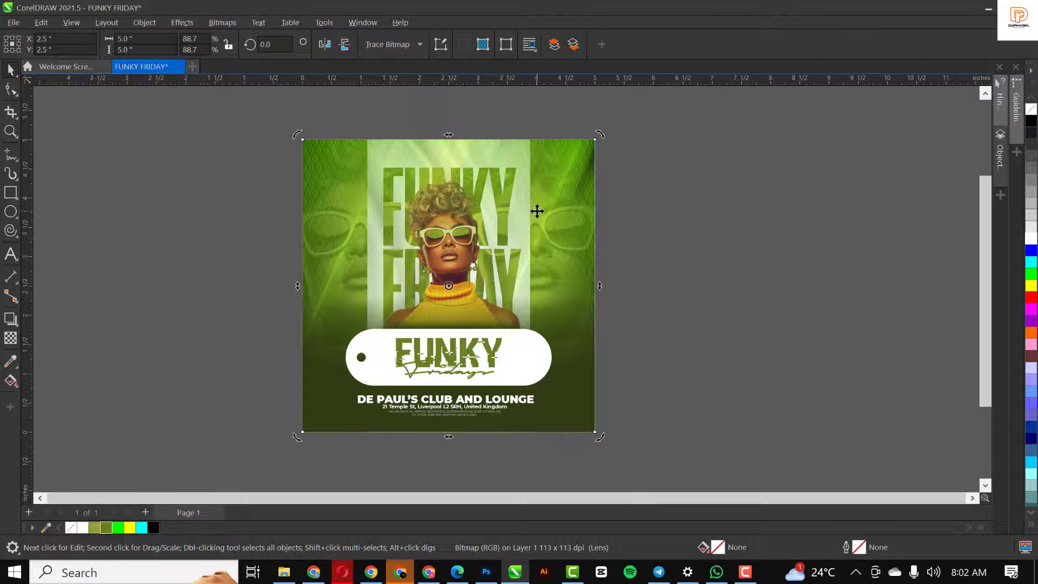
pyautogui.click(455, 214)
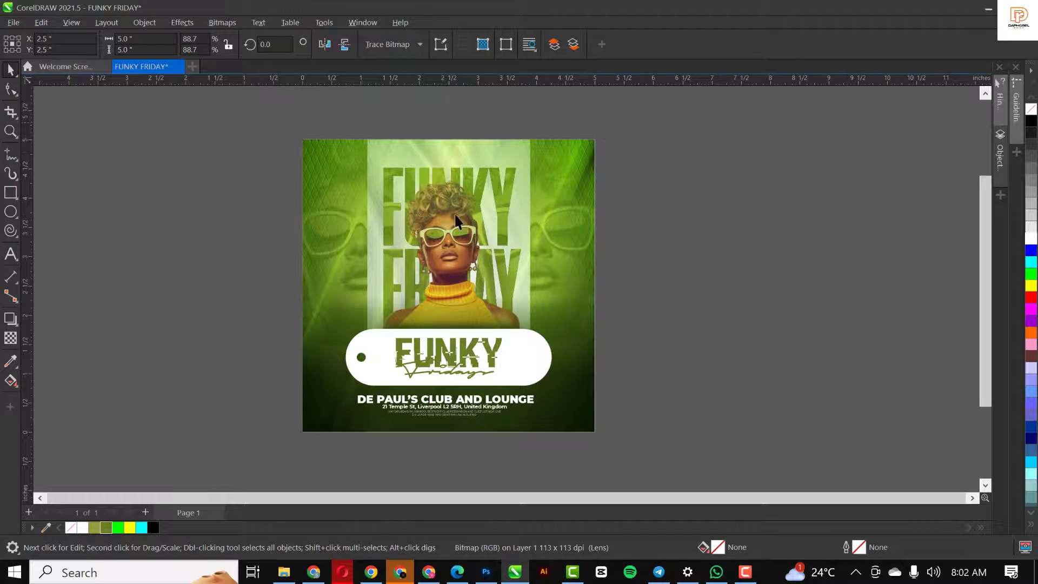
pyautogui.moveTo(453, 258); pyautogui.dragTo(787, 257)
pyautogui.click(458, 260)
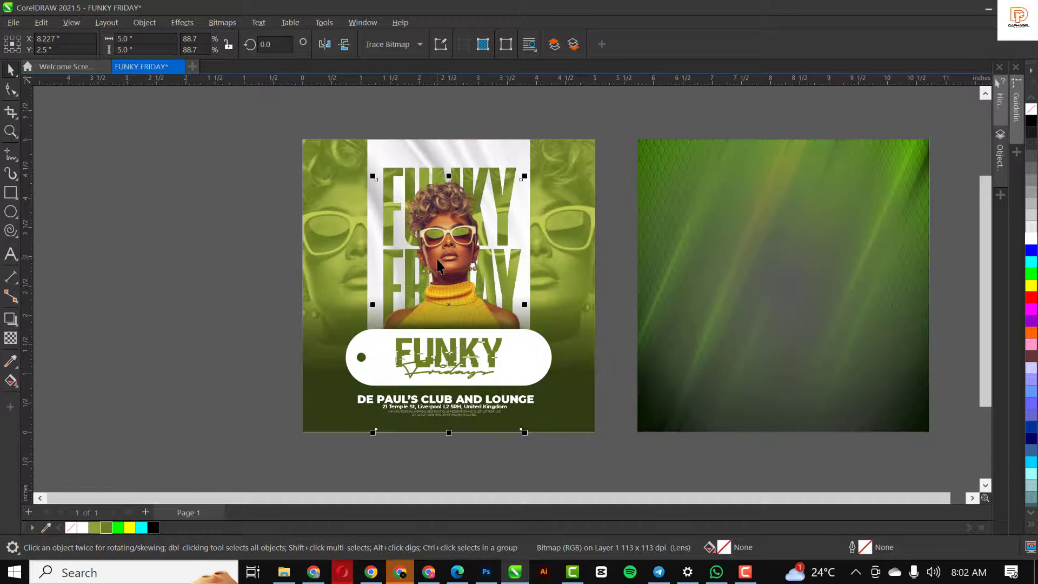
pyautogui.hotkey('ctrl', 'z')
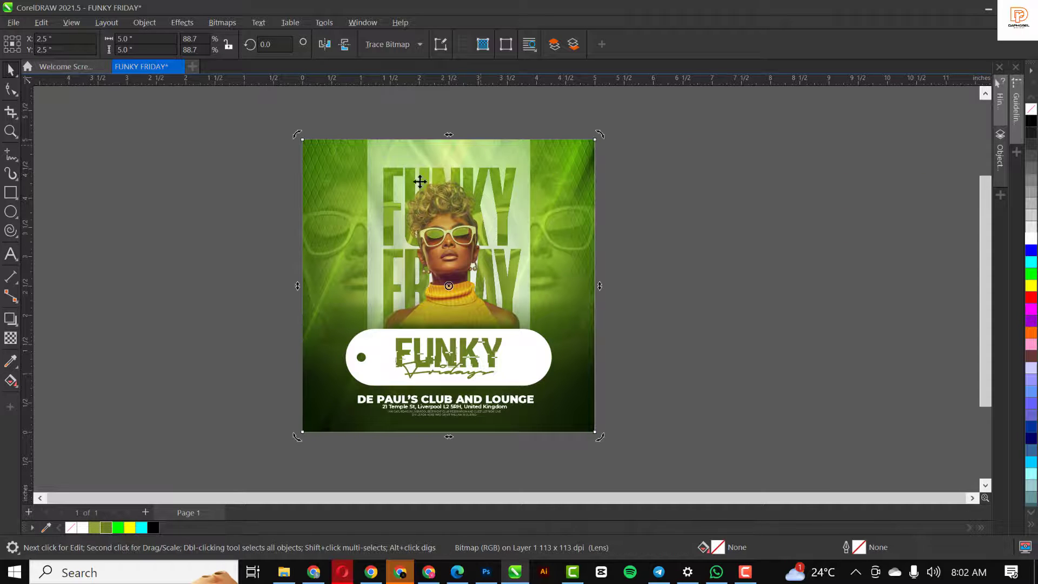
# Stretch the overlay's transparency fade taller by dragging its top handle upward
pyautogui.click(11, 339)
pyautogui.scroll(-3, 411, 264)
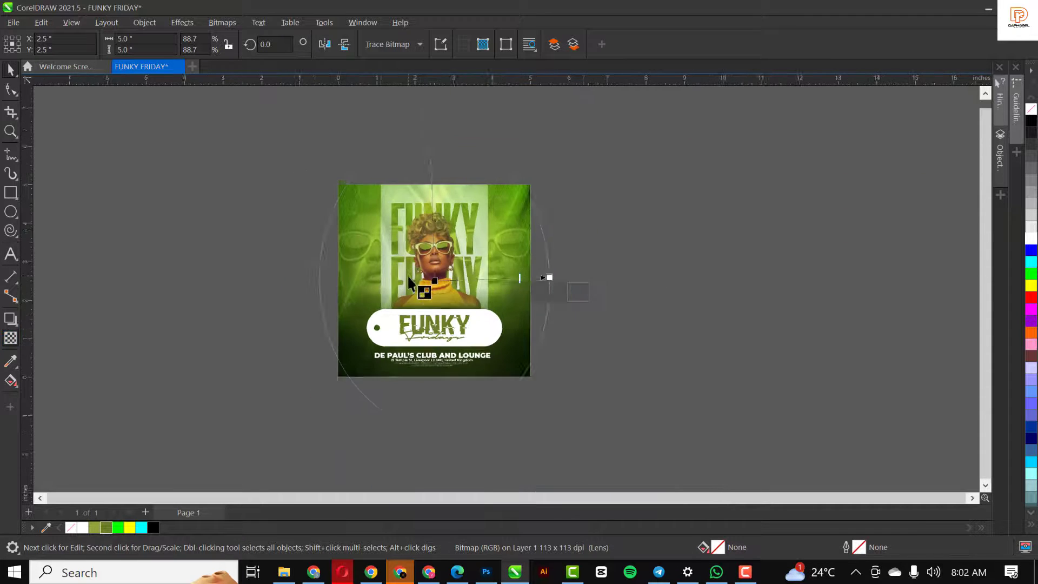
pyautogui.moveTo(427, 153); pyautogui.dragTo(431, 92)
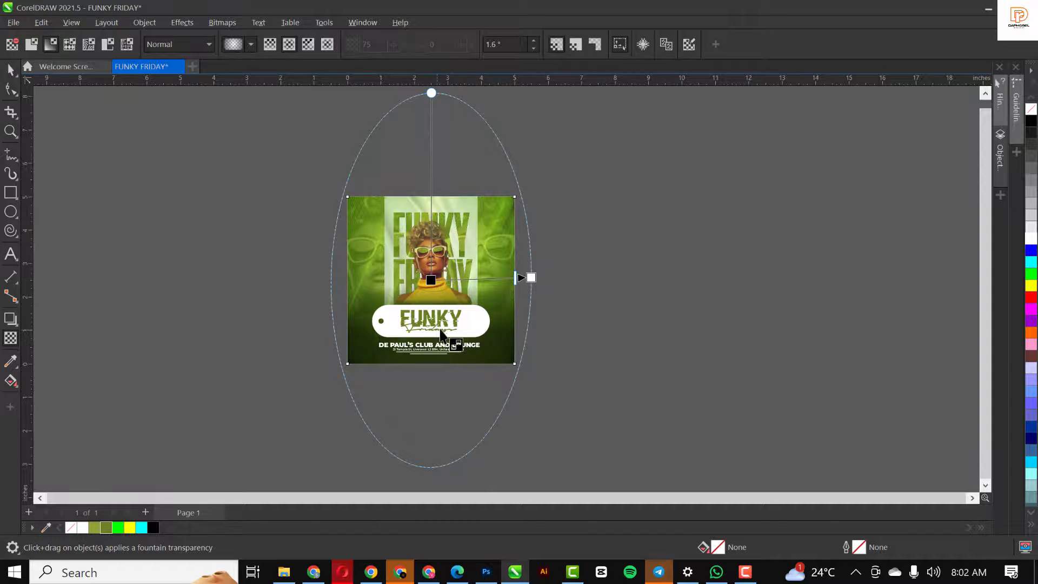
pyautogui.click(595, 295)
pyautogui.press('space')
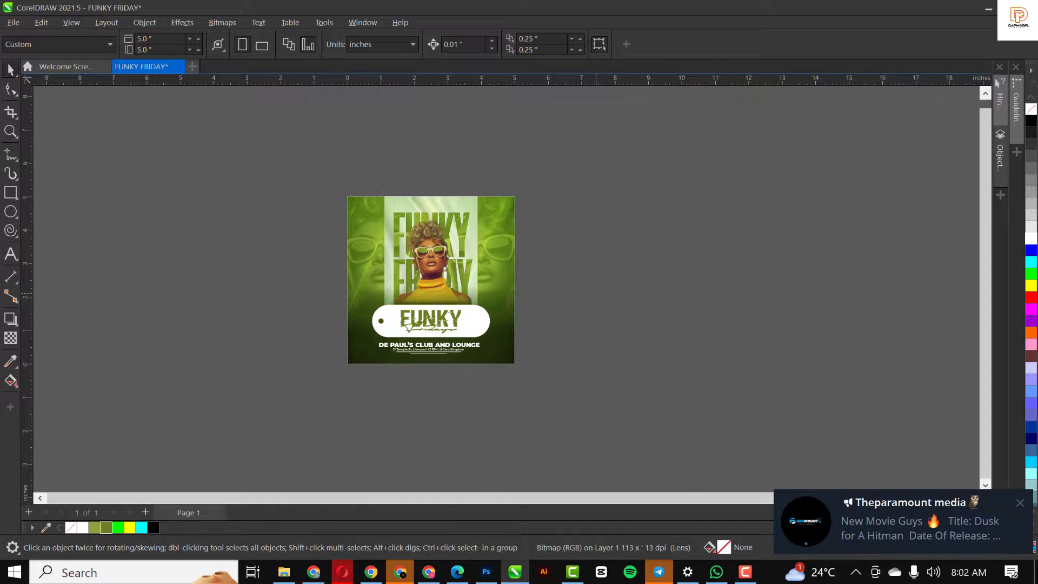
# Fit the whole page in view and check the overlay covering the flyer
pyautogui.click(1021, 503)
pyautogui.hotkey('shift', 'F4')
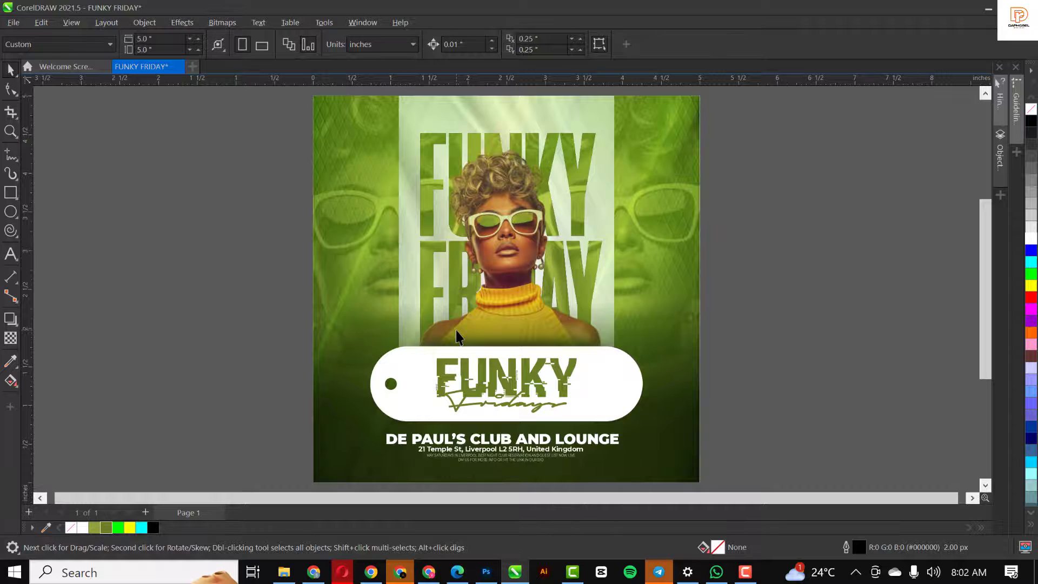
pyautogui.click(505, 247)
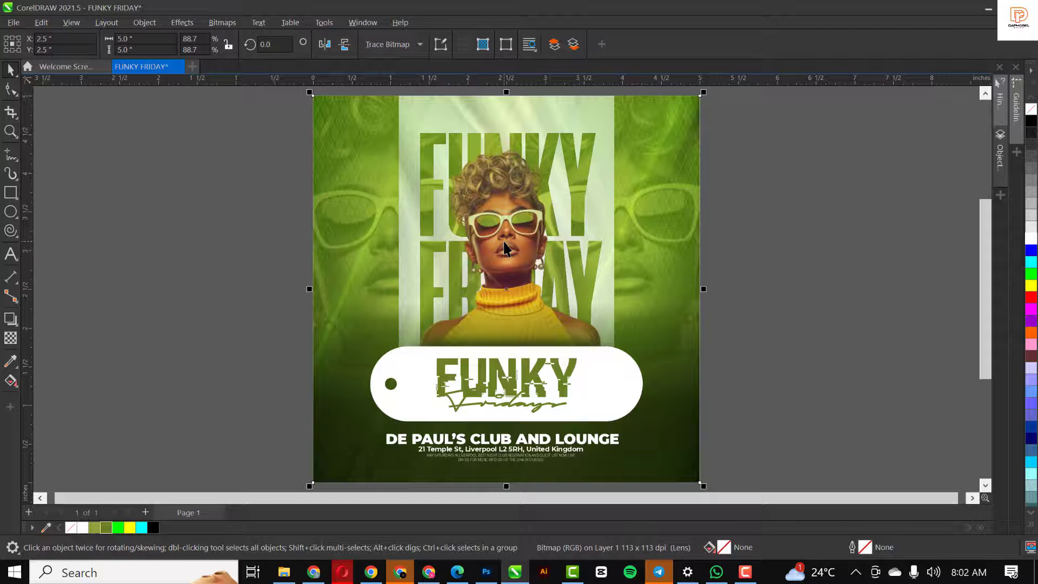
pyautogui.click(664, 489)
pyautogui.click(661, 431)
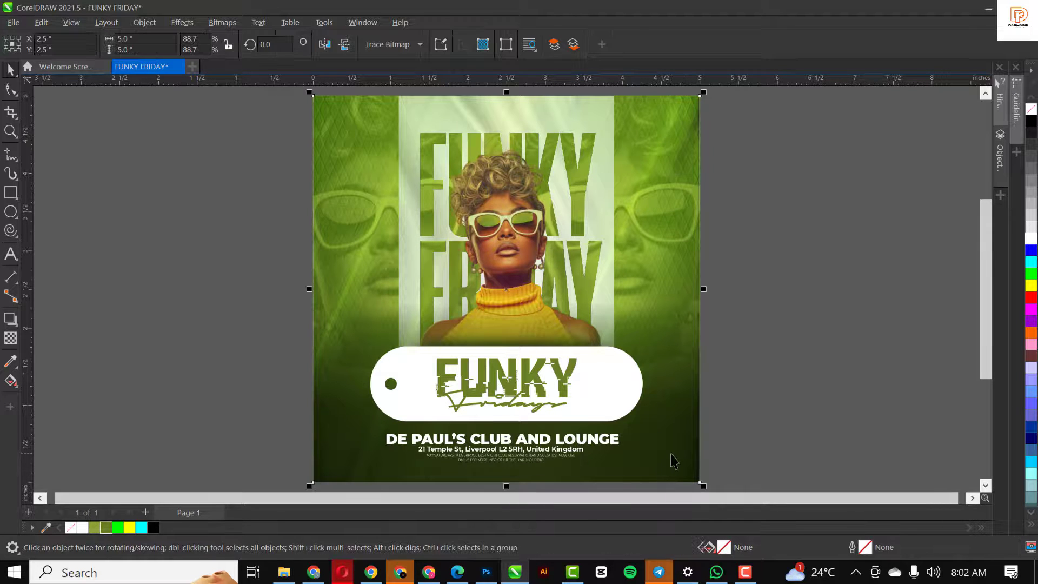
pyautogui.scroll(-1, 661, 431)
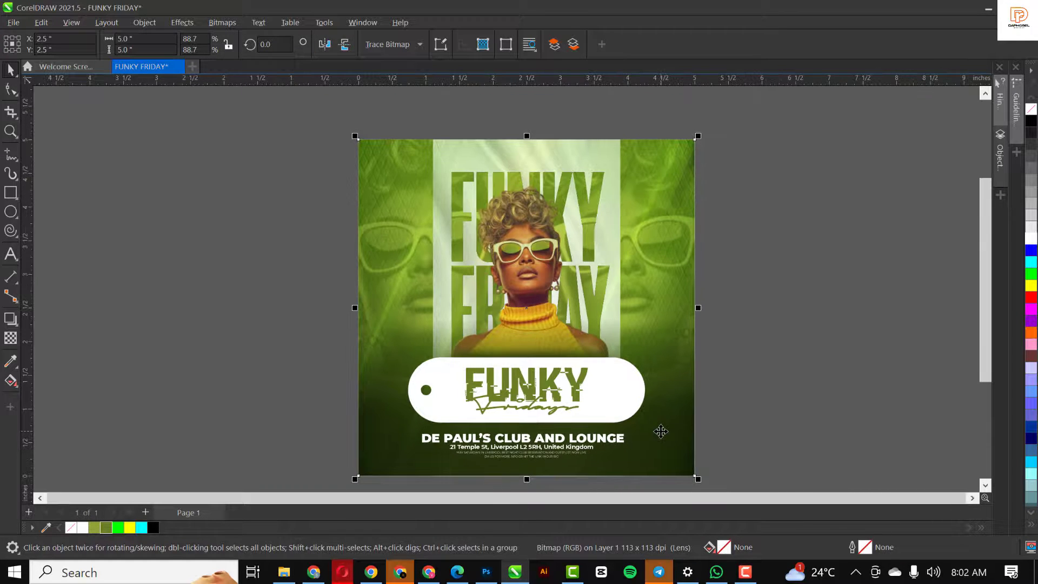
pyautogui.scroll(1, 638, 341)
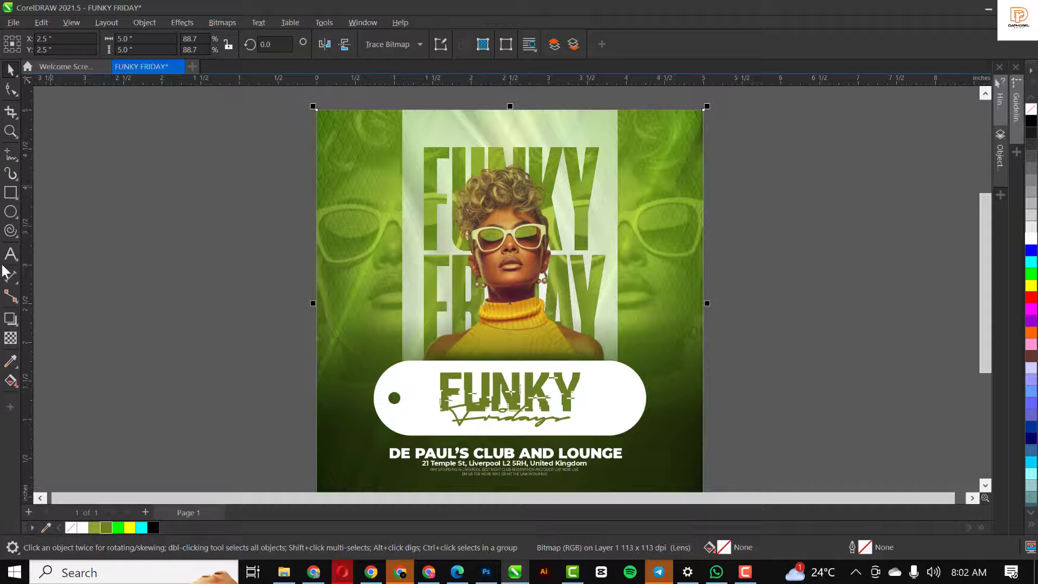
pyautogui.scroll(1, 628, 338)
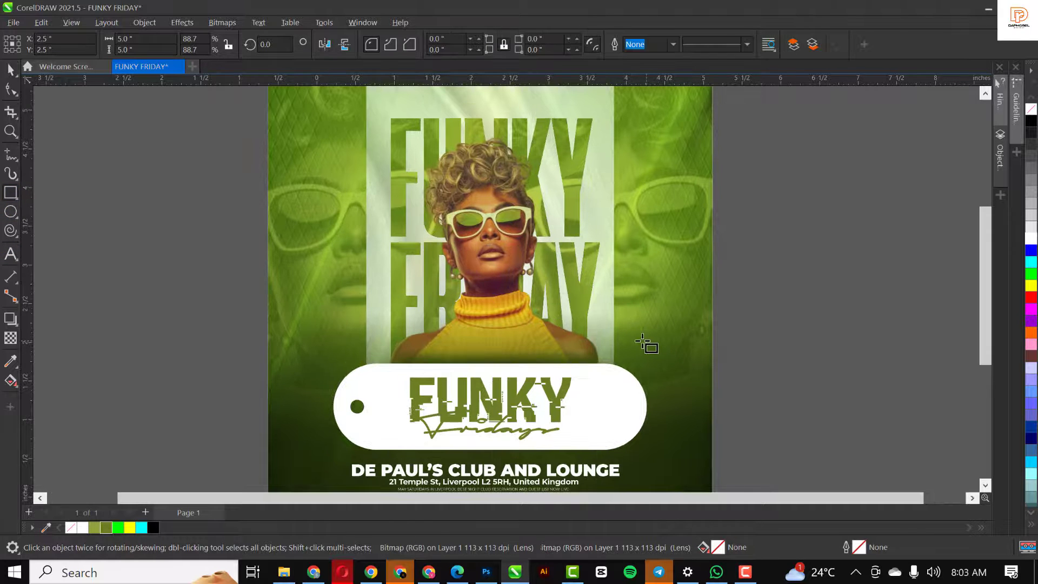
# Draw a tall rectangle right of the woman, filled with sampled dark green, no outline
pyautogui.moveTo(630, 276); pyautogui.dragTo(689, 360)
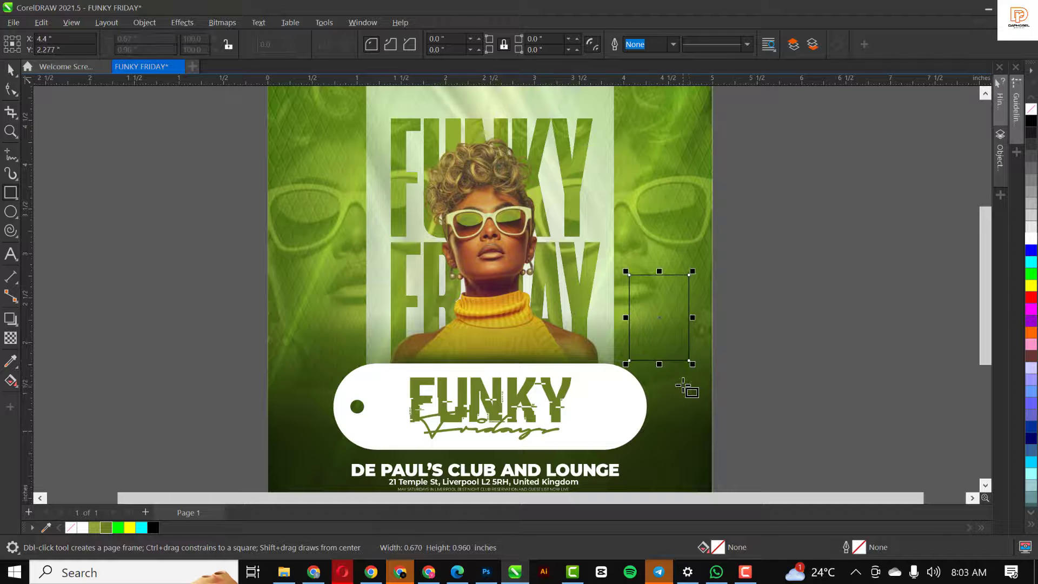
pyautogui.press('space')
pyautogui.click(8, 362)
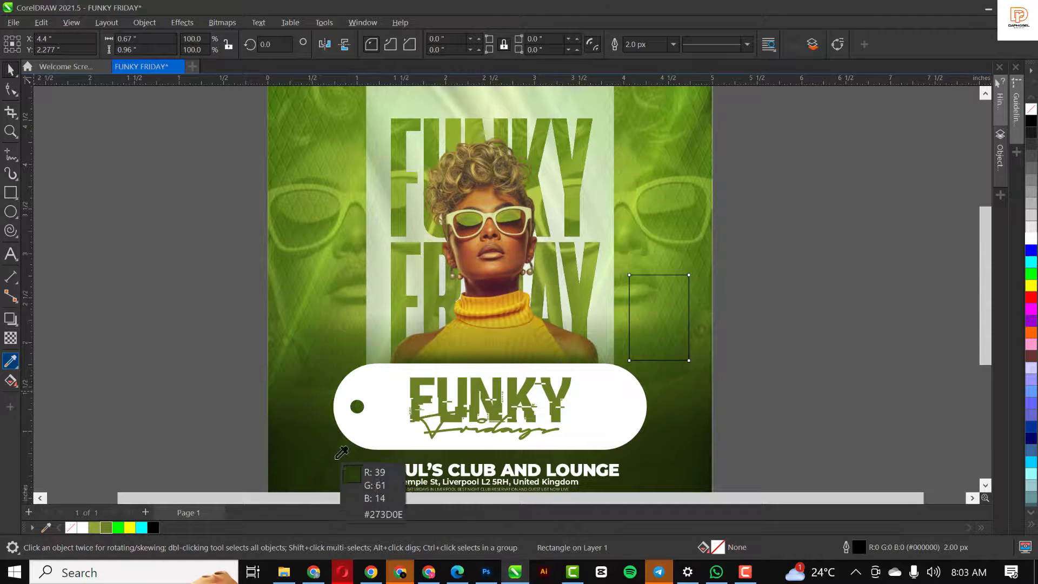
pyautogui.click(299, 469)
pyautogui.click(647, 316)
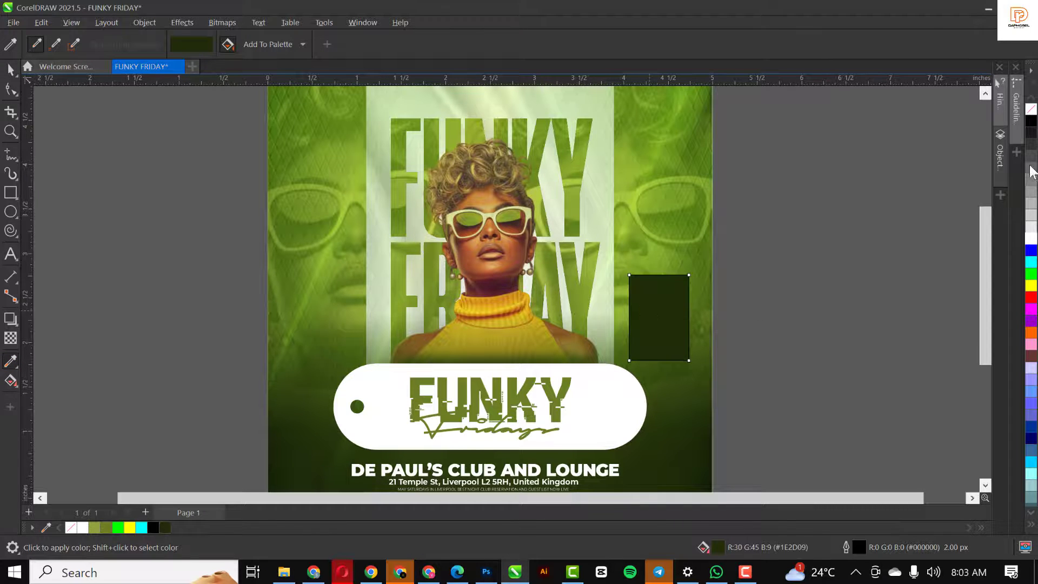
pyautogui.rightClick(1031, 109)
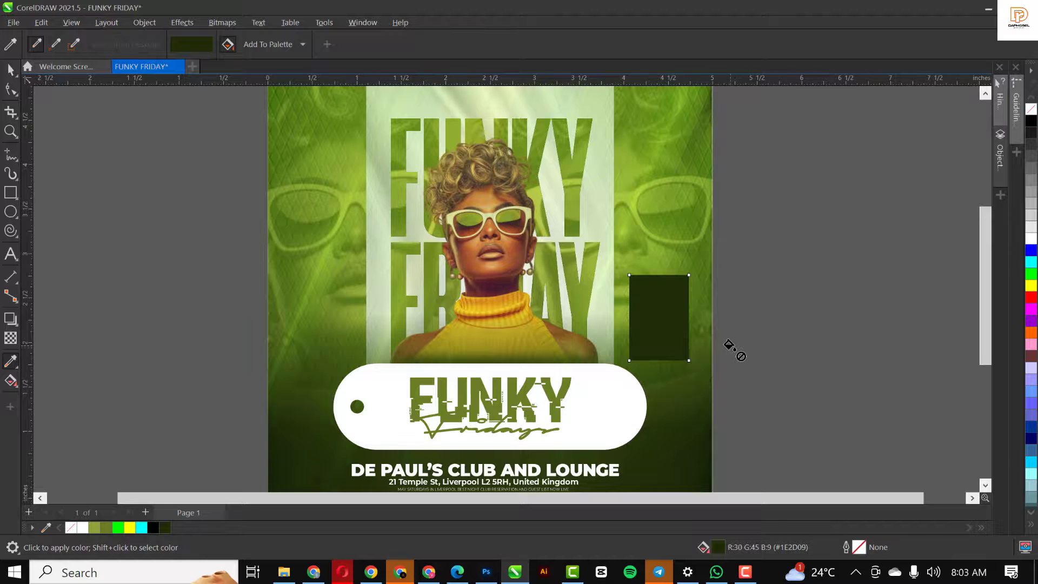
# Convert the rectangle to curves and raise a middle bottom node to notch the ribbon
pyautogui.scroll(1, 741, 347)
pyautogui.click(10, 90)
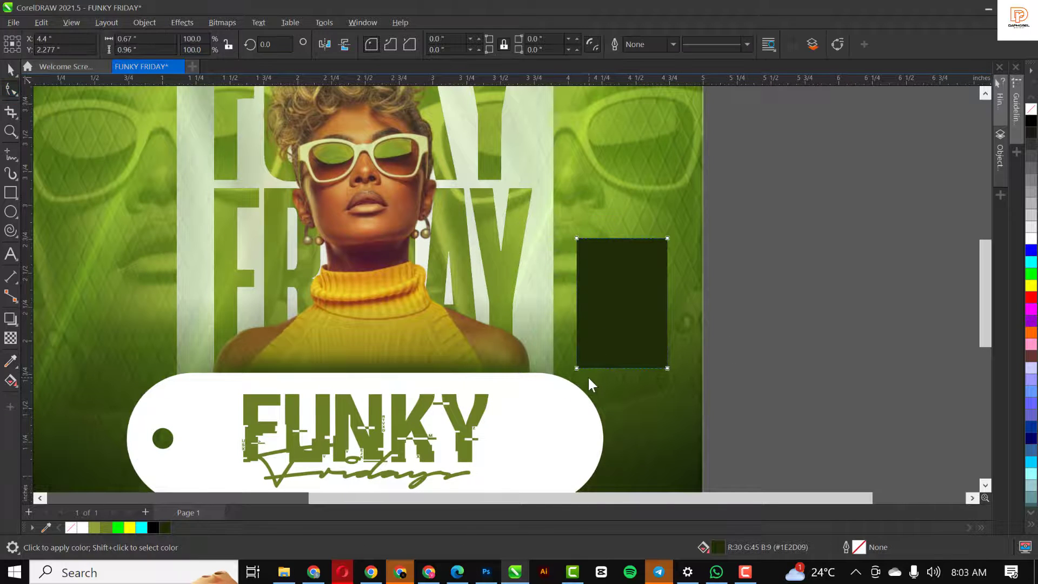
pyautogui.hotkey('ctrl', 'q')
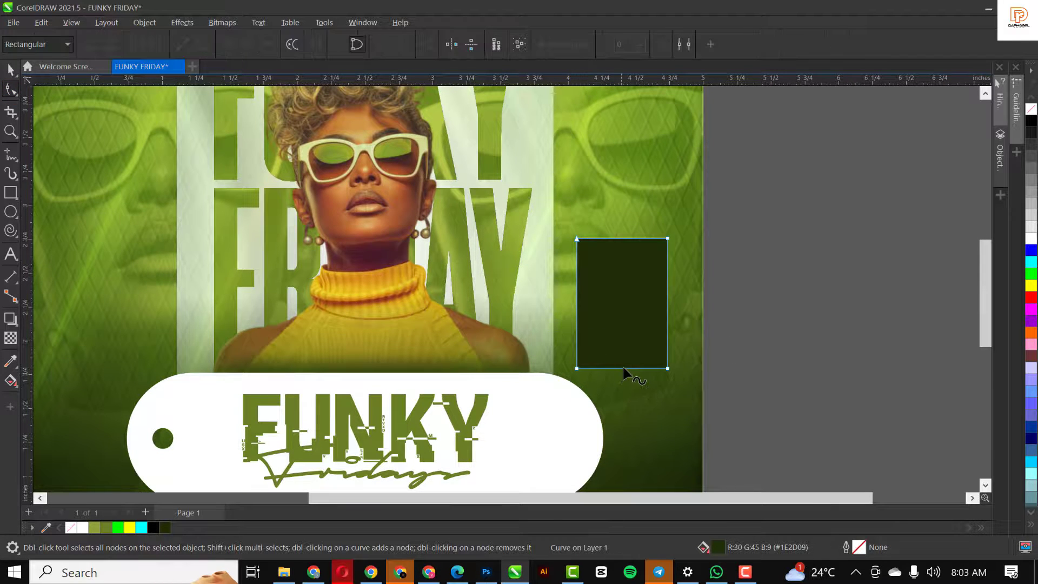
pyautogui.doubleClick(623, 369)
pyautogui.moveTo(624, 368); pyautogui.dragTo(623, 356)
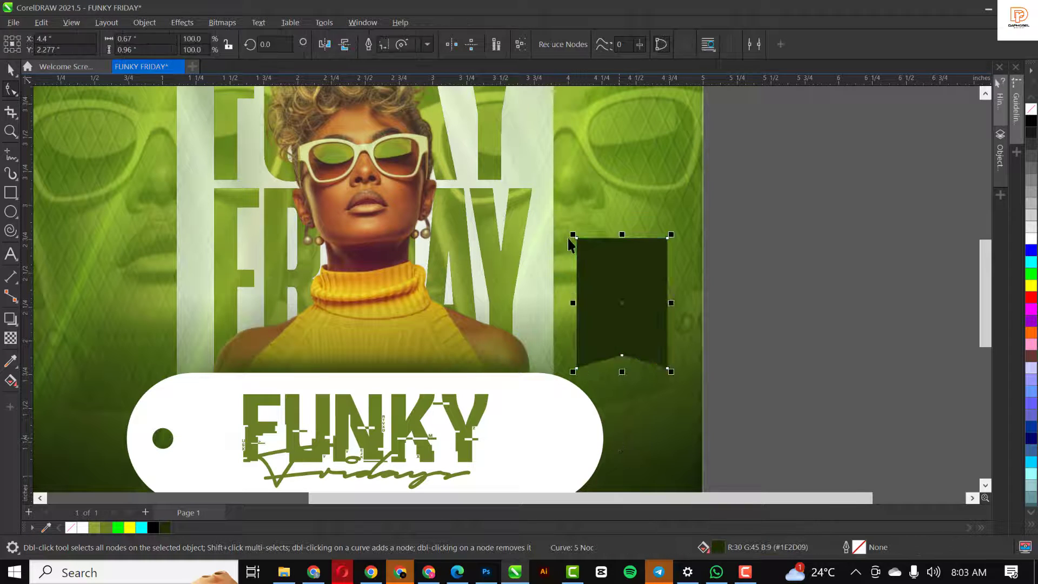
pyautogui.press('space')
pyautogui.scroll(1, 611, 285)
pyautogui.press('F8')
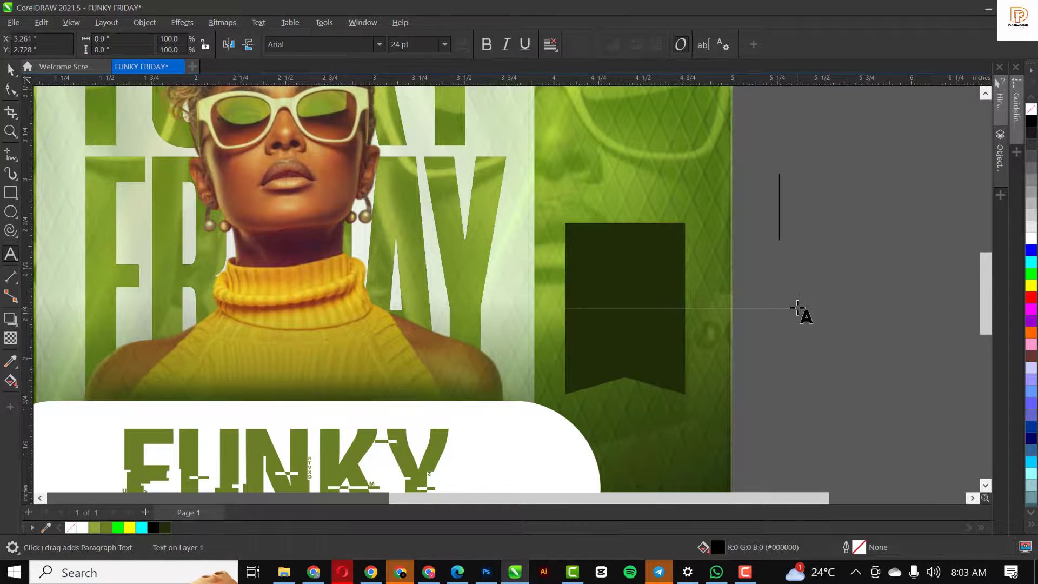
# Type '09', move it onto the dark ribbon, and tighten the spacing between its digits
pyautogui.write('09')
pyautogui.hotkey('ctrl', 'space')
pyautogui.click(378, 44)
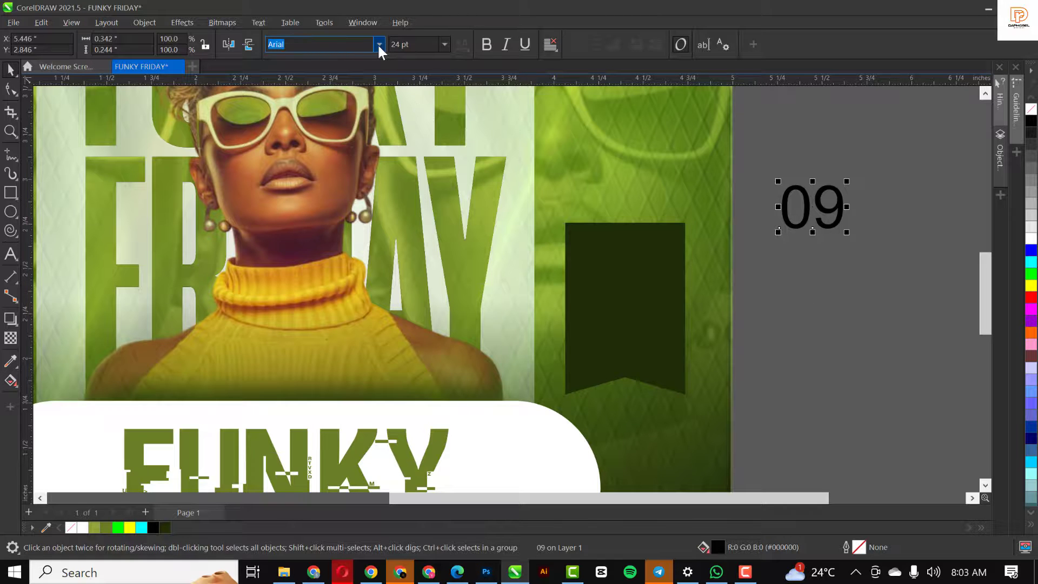
pyautogui.press('Escape')
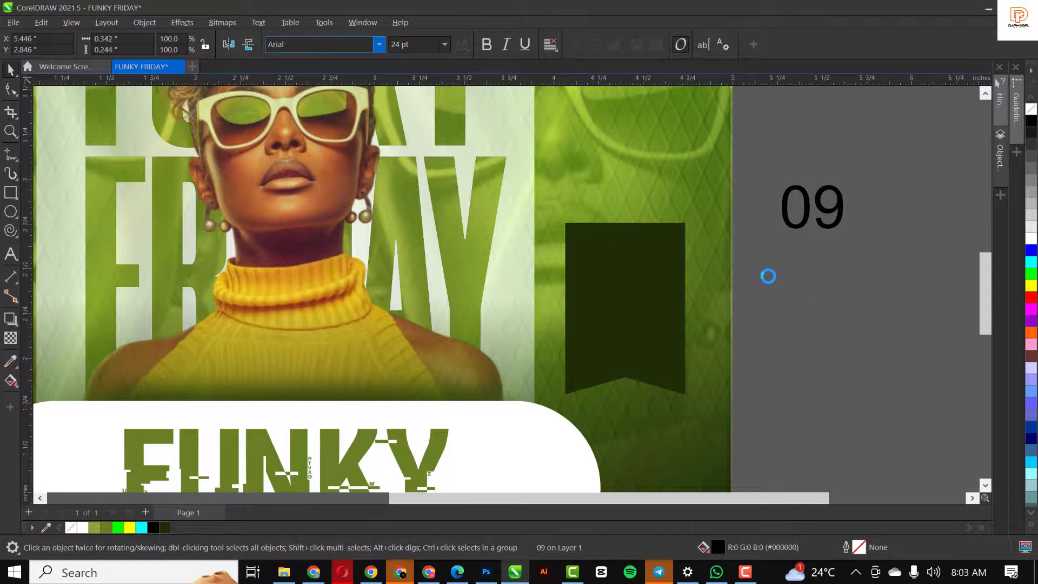
pyautogui.moveTo(848, 209); pyautogui.dragTo(627, 298)
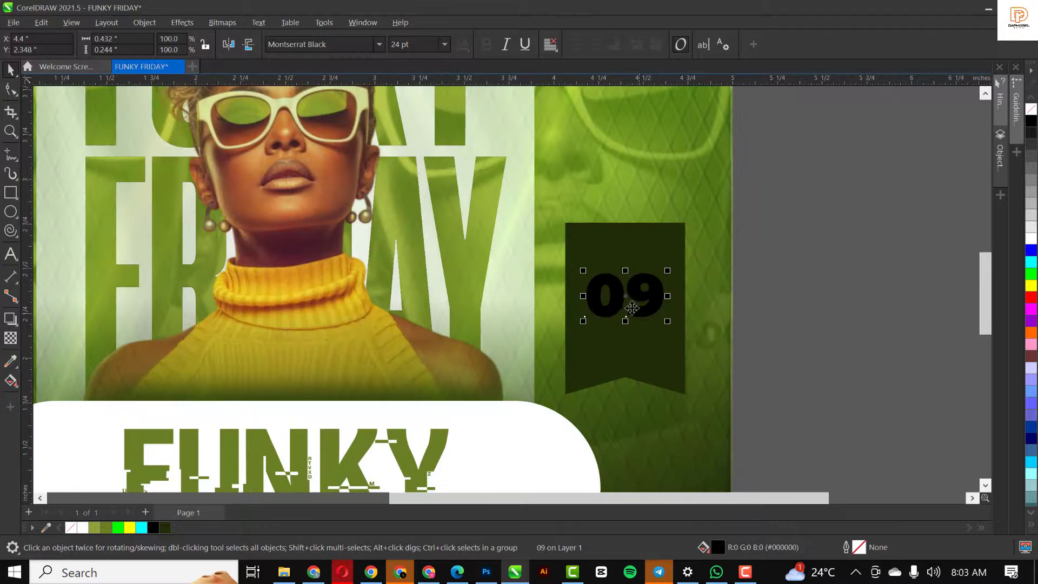
pyautogui.scroll(2, 625, 302)
pyautogui.scroll(1, 625, 303)
pyautogui.press('F10')
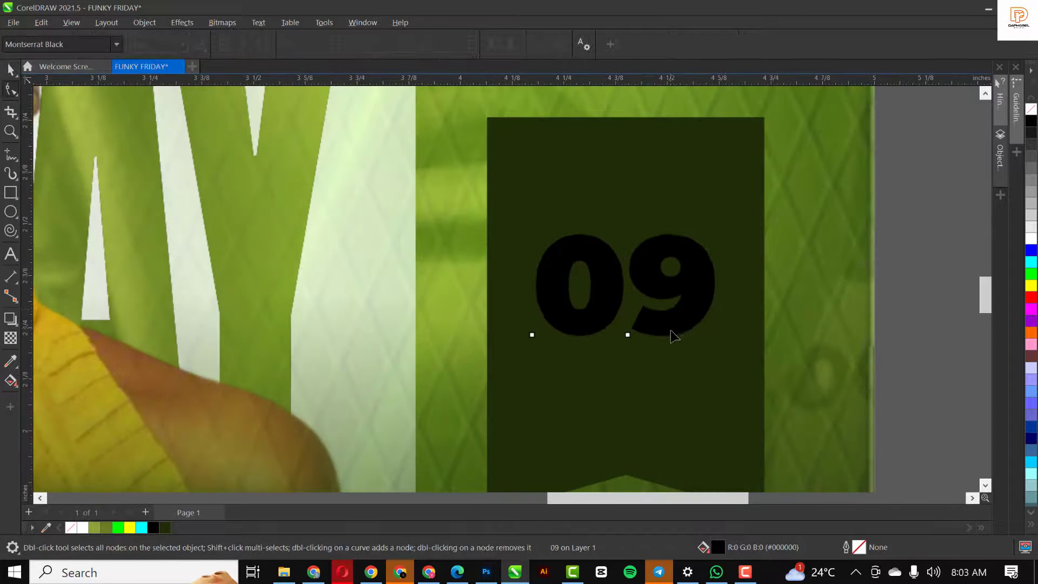
pyautogui.moveTo(714, 342); pyautogui.dragTo(709, 344)
pyautogui.press('space')
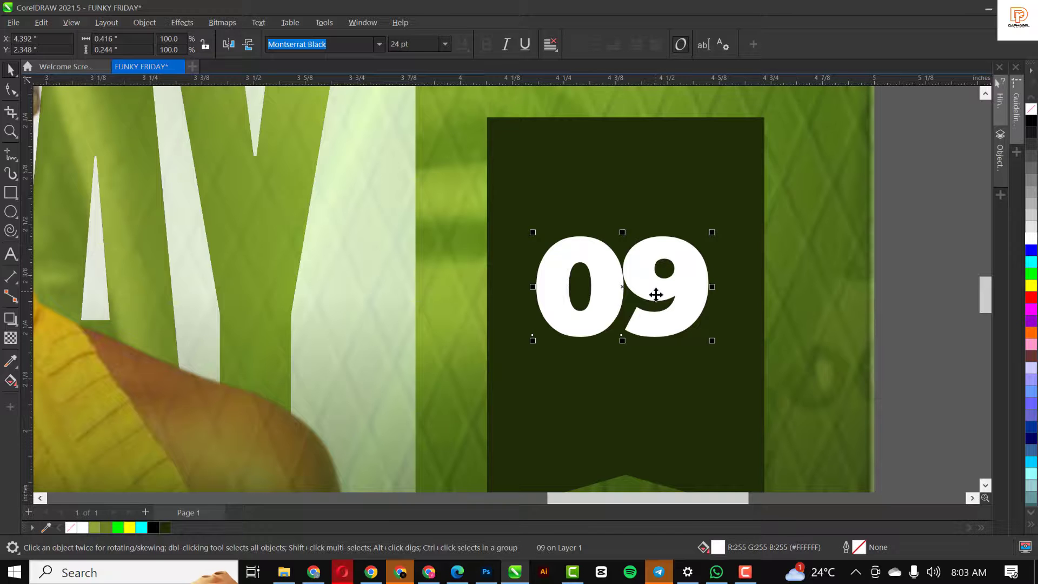
# Duplicate 09 below, retype it as 'PM', shrink it and tuck it under 09
pyautogui.moveTo(656, 297); pyautogui.dragTo(668, 412)
pyautogui.click(668, 412)
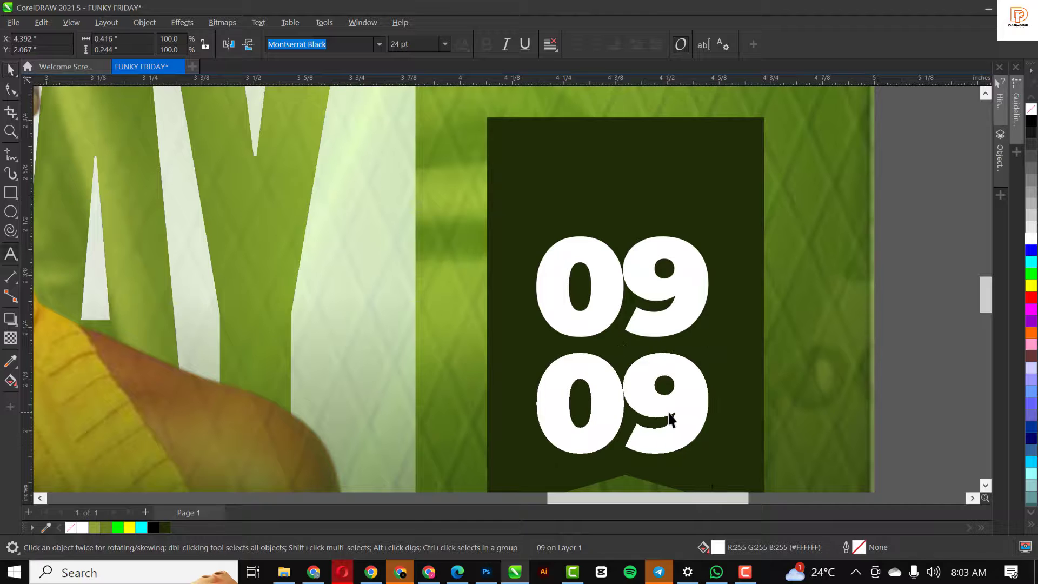
pyautogui.doubleClick(669, 412)
pyautogui.write('PM')
pyautogui.hotkey('ctrl', 'space')
pyautogui.moveTo(753, 455); pyautogui.dragTo(705, 428)
pyautogui.moveTo(659, 401); pyautogui.dragTo(659, 391)
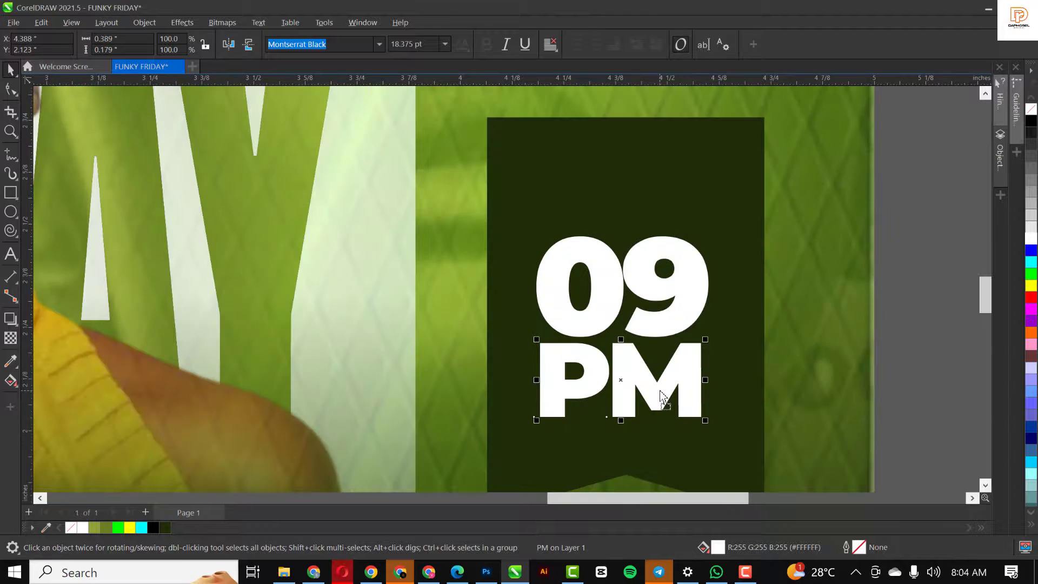
pyautogui.keyDown('shift'); pyautogui.click(663, 315); pyautogui.keyUp('shift')
# Centre PM horizontally under 09 on the ribbon
pyautogui.press('c')
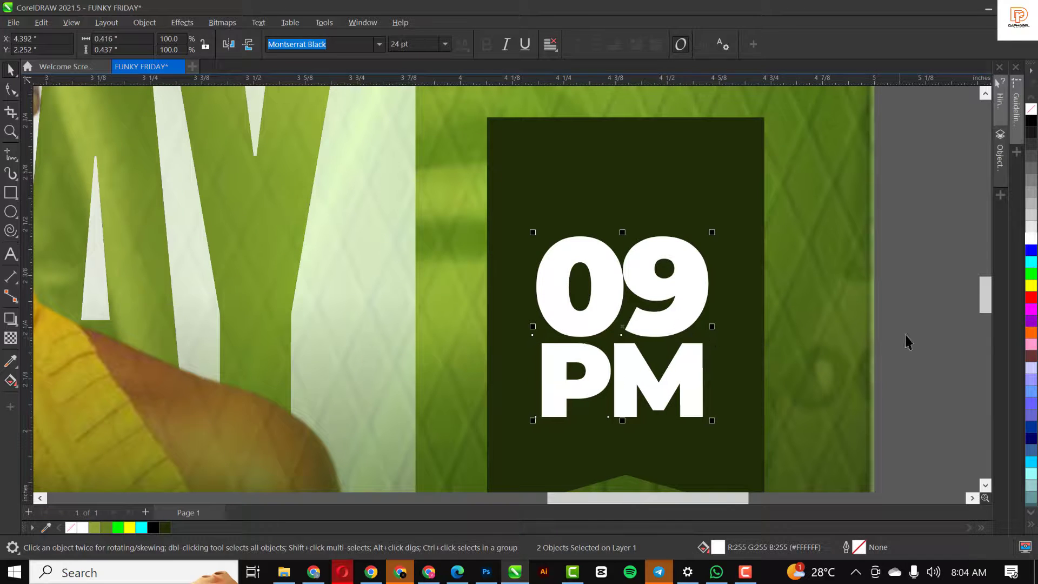
pyautogui.click(883, 314)
pyautogui.click(656, 414)
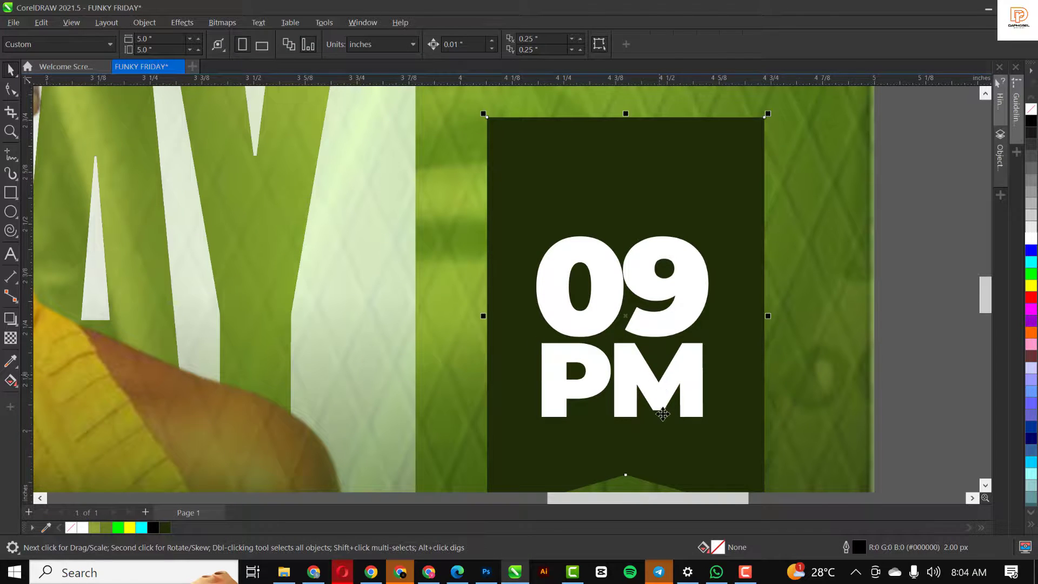
pyautogui.click(653, 408)
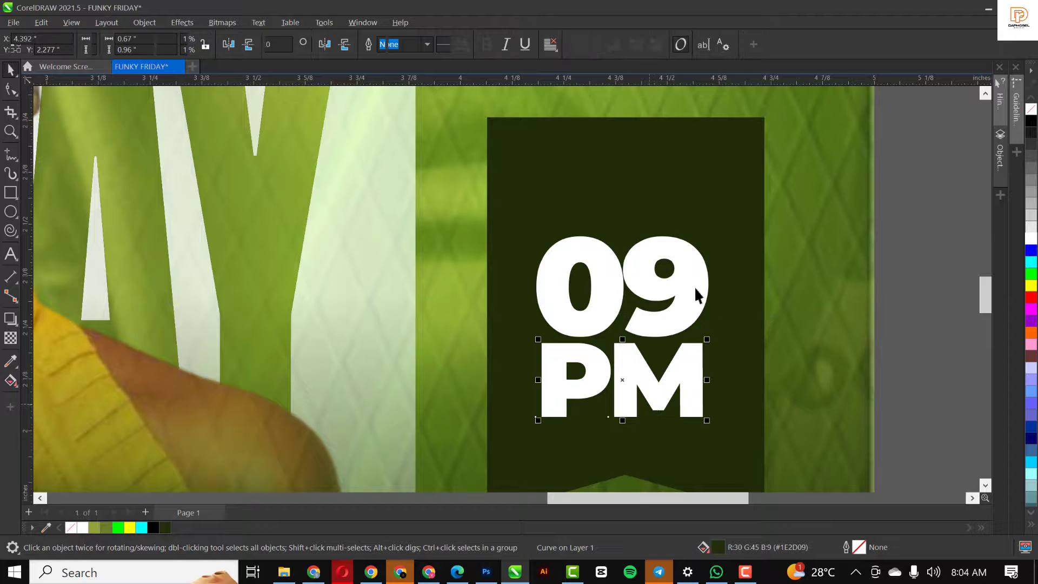
# Add white 'TIME' text in Montserrat Bold above 09 on the ribbon
pyautogui.click(11, 254)
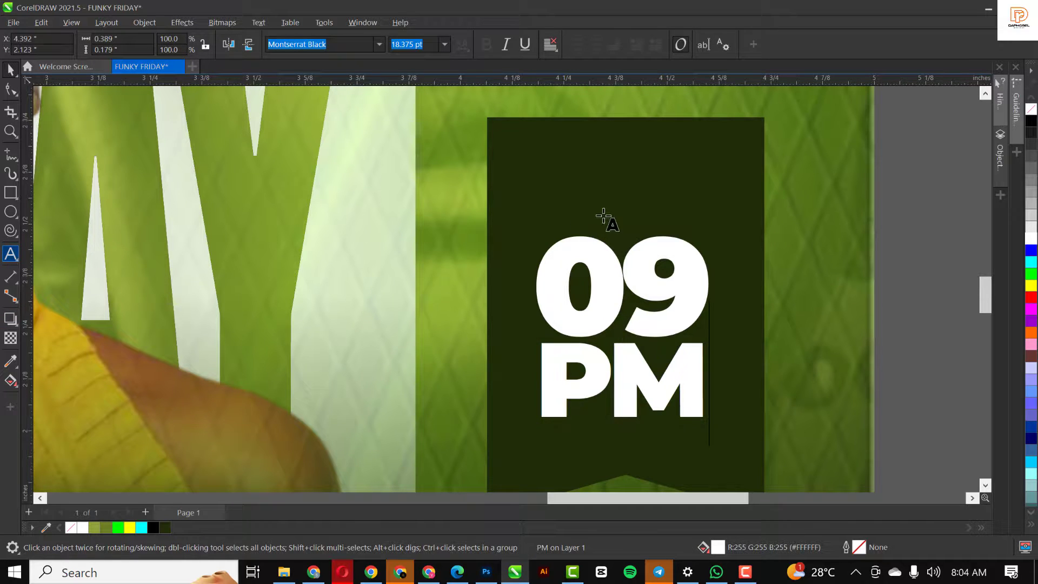
pyautogui.click(591, 233)
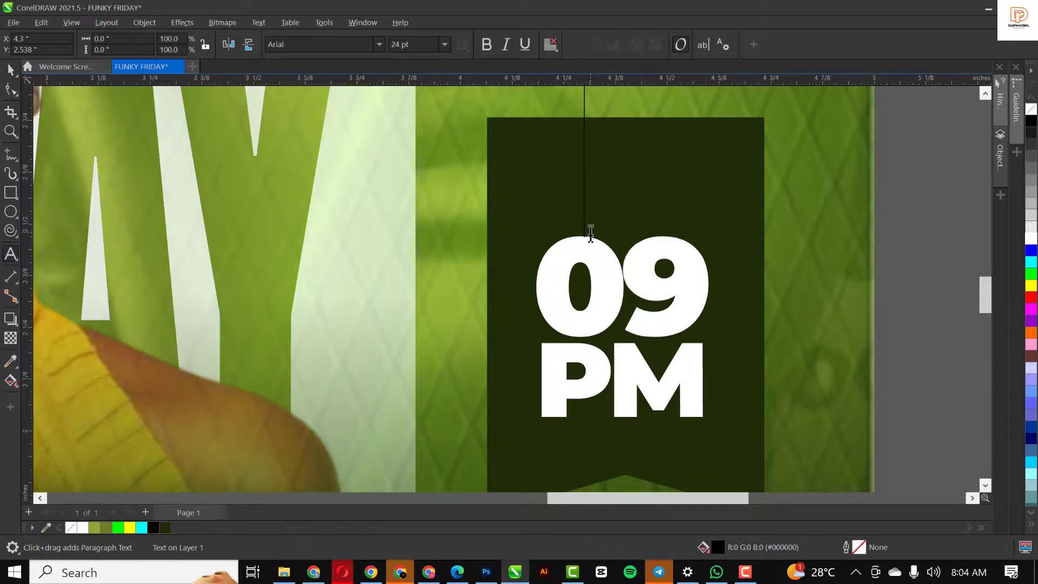
pyautogui.write('TIME')
pyautogui.hotkey('ctrl', 'space')
pyautogui.click(382, 41)
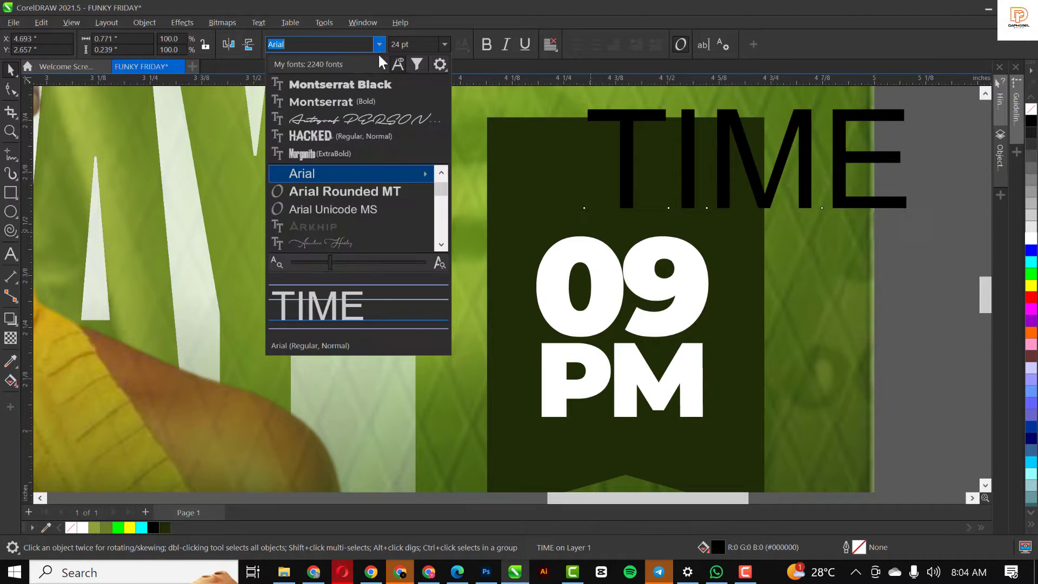
pyautogui.click(362, 101)
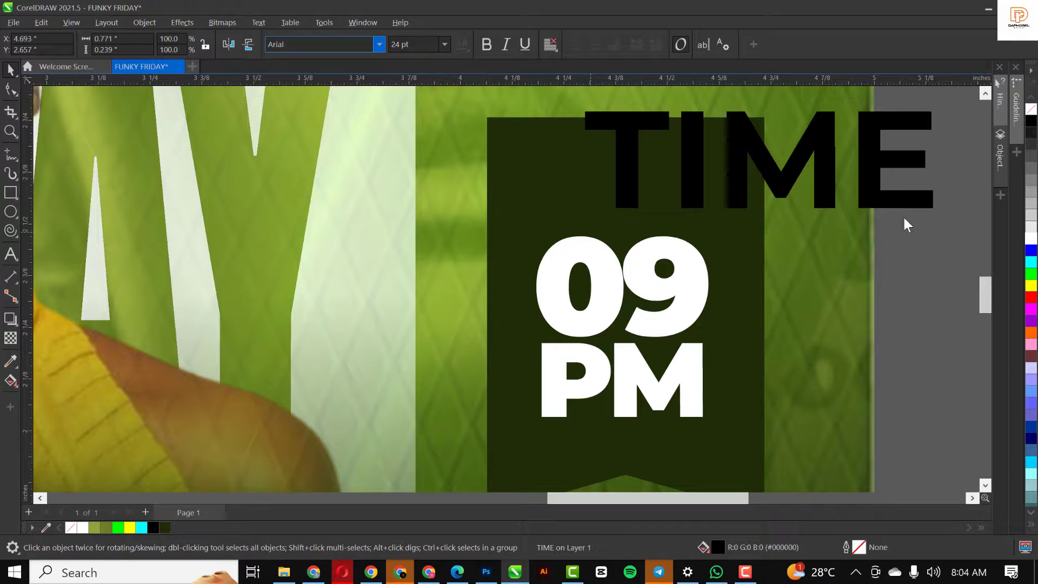
pyautogui.click(1032, 240)
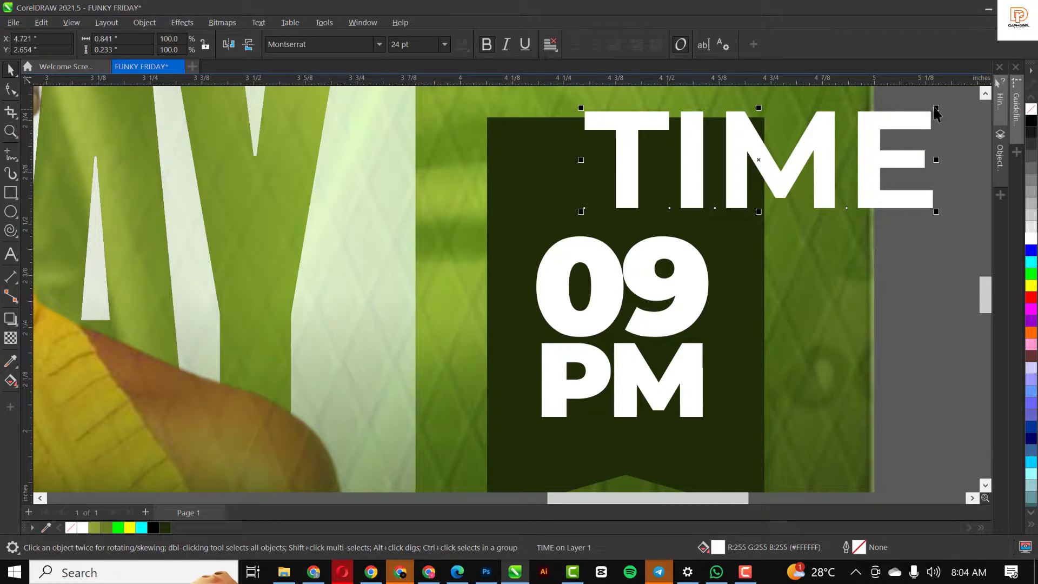
# Shrink the TIME label to fit above 09 and widen its letter spacing
pyautogui.moveTo(937, 106); pyautogui.dragTo(679, 135)
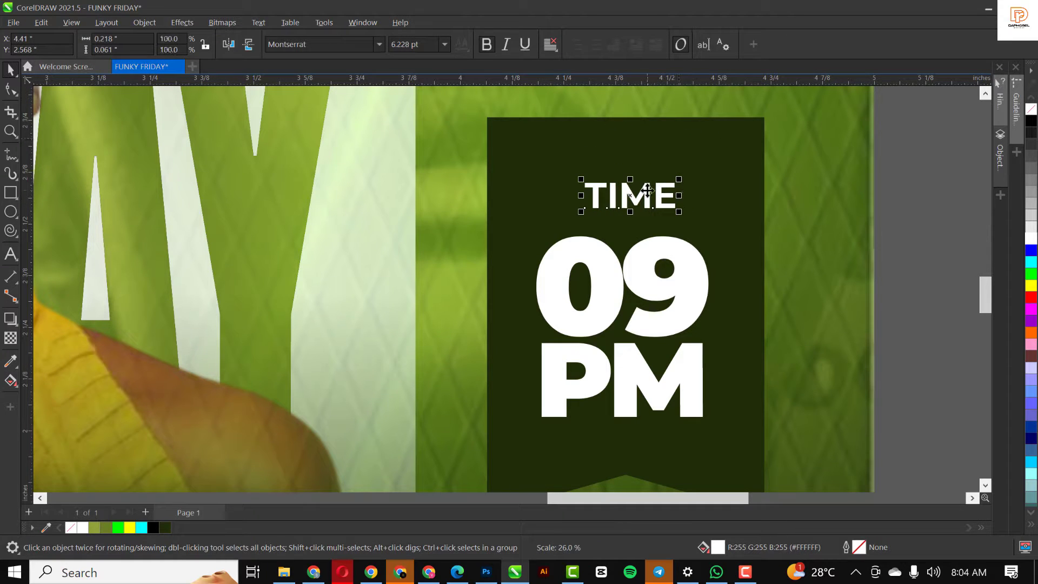
pyautogui.moveTo(679, 180); pyautogui.dragTo(633, 184)
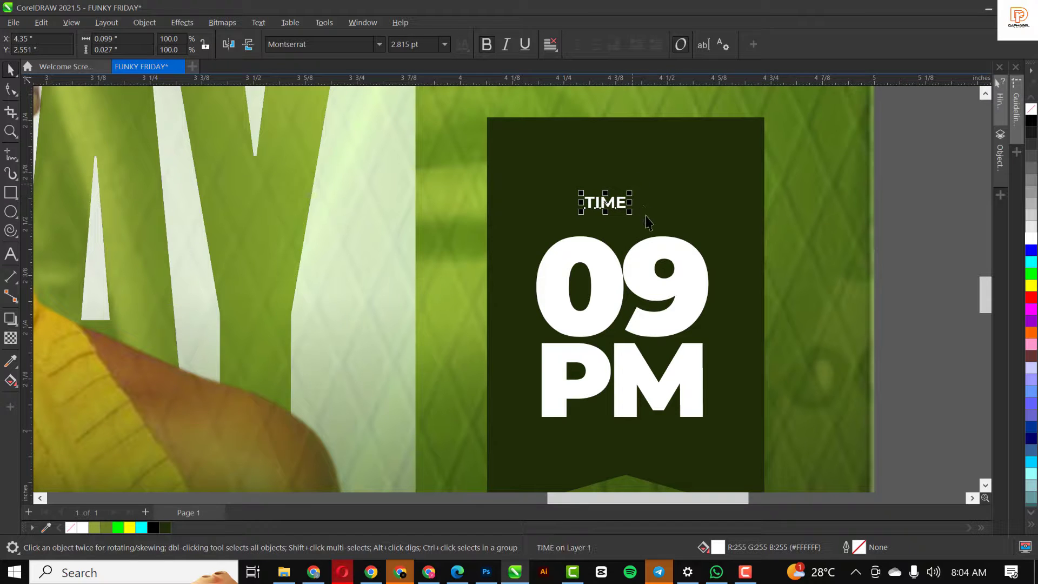
pyautogui.click(12, 90)
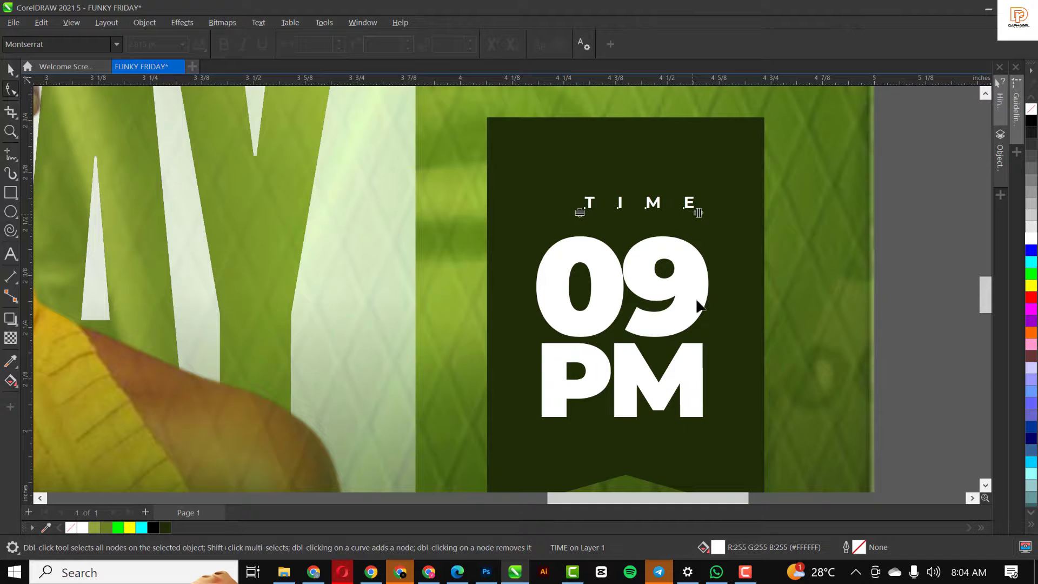
pyautogui.press('space')
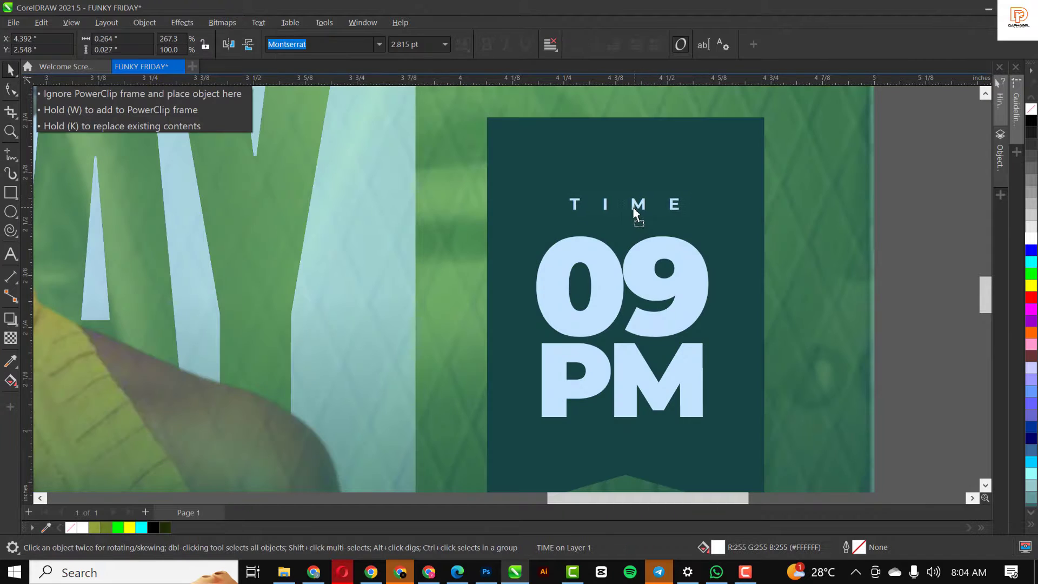